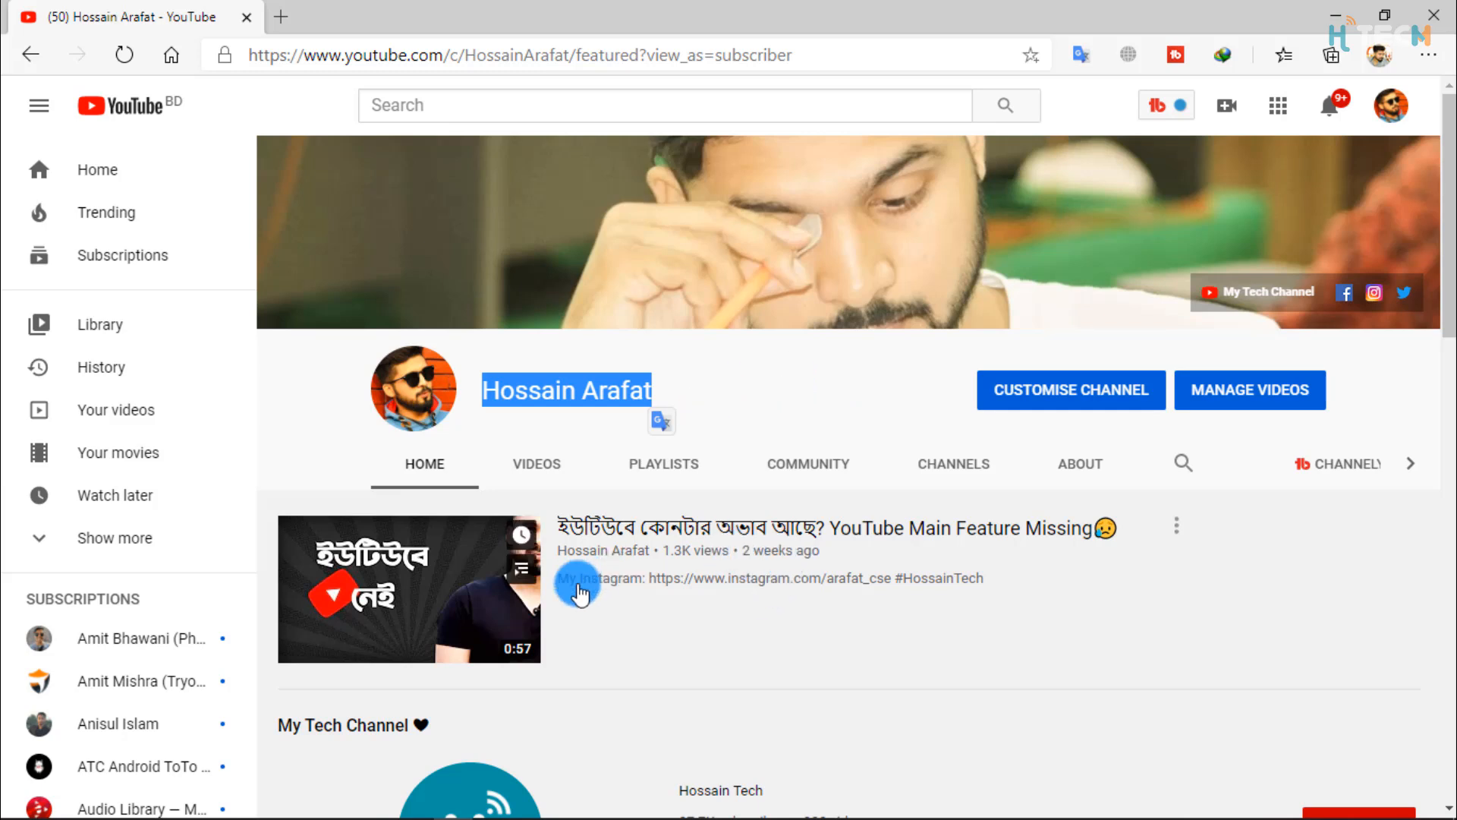
Examine the channel's public home page, from the header and featured video down through the channel, uploads and playlist sections.
{"action": "left_click", "coordinate": [263, 430]}
{"action": "scroll", "coordinate": [374, 541], "scroll_direction": "down", "scroll_amount": 3}
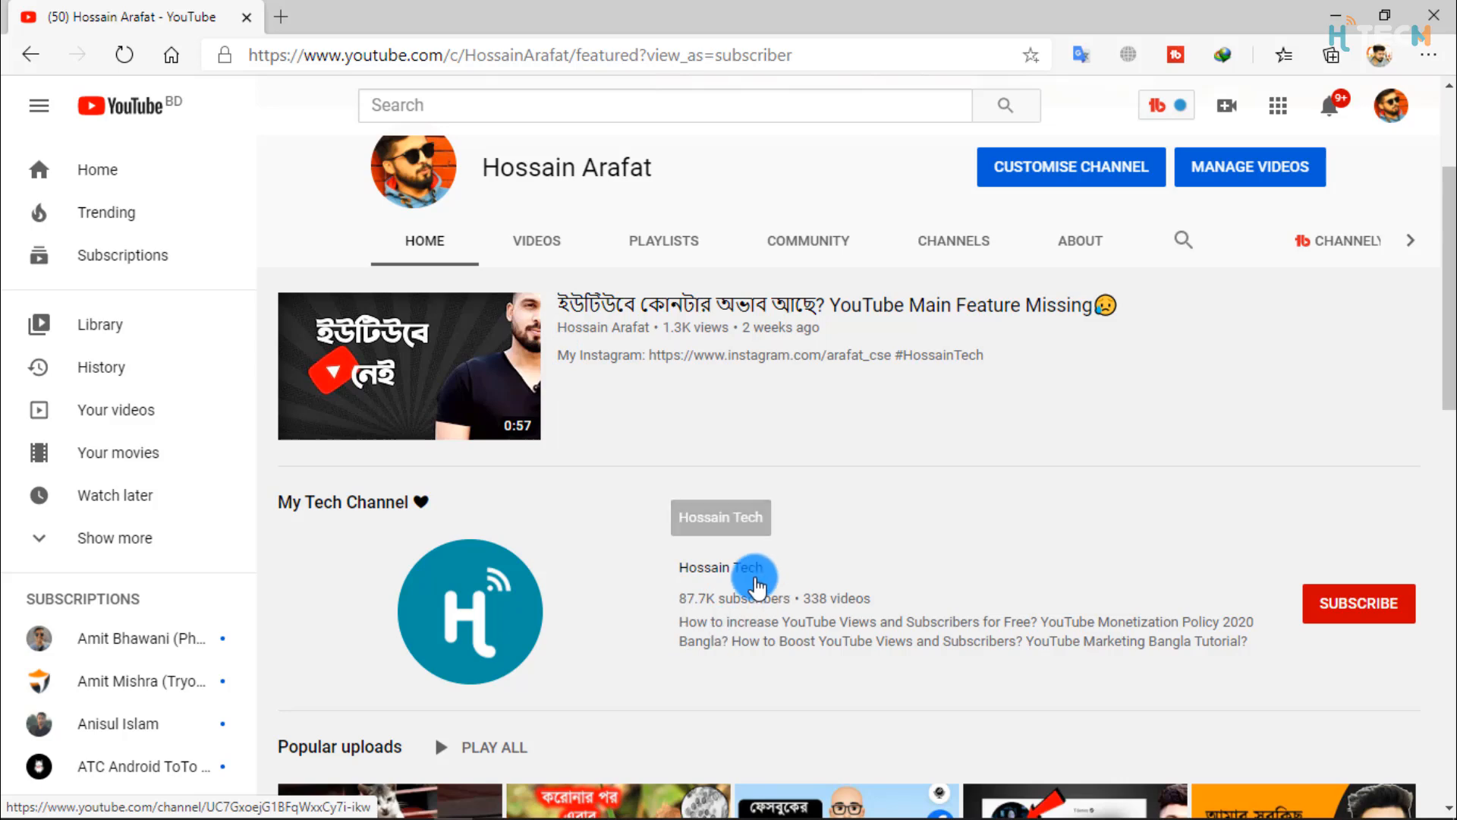
{"action": "scroll", "coordinate": [641, 582], "scroll_direction": "up", "scroll_amount": 3}
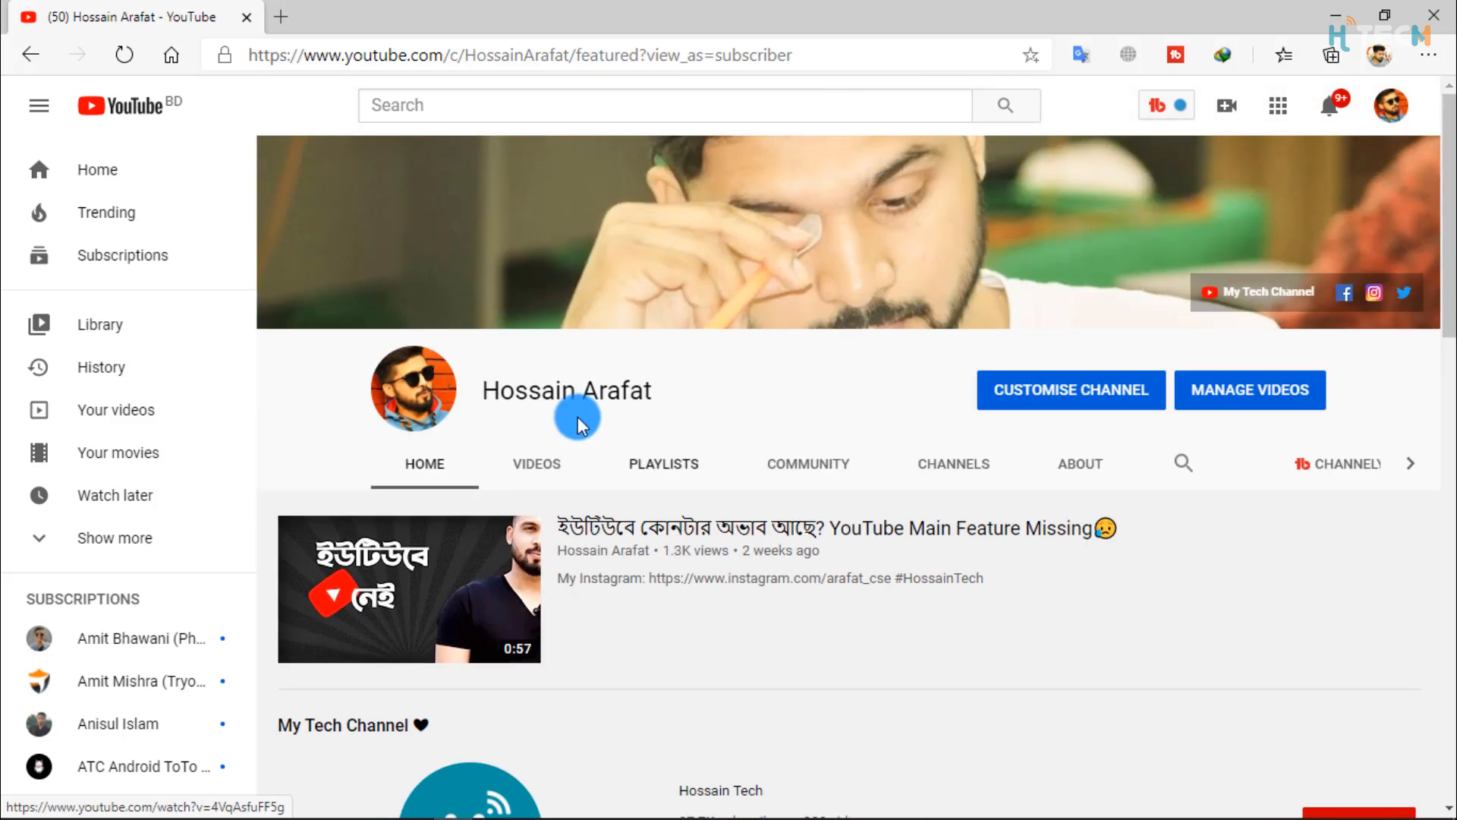
{"action": "left_click", "coordinate": [490, 389]}
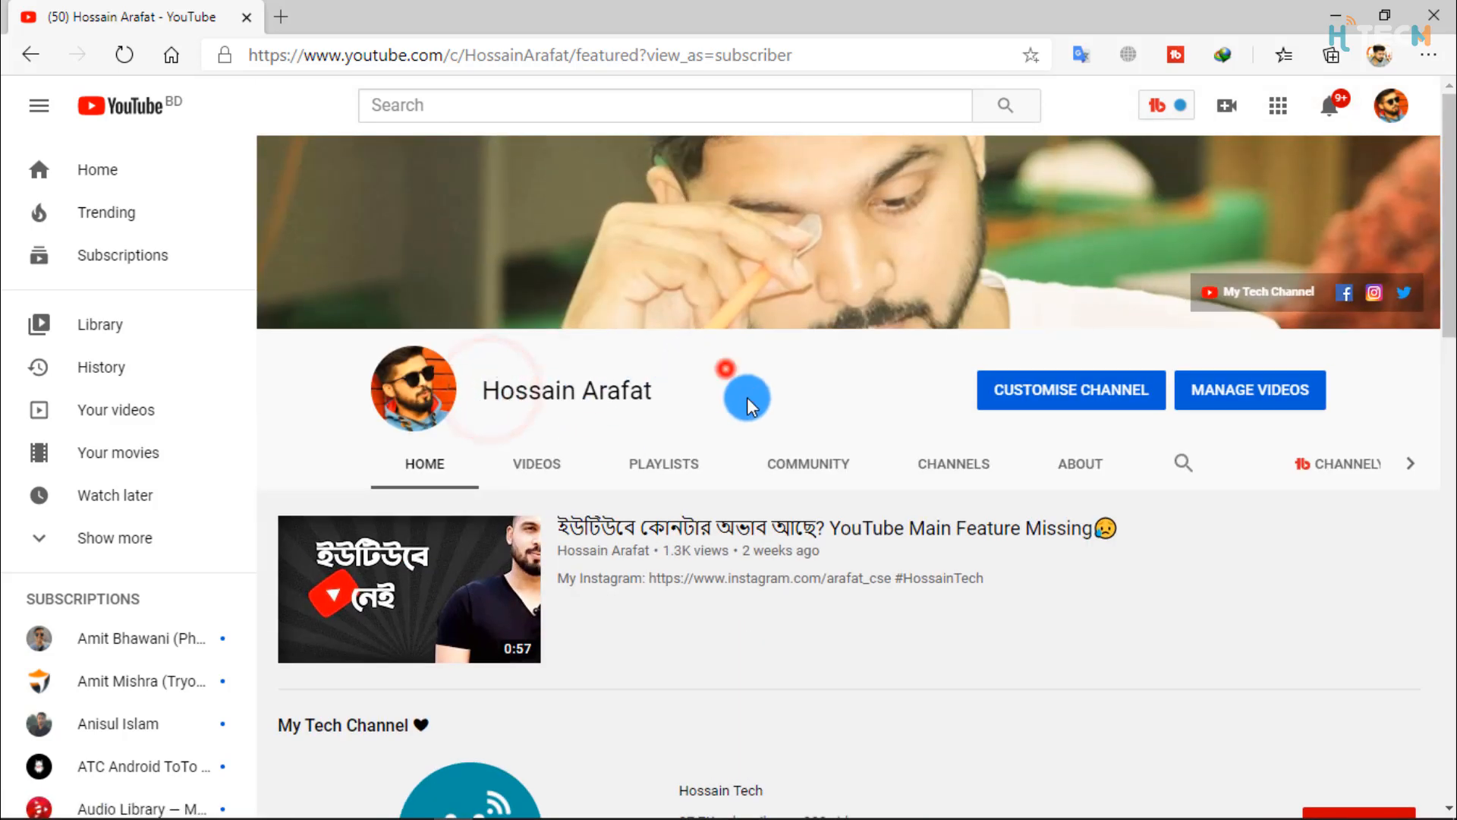
{"action": "scroll", "coordinate": [715, 364], "scroll_direction": "down", "scroll_amount": 2}
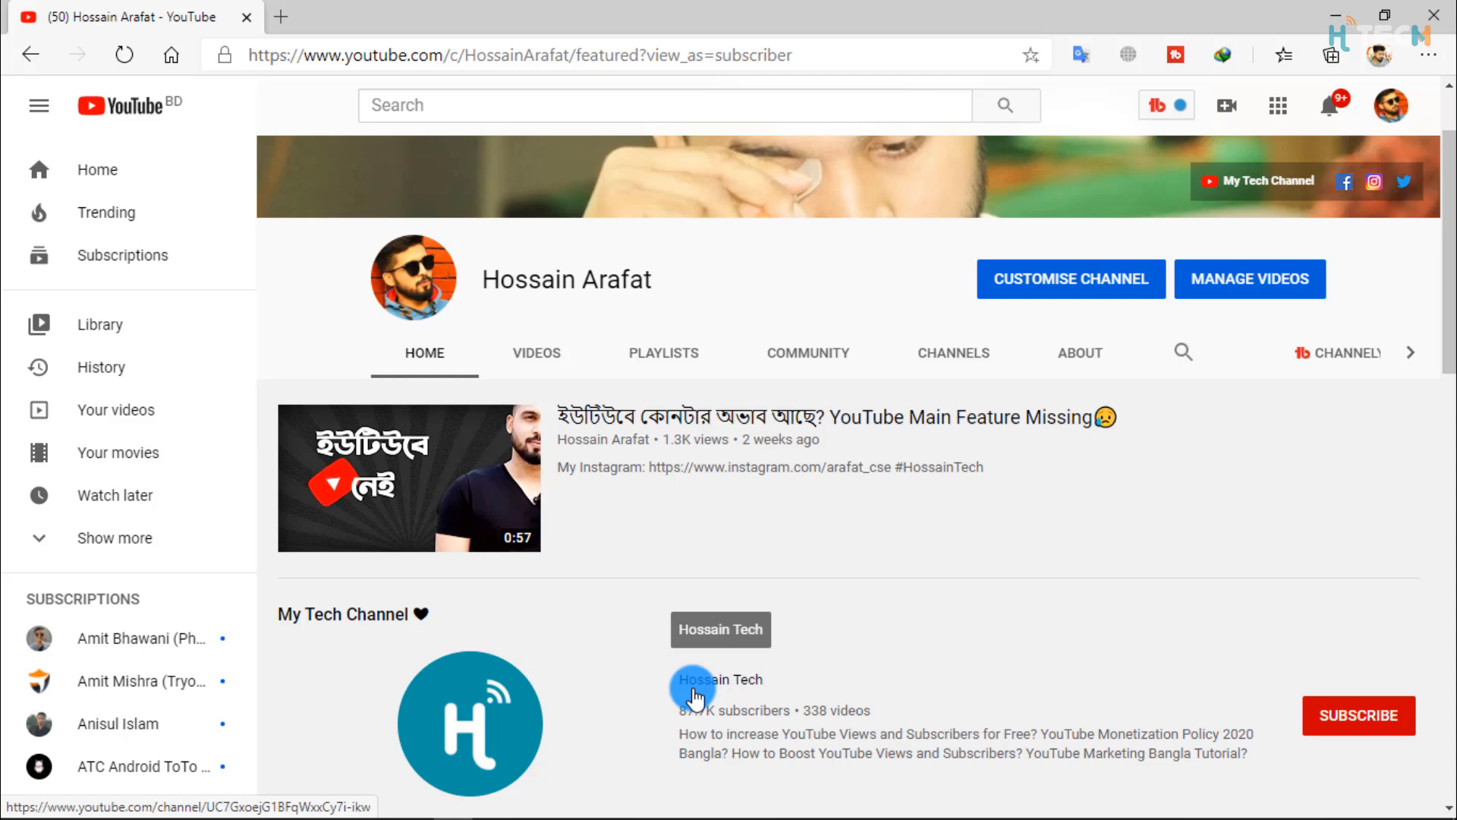
{"action": "scroll", "coordinate": [695, 697], "scroll_direction": "down", "scroll_amount": 8}
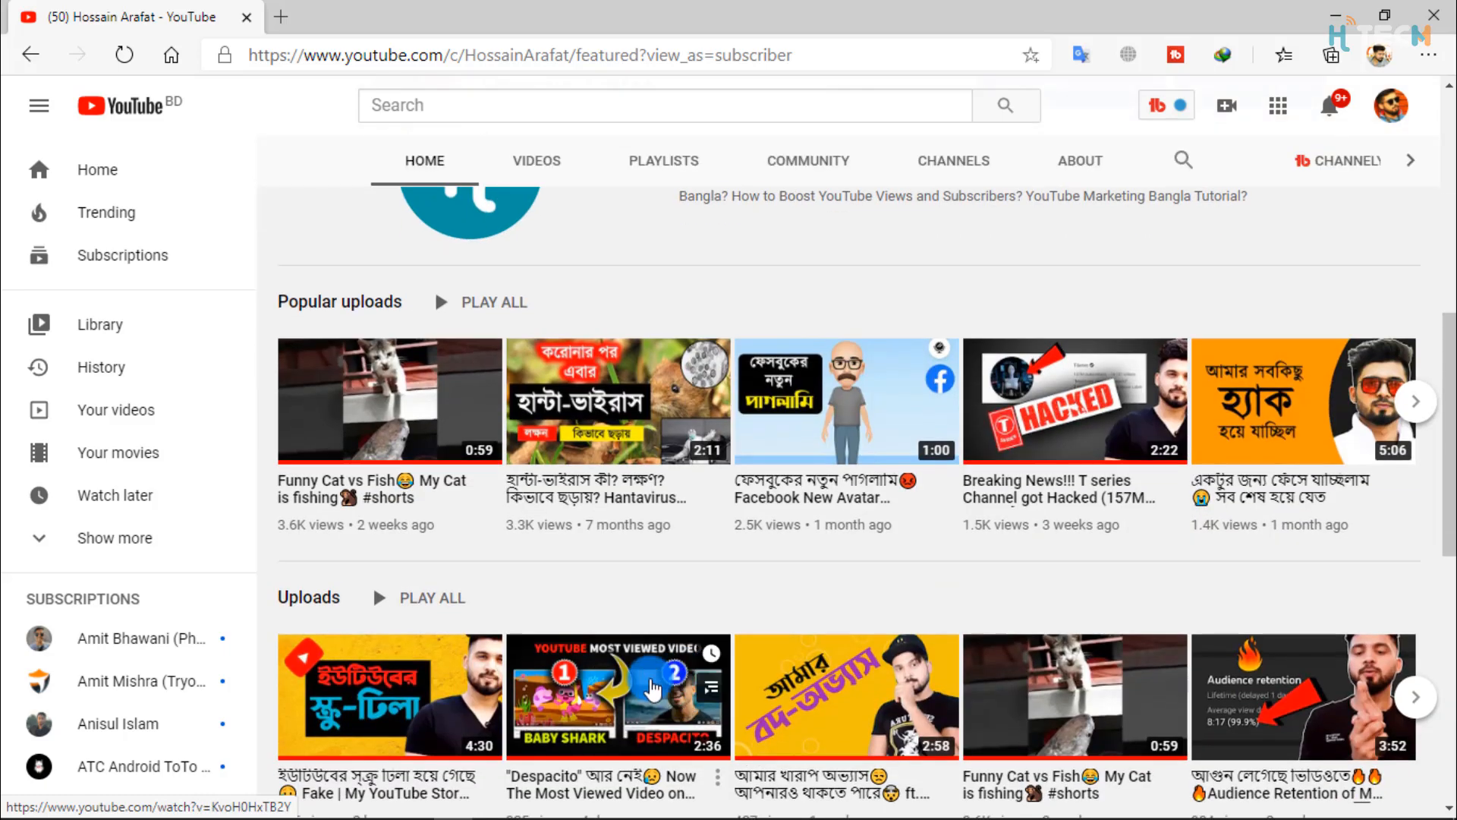
{"action": "scroll", "coordinate": [396, 633], "scroll_direction": "down", "scroll_amount": 10}
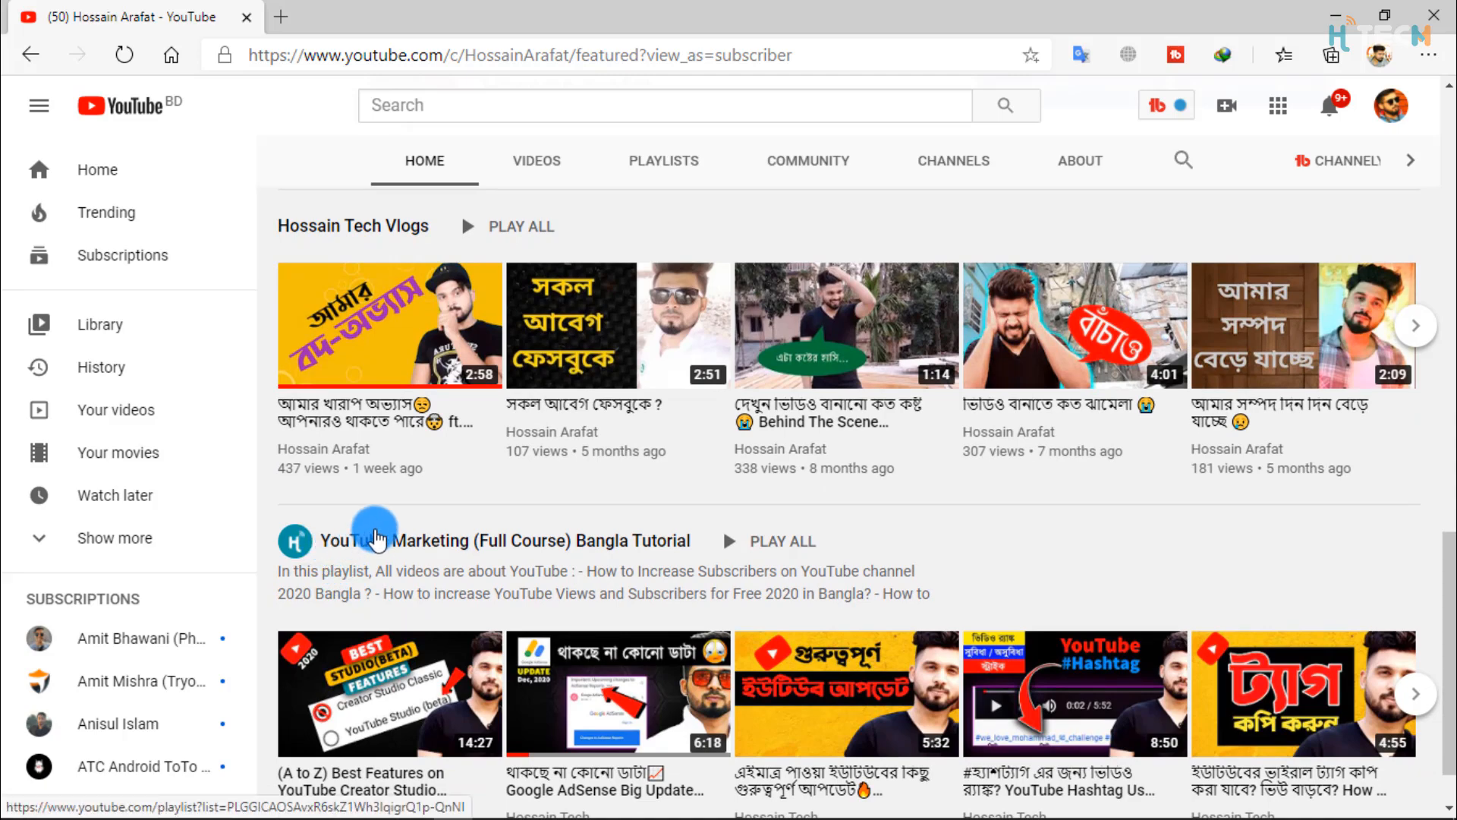
{"action": "scroll", "coordinate": [390, 586], "scroll_direction": "up", "scroll_amount": 18}
{"action": "left_click_drag", "start_coordinate": [484, 388], "coordinate": [653, 391]}
{"action": "left_click", "coordinate": [607, 392]}
{"action": "scroll", "coordinate": [697, 789], "scroll_direction": "down", "scroll_amount": 3}
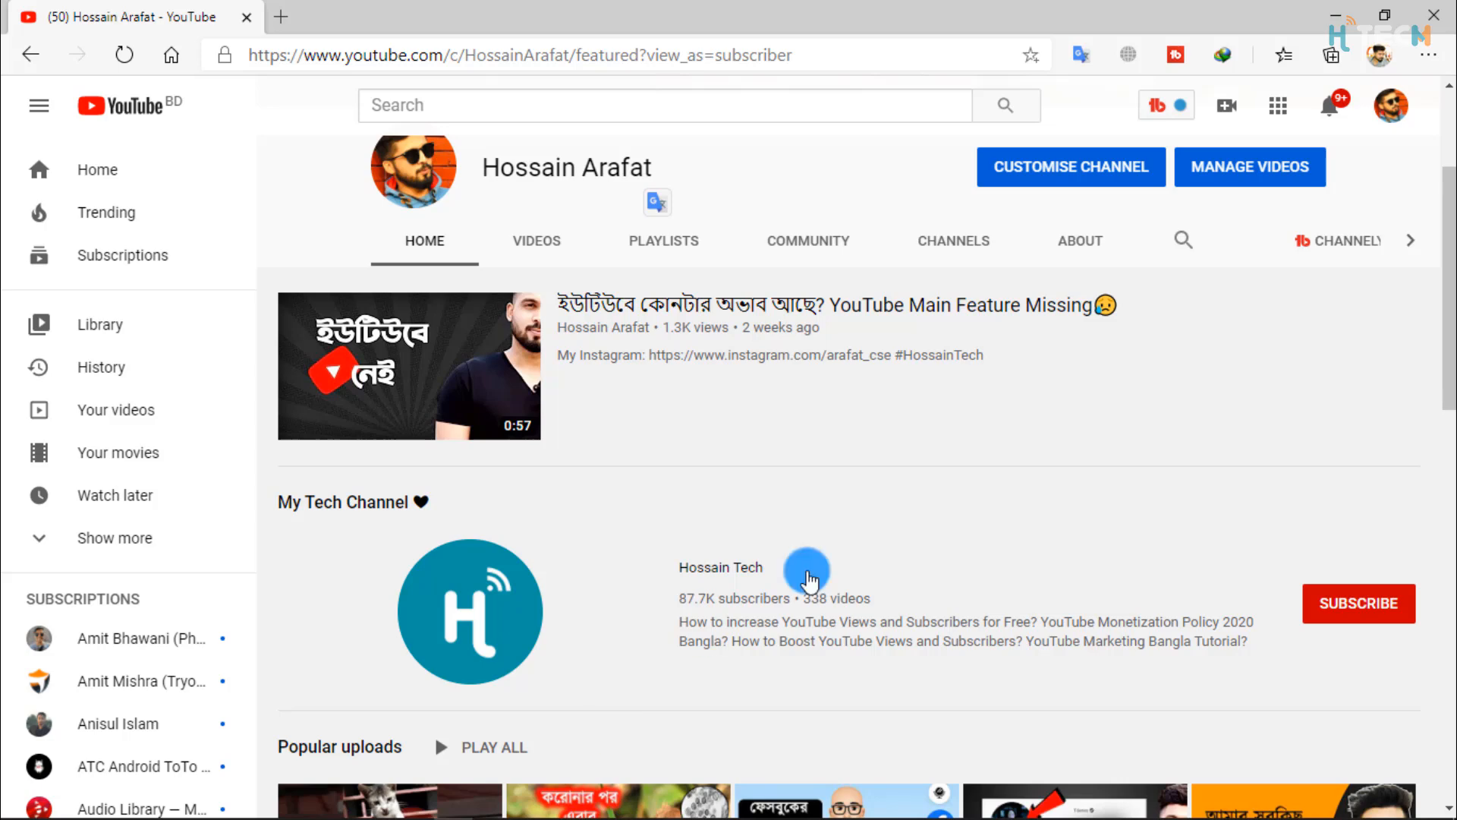
{"action": "scroll", "coordinate": [920, 494], "scroll_direction": "up", "scroll_amount": 3}
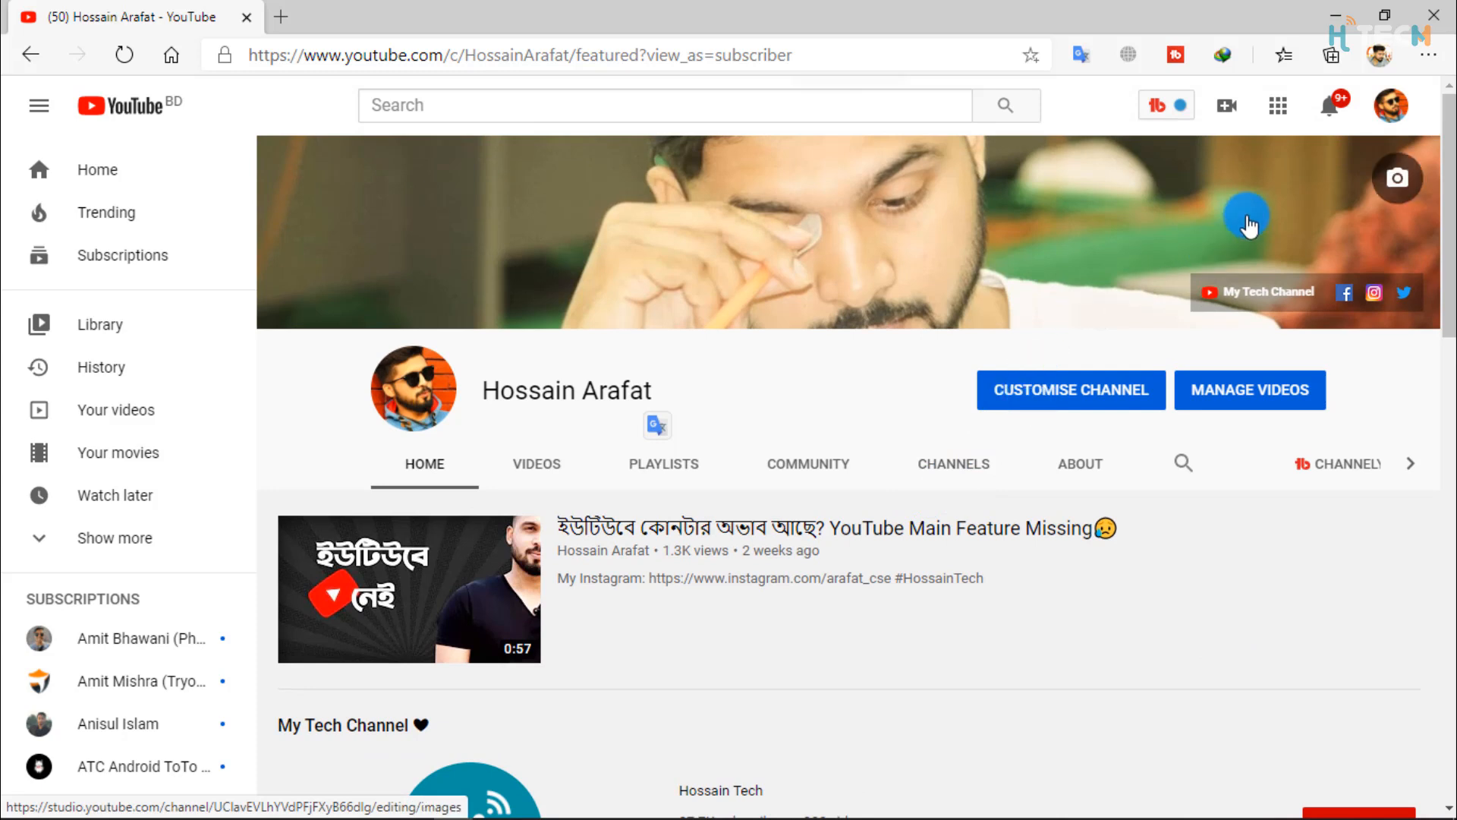
Switch to YouTube Studio and open the channel customization page.
{"action": "left_click", "coordinate": [1391, 114]}
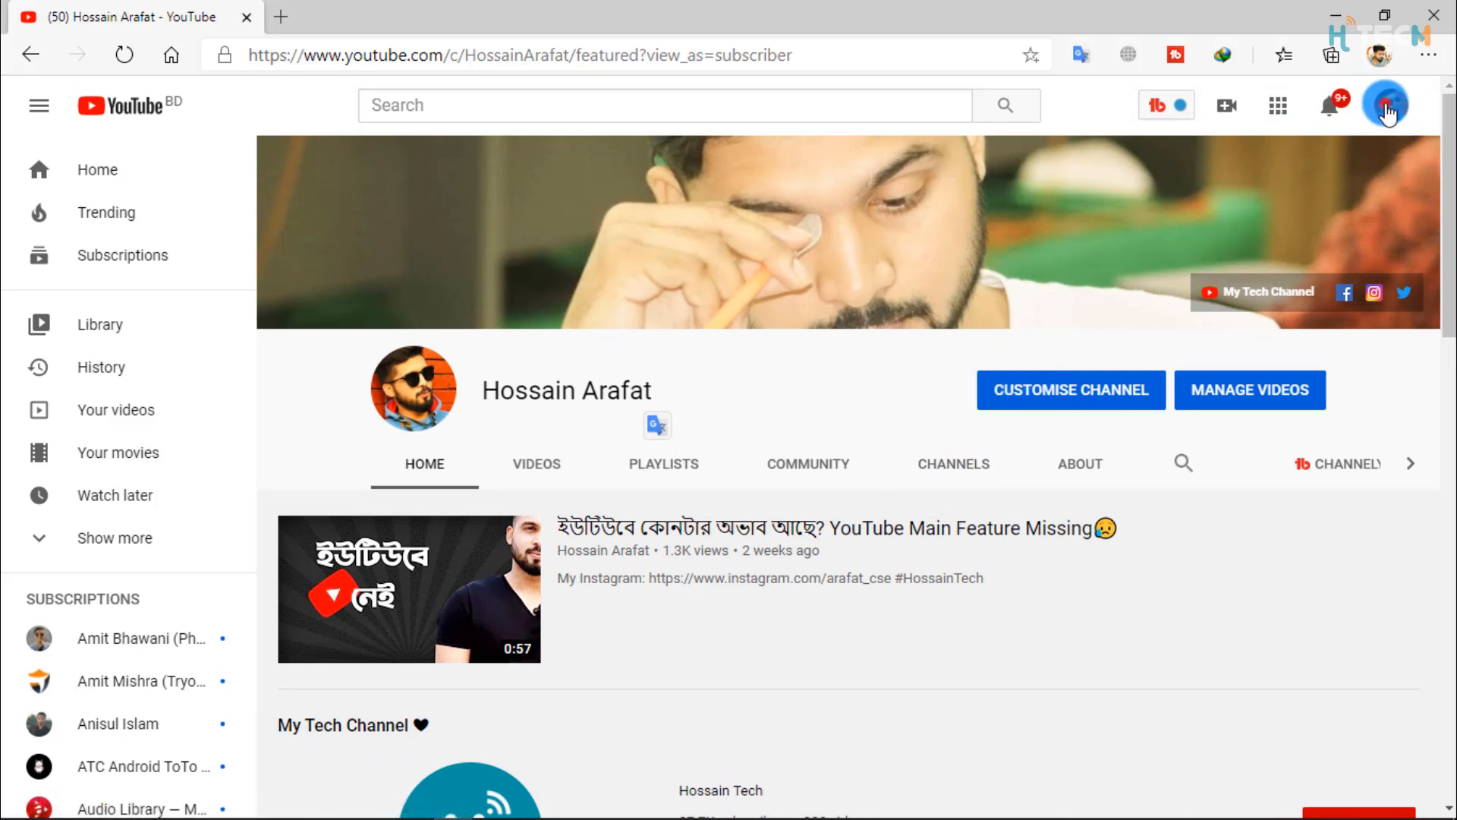
{"action": "left_click", "coordinate": [1165, 311]}
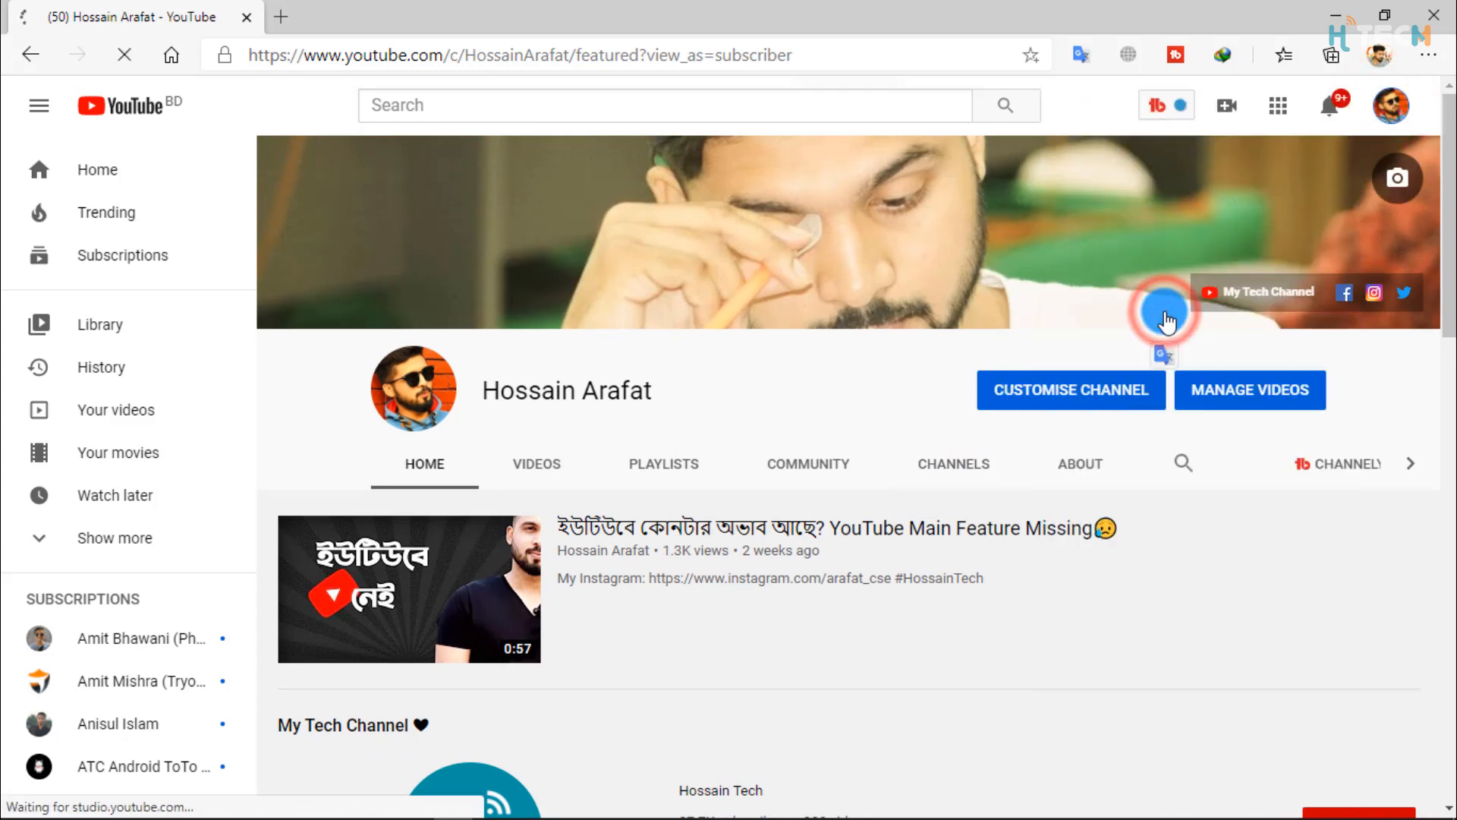
{"action": "scroll", "coordinate": [151, 554], "scroll_direction": "down", "scroll_amount": 4}
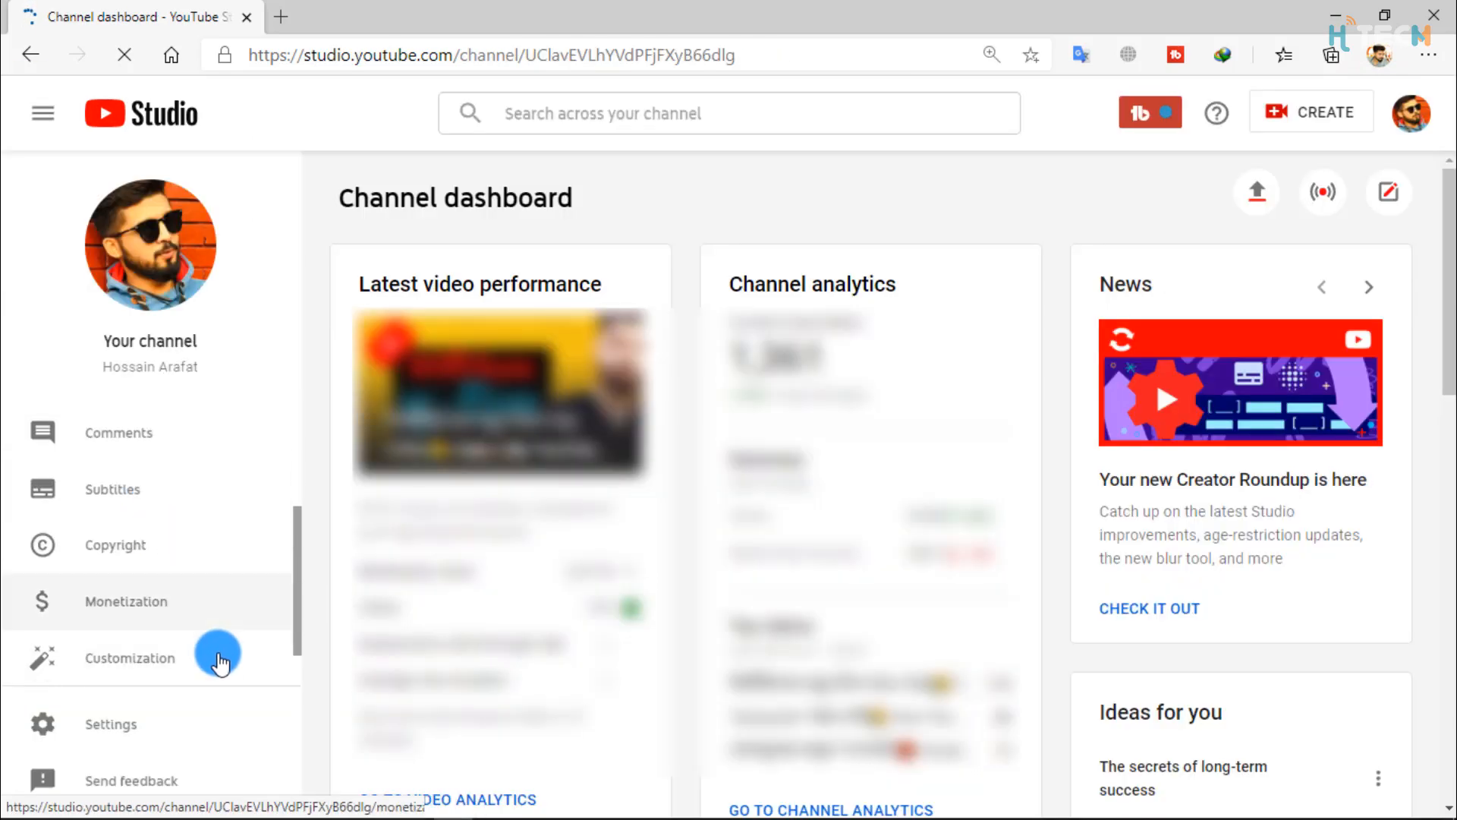
{"action": "scroll", "coordinate": [133, 657], "scroll_direction": "down", "scroll_amount": 1}
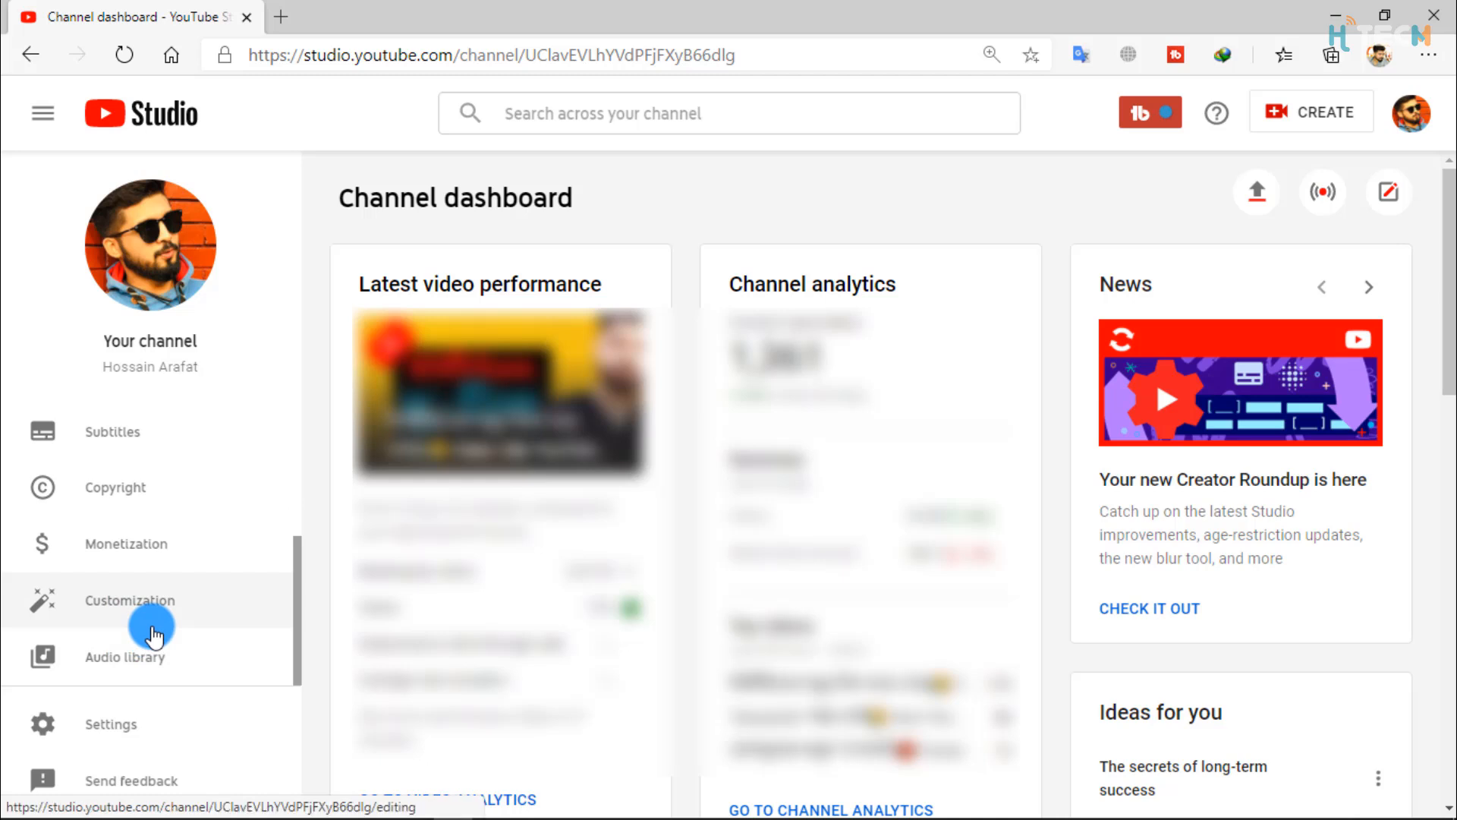
{"action": "left_click", "coordinate": [110, 614]}
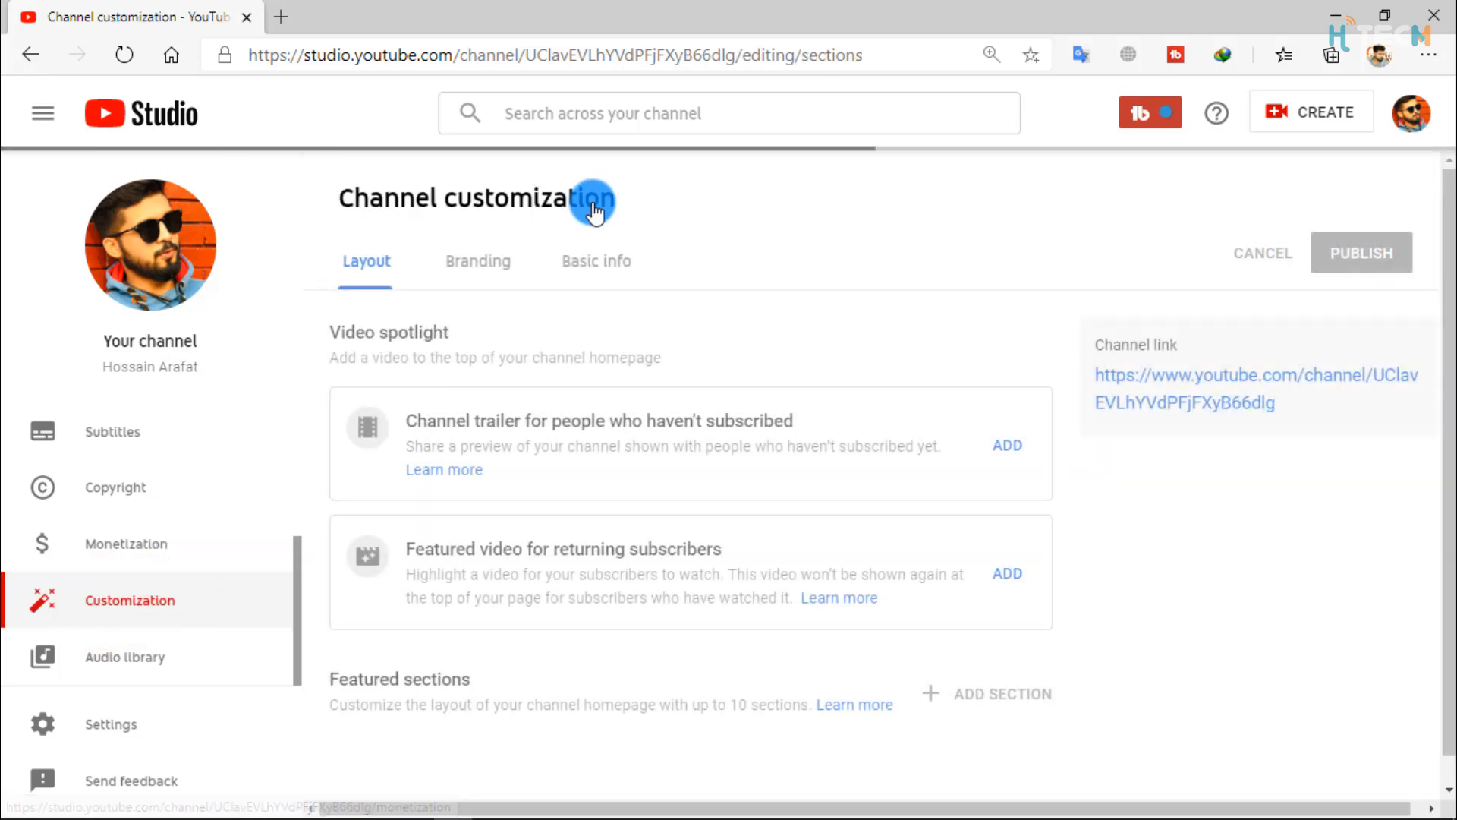
Examine the layout settings, comparing the channel trailer and featured video spotlights and checking the featured sections below them.
{"action": "scroll", "coordinate": [607, 541], "scroll_direction": "down", "scroll_amount": 10}
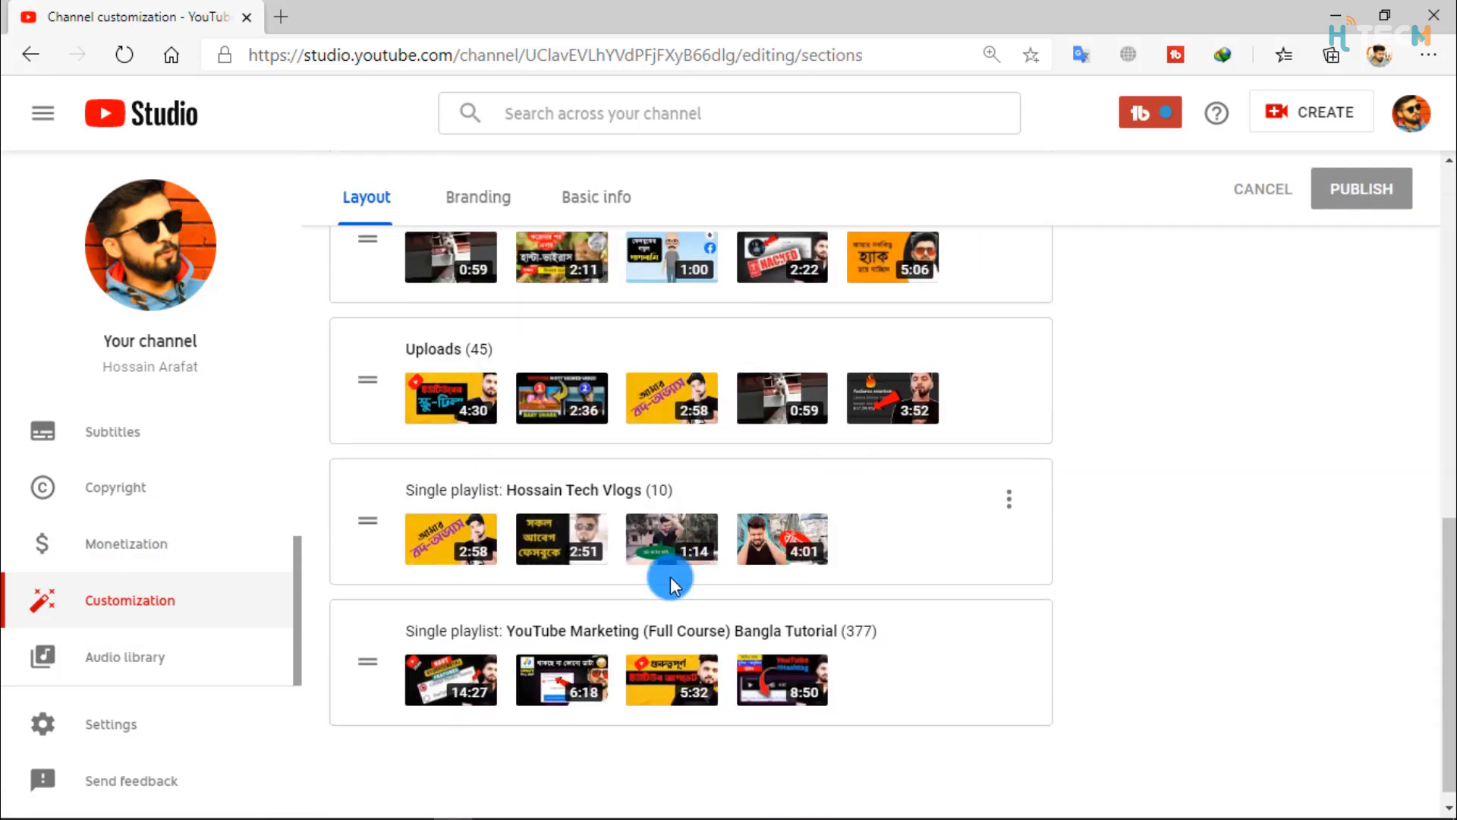
{"action": "scroll", "coordinate": [546, 525], "scroll_direction": "up", "scroll_amount": 10}
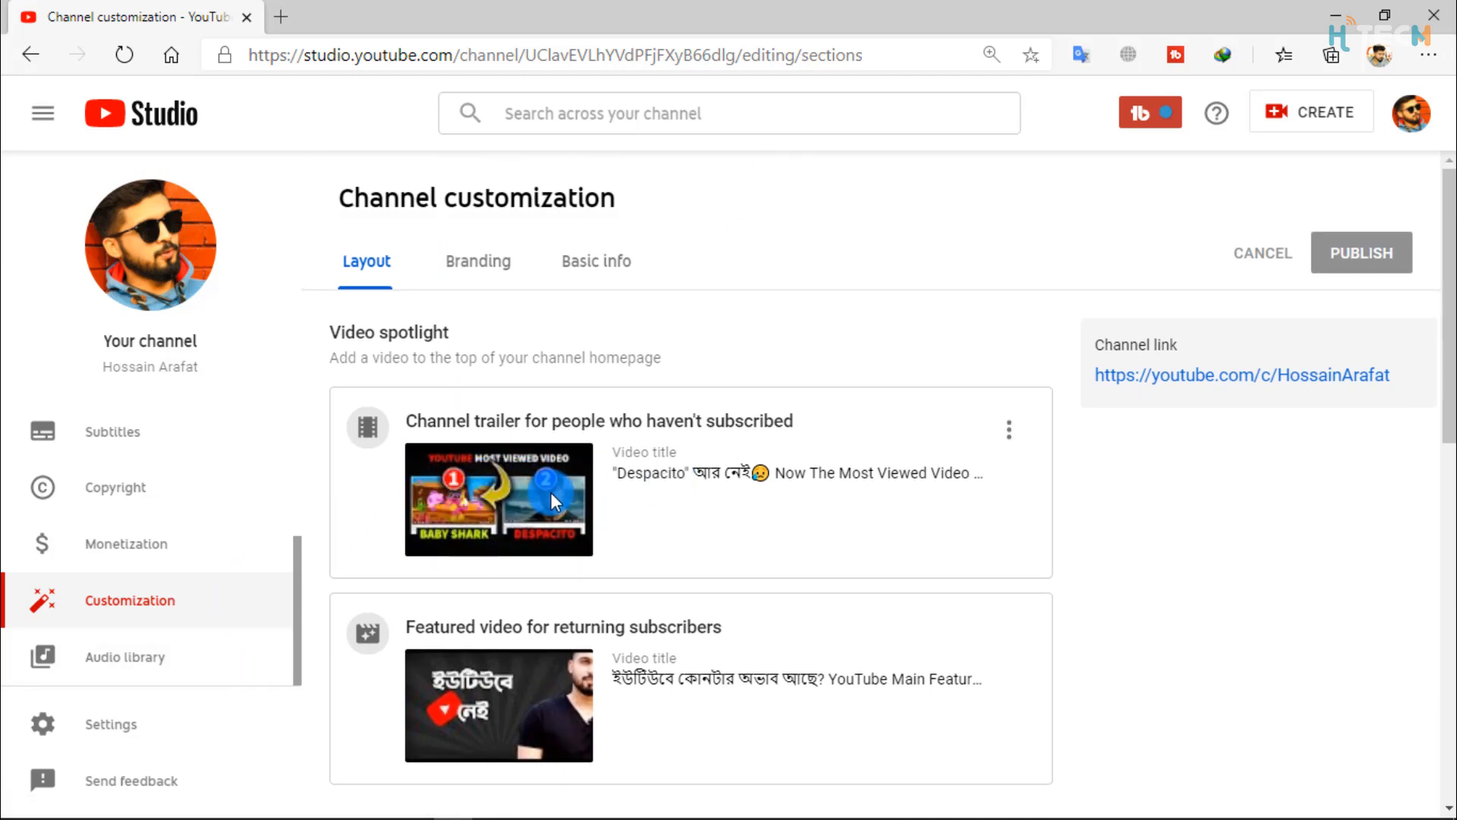
{"action": "left_click_drag", "start_coordinate": [410, 419], "coordinate": [527, 417]}
{"action": "left_click_drag", "start_coordinate": [414, 627], "coordinate": [523, 627]}
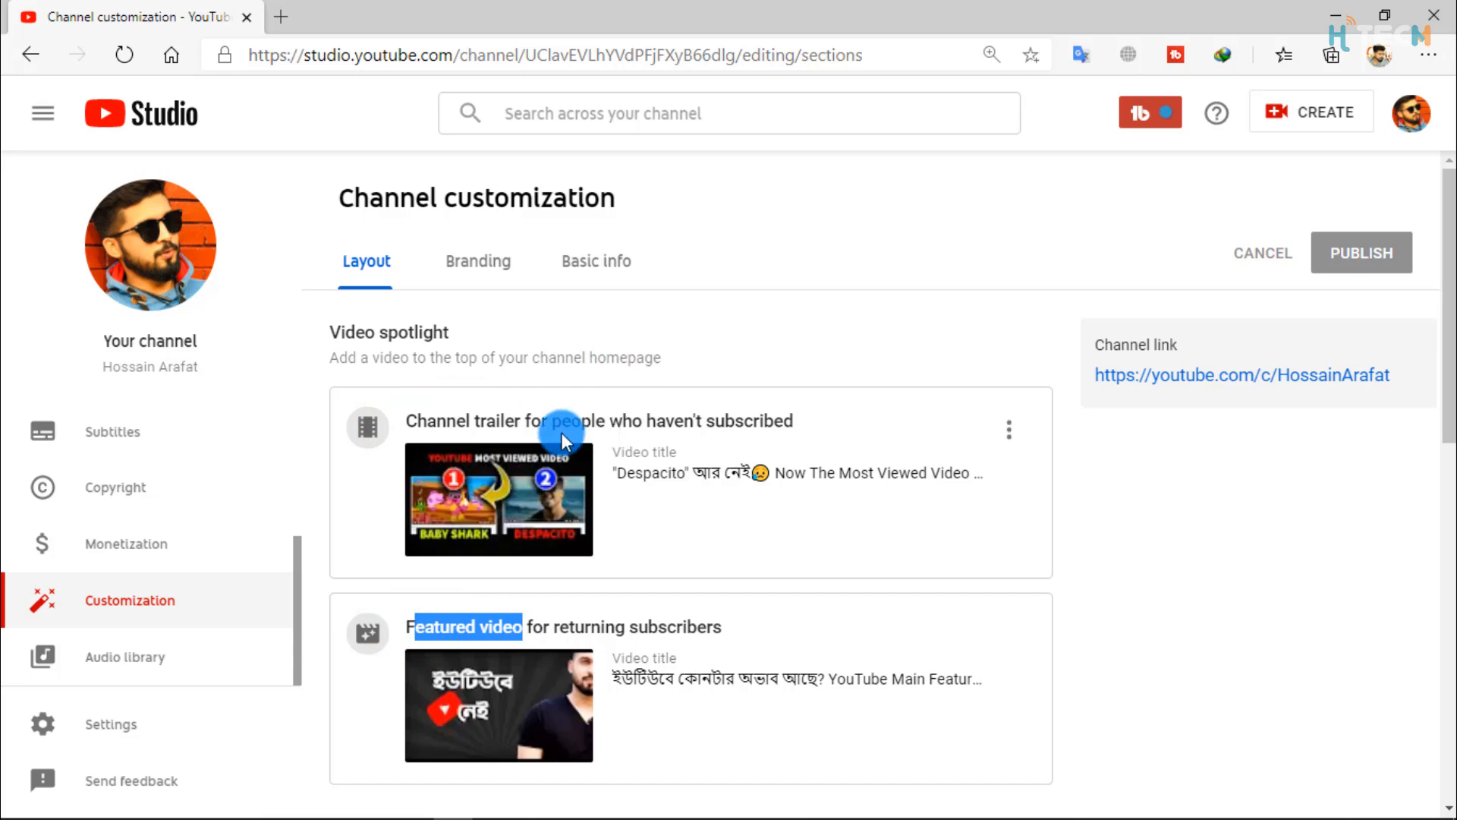
{"action": "left_click_drag", "start_coordinate": [412, 413], "coordinate": [531, 419]}
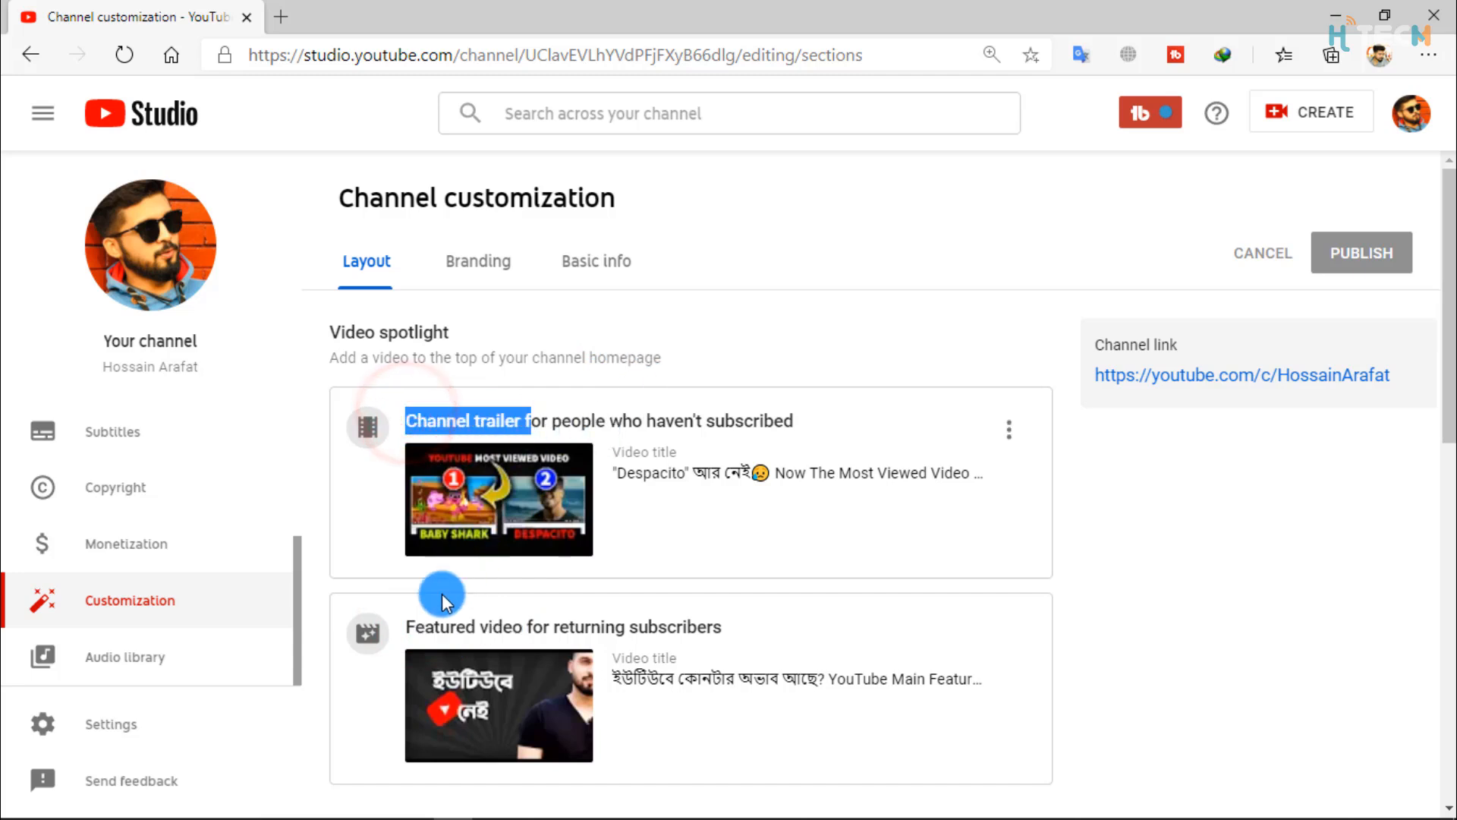
{"action": "left_click_drag", "start_coordinate": [410, 625], "coordinate": [477, 627]}
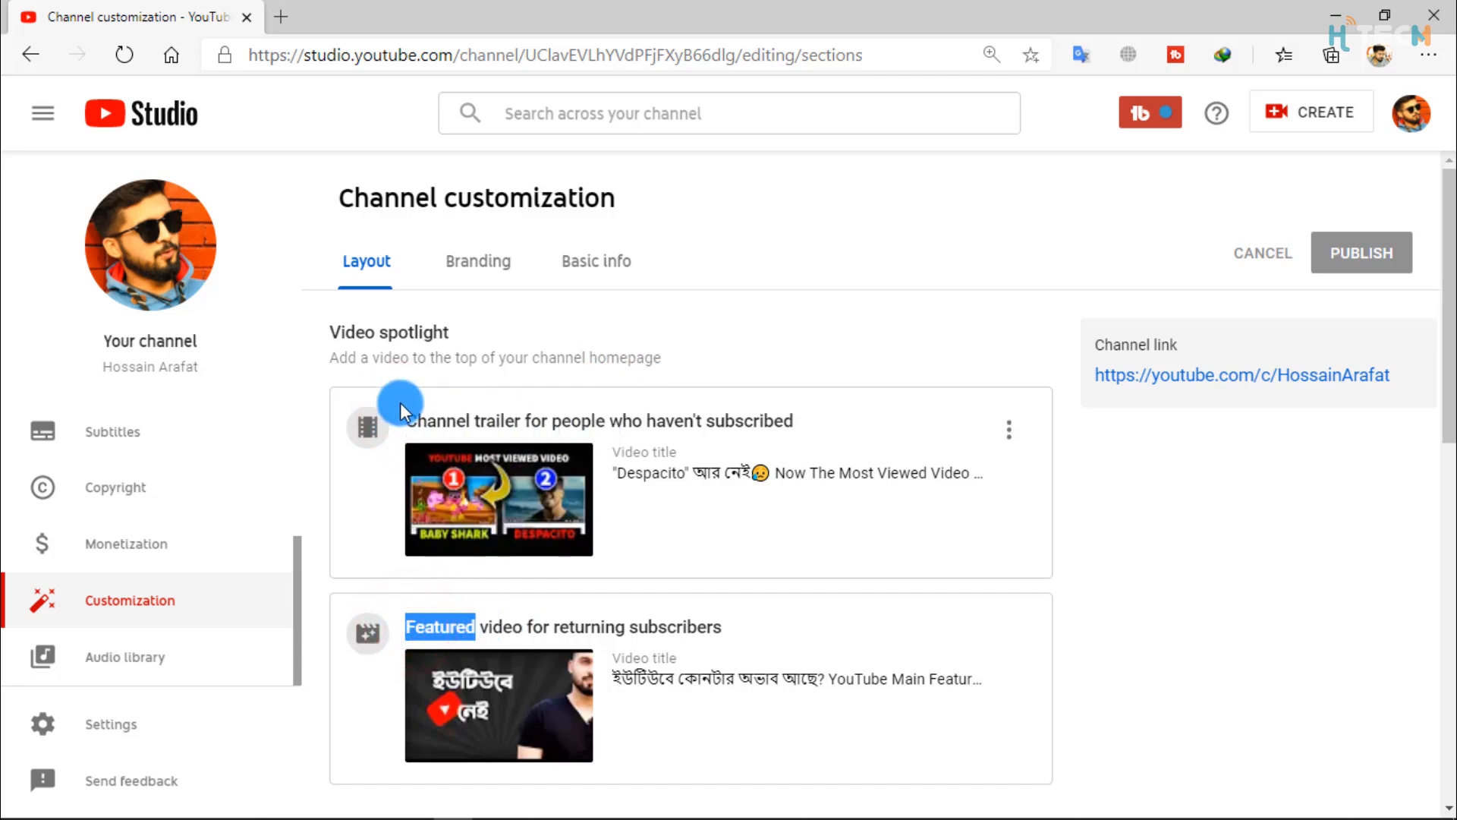
{"action": "left_click", "coordinate": [419, 420]}
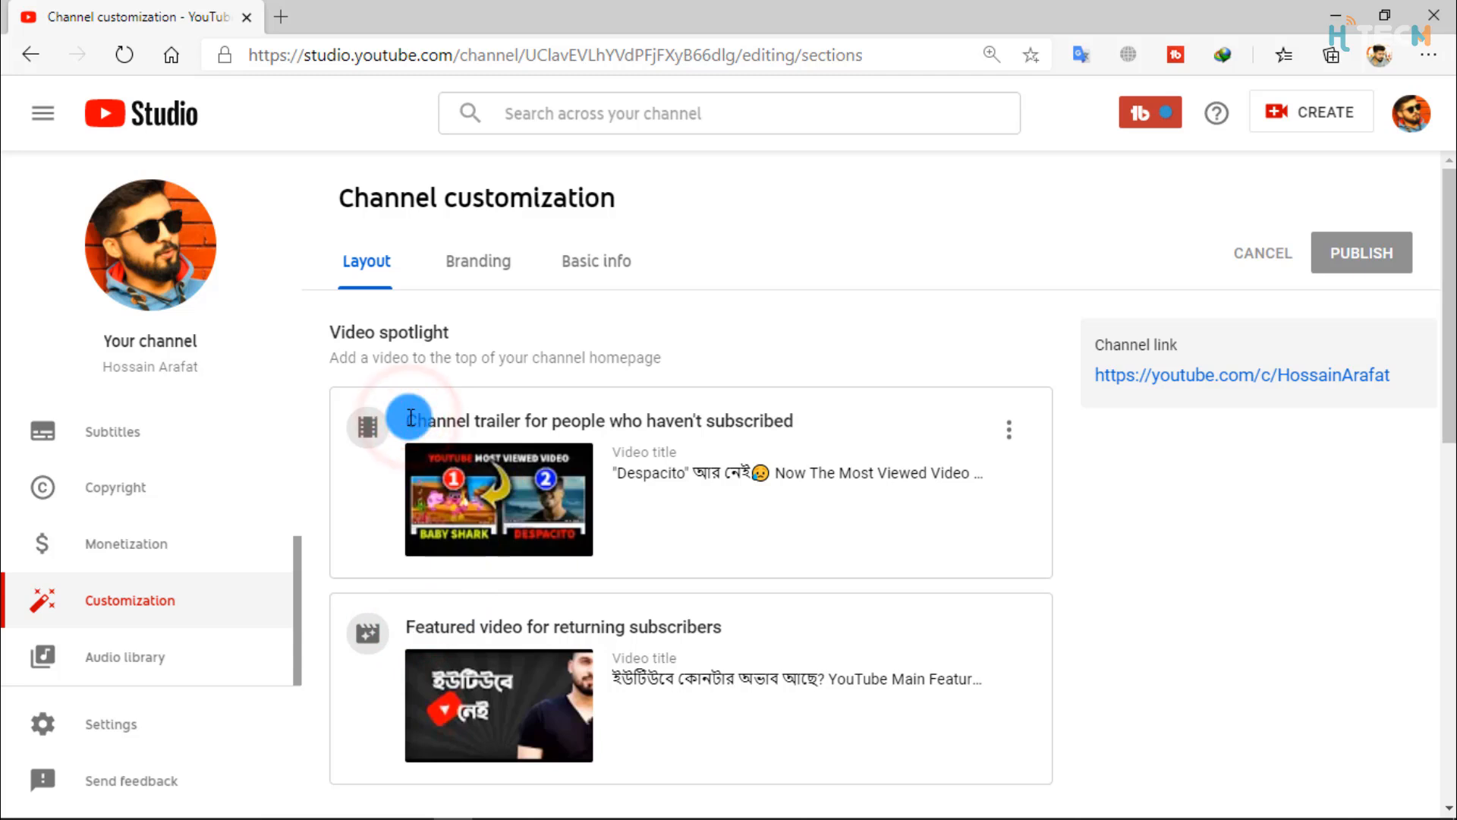
{"action": "left_click_drag", "start_coordinate": [409, 419], "coordinate": [521, 423]}
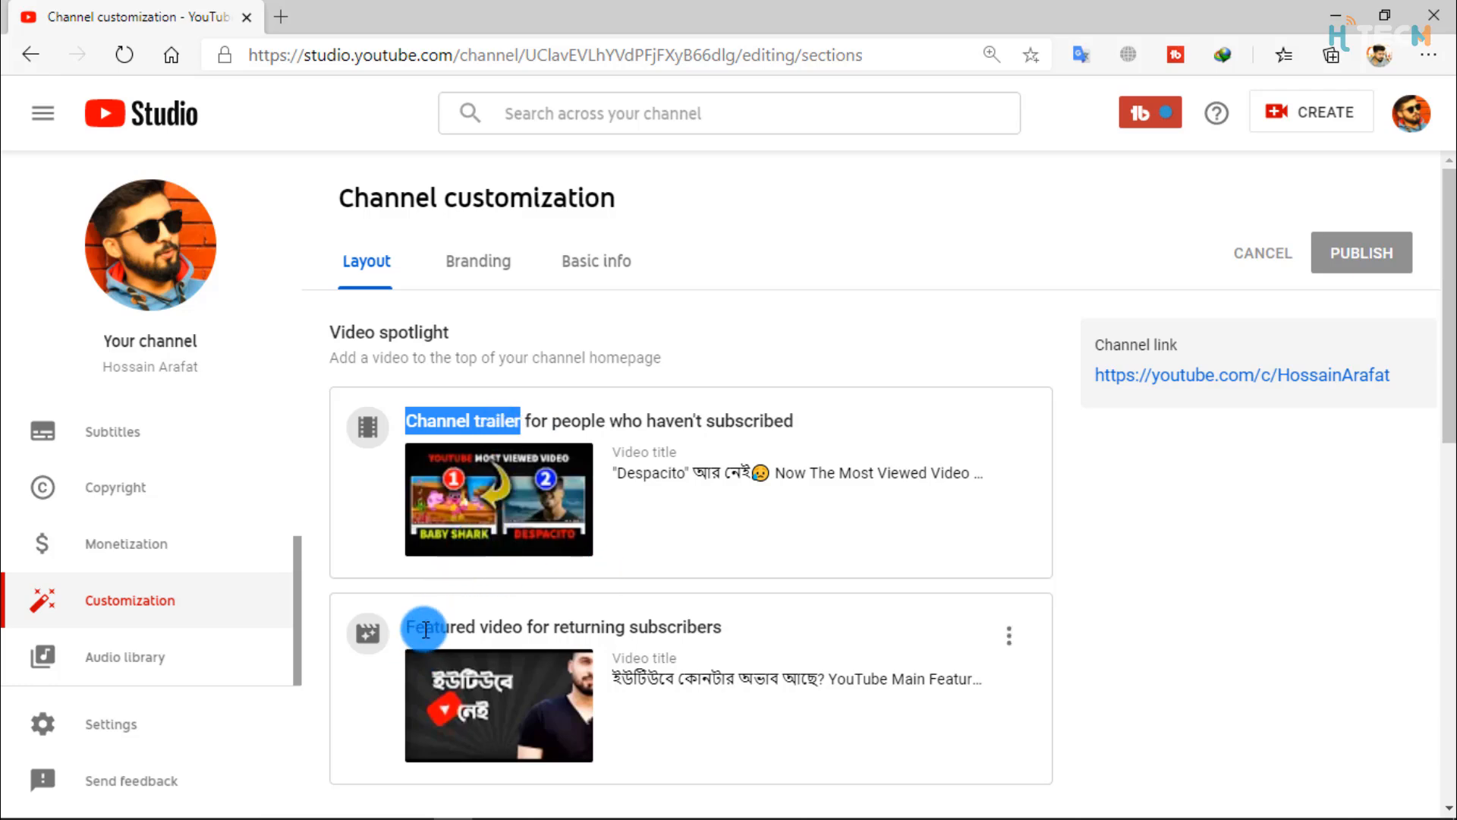
{"action": "scroll", "coordinate": [425, 629], "scroll_direction": "down", "scroll_amount": 5}
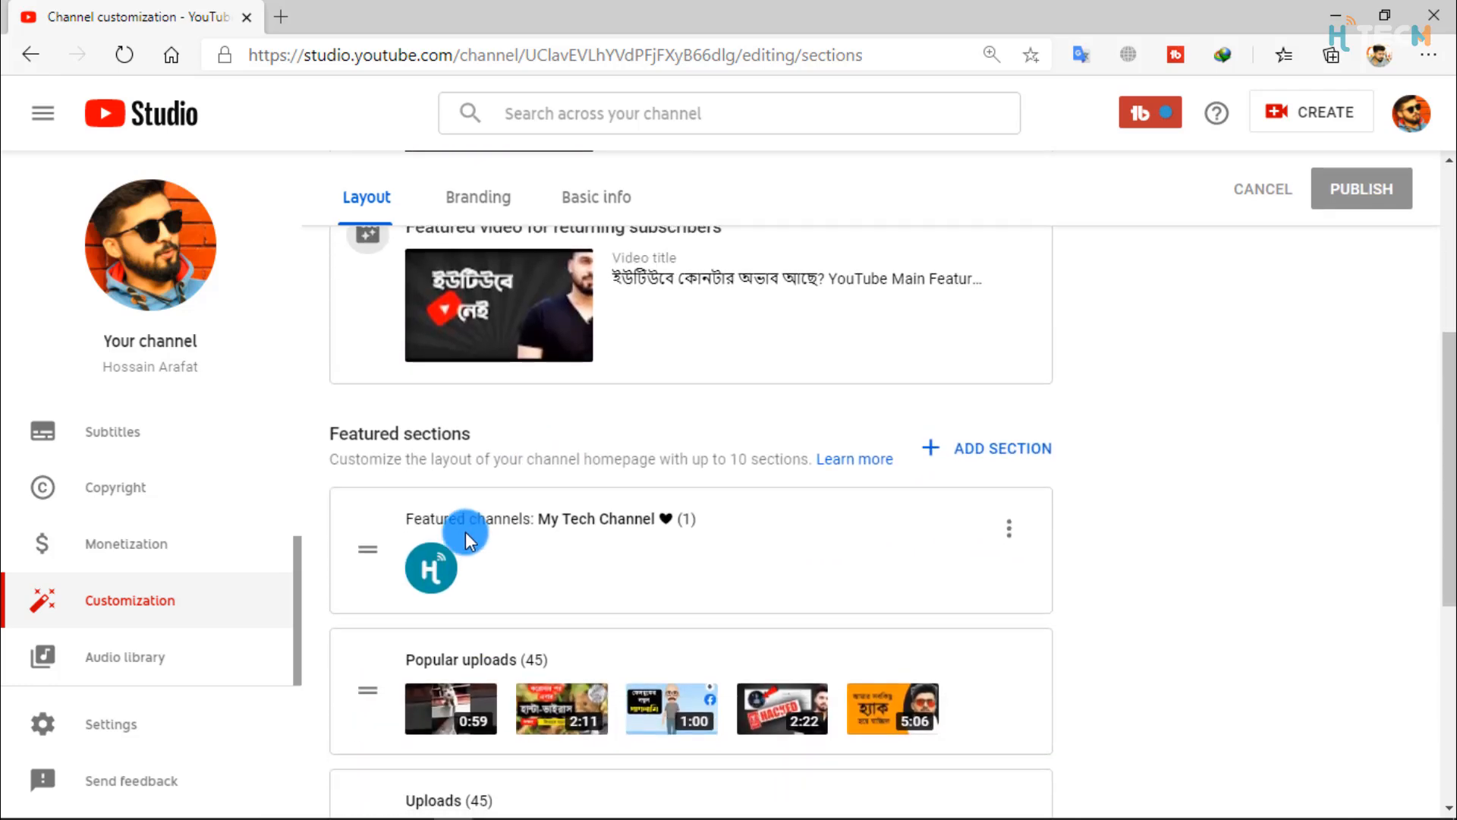
{"action": "scroll", "coordinate": [455, 569], "scroll_direction": "down", "scroll_amount": 6}
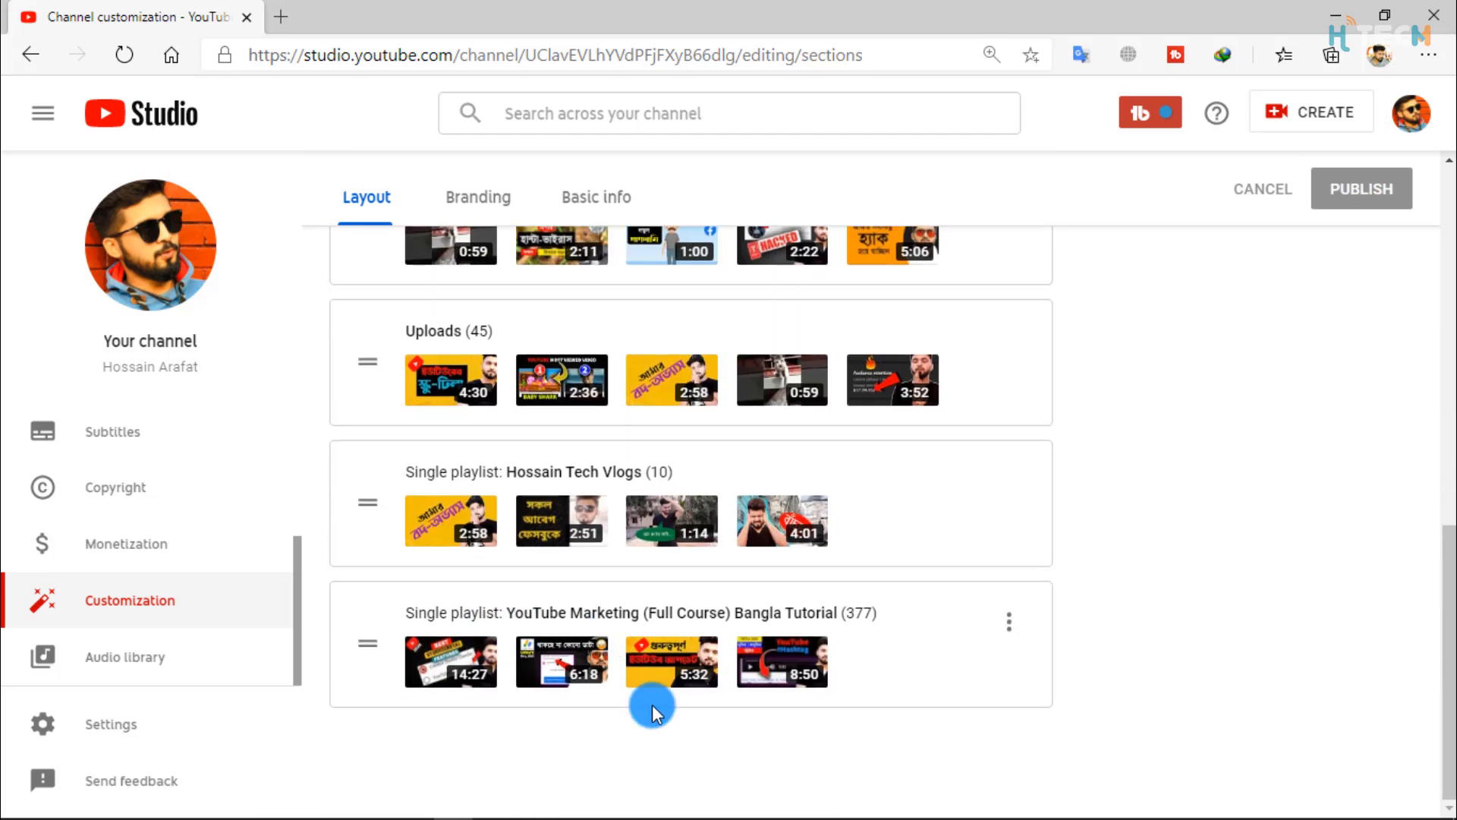
Switch to Chrome and examine how the channel home page and its trailer look to someone who hasn't subscribed.
{"action": "mouse_move", "coordinate": [714, 812]}
{"action": "left_click", "coordinate": [501, 806]}
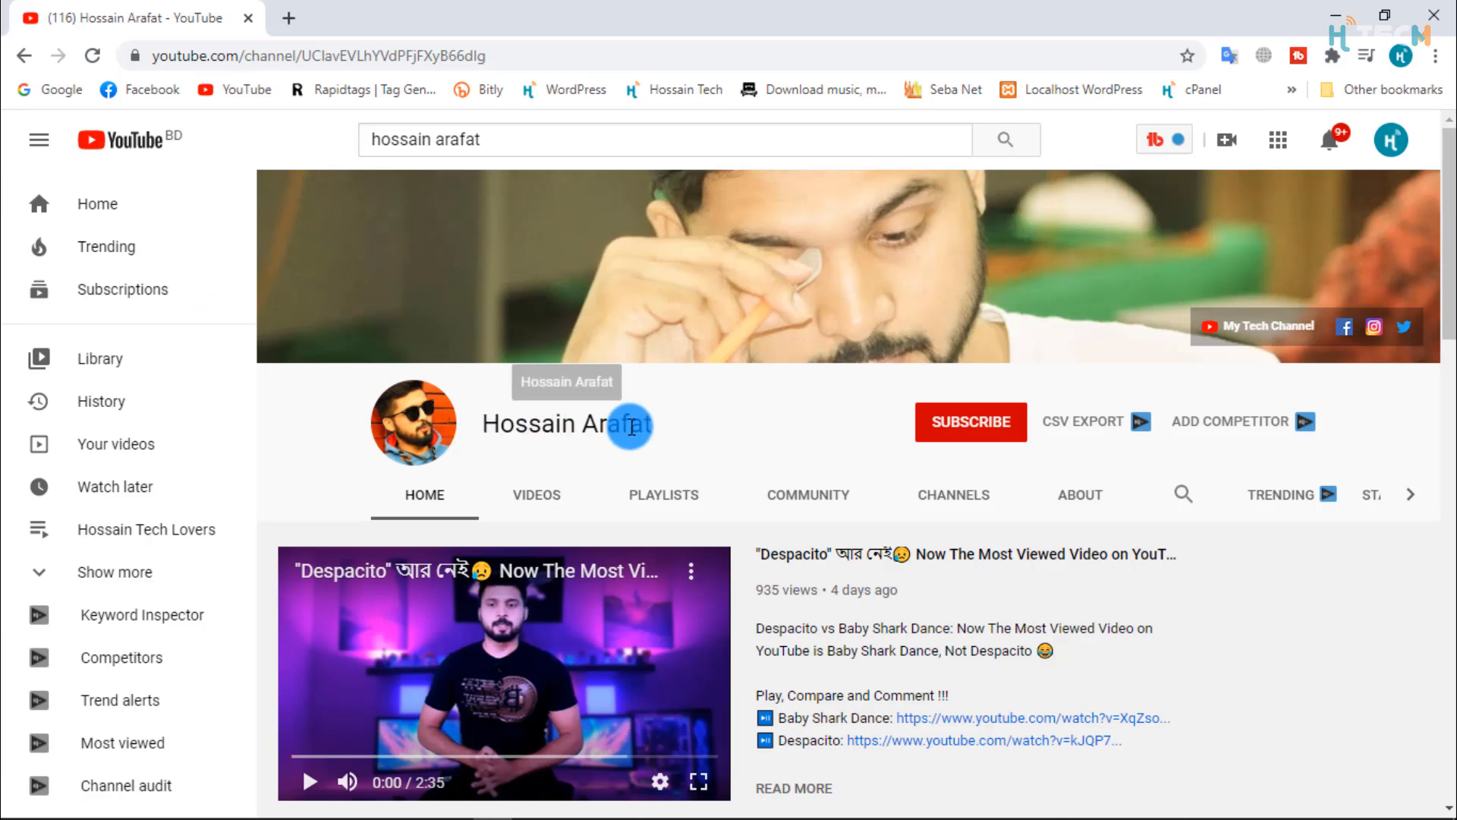
{"action": "scroll", "coordinate": [631, 427], "scroll_direction": "down", "scroll_amount": 3}
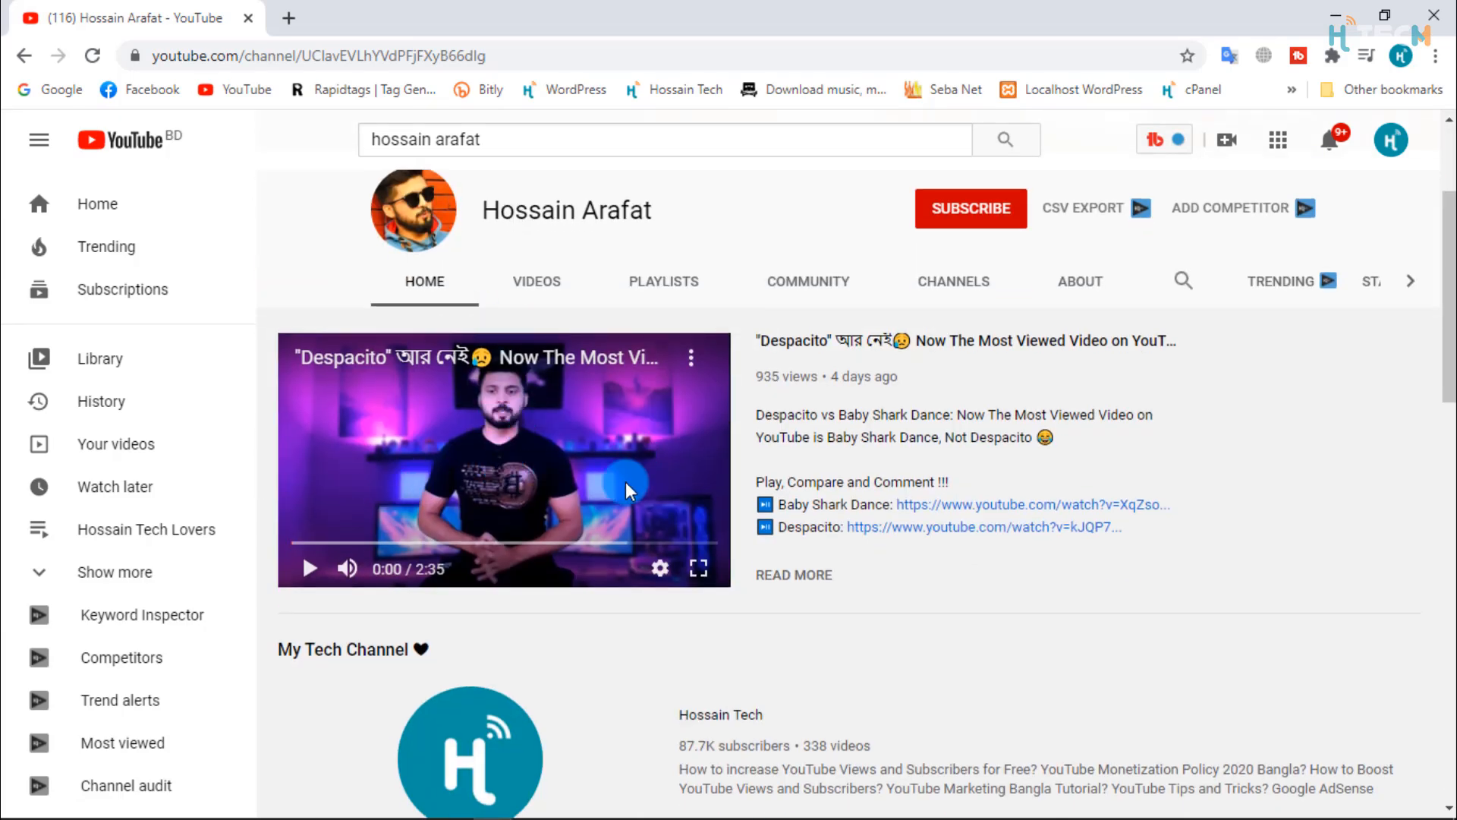
{"action": "scroll", "coordinate": [636, 453], "scroll_direction": "down", "scroll_amount": 3}
{"action": "scroll", "coordinate": [514, 644], "scroll_direction": "down", "scroll_amount": 4}
{"action": "scroll", "coordinate": [185, 644], "scroll_direction": "down", "scroll_amount": 5}
{"action": "scroll", "coordinate": [412, 608], "scroll_direction": "down", "scroll_amount": 5}
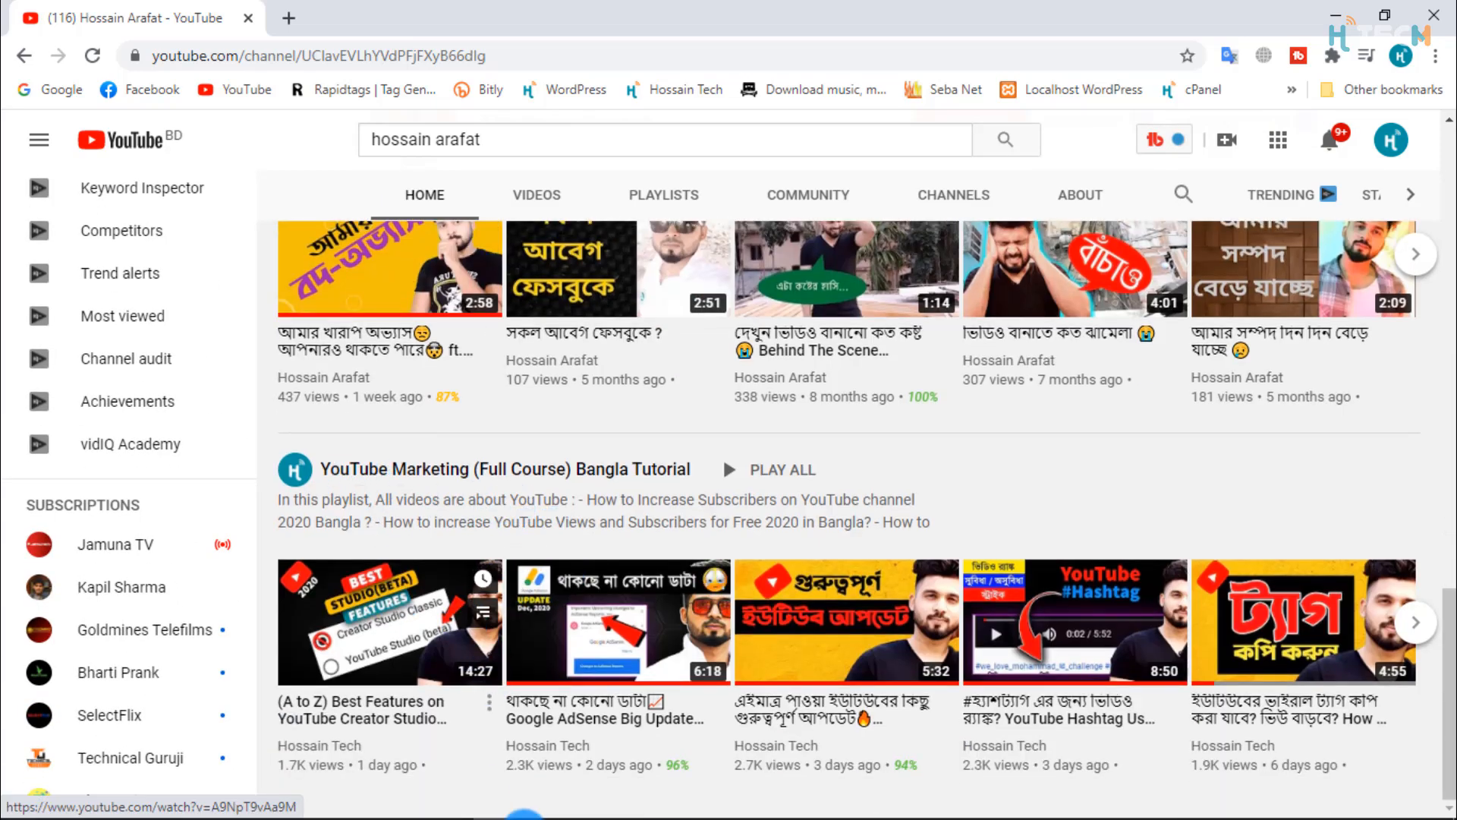
Return to YouTube Studio in Edge and remove both the channel trailer and the featured video for returning subscribers.
{"action": "left_click", "coordinate": [453, 803]}
{"action": "scroll", "coordinate": [645, 489], "scroll_direction": "up", "scroll_amount": 10}
{"action": "scroll", "coordinate": [1039, 290], "scroll_direction": "up", "scroll_amount": 2}
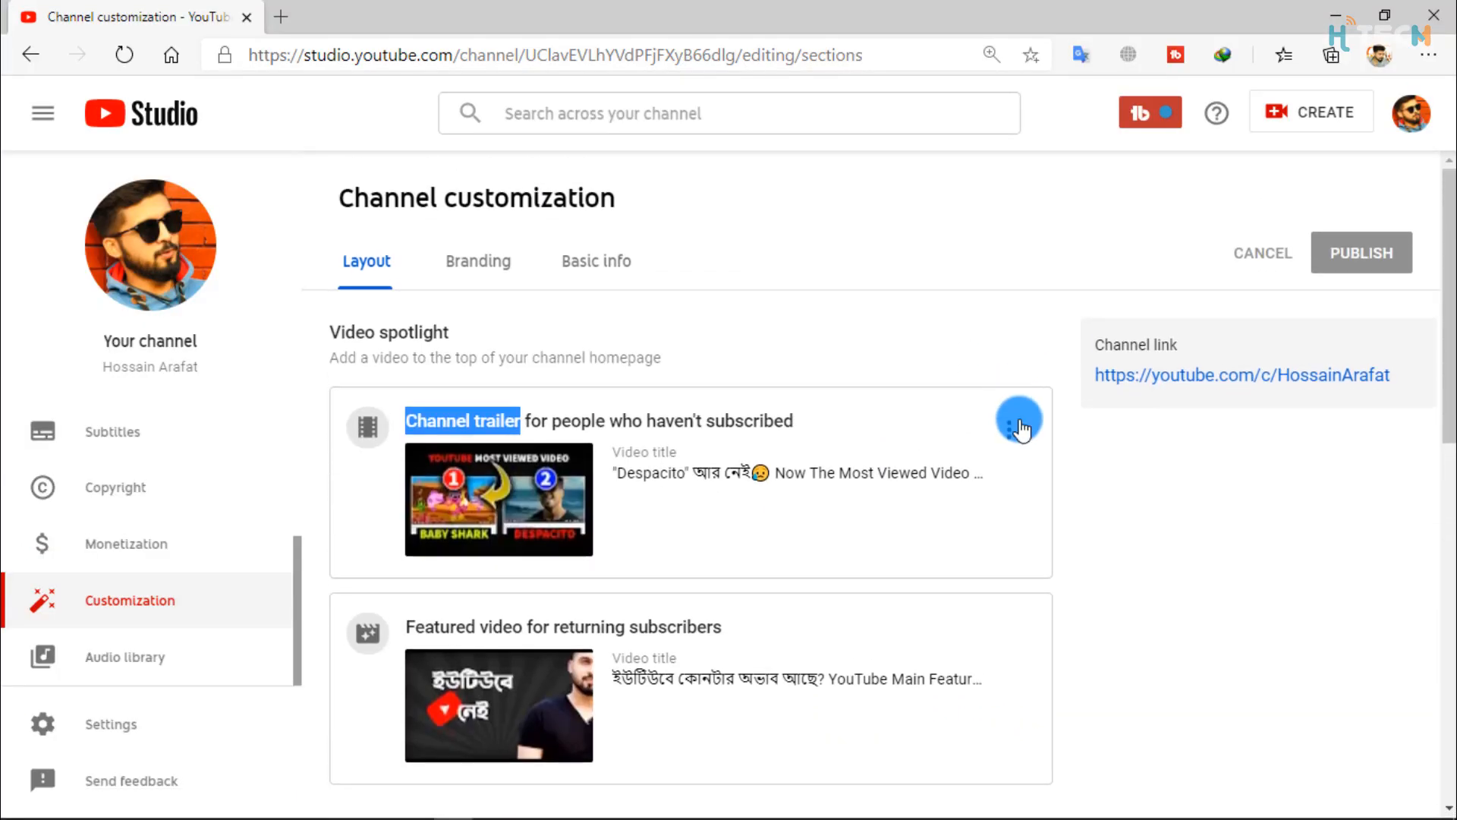
{"action": "left_click", "coordinate": [1007, 430]}
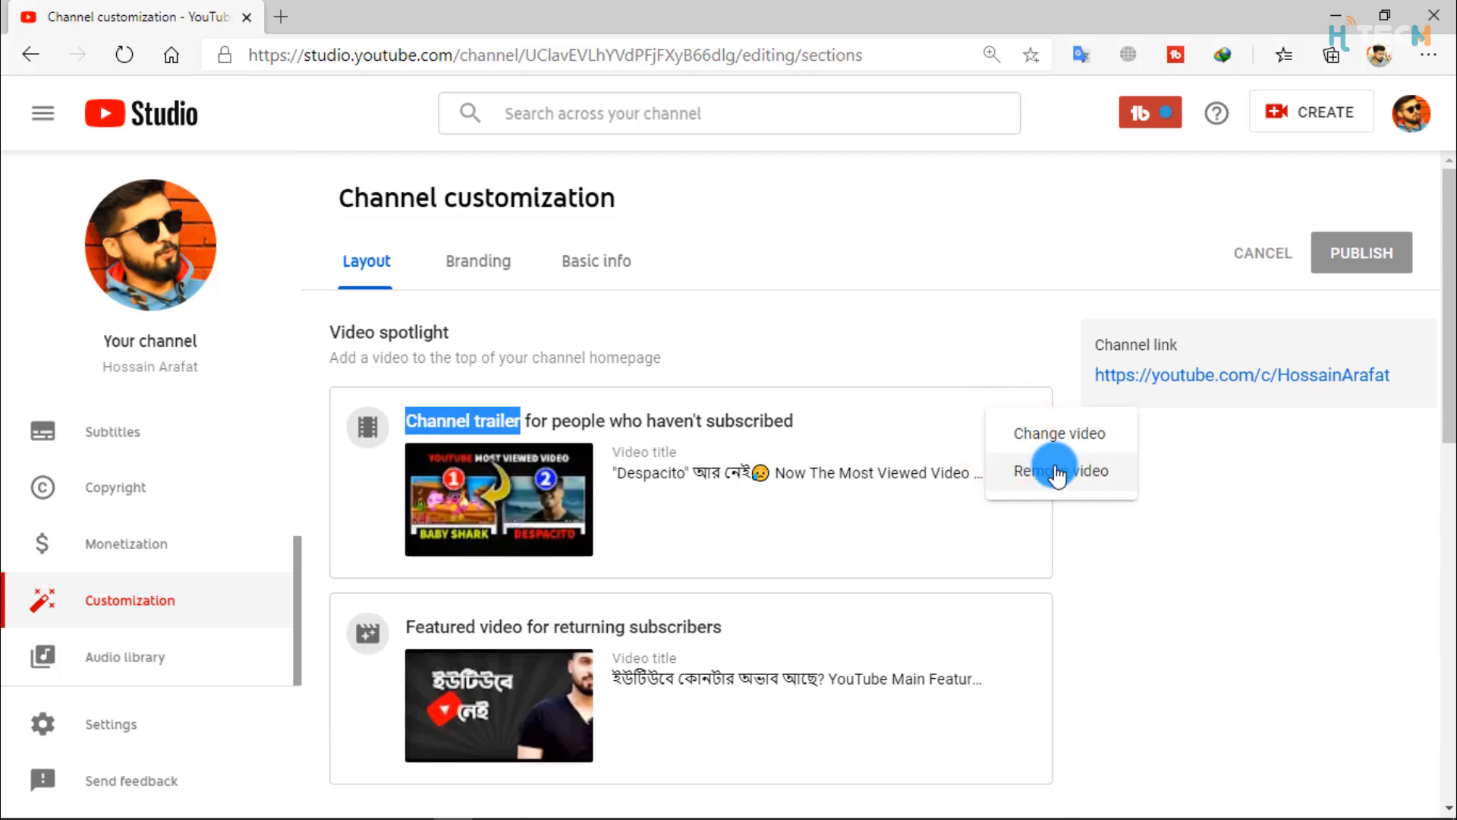
{"action": "left_click", "coordinate": [1061, 468]}
{"action": "left_click", "coordinate": [1009, 448]}
Remove all featured sections from the layout: the featured channel, Popular uploads, Uploads and both single playlists.
{"action": "scroll", "coordinate": [1013, 461], "scroll_direction": "down", "scroll_amount": 8}
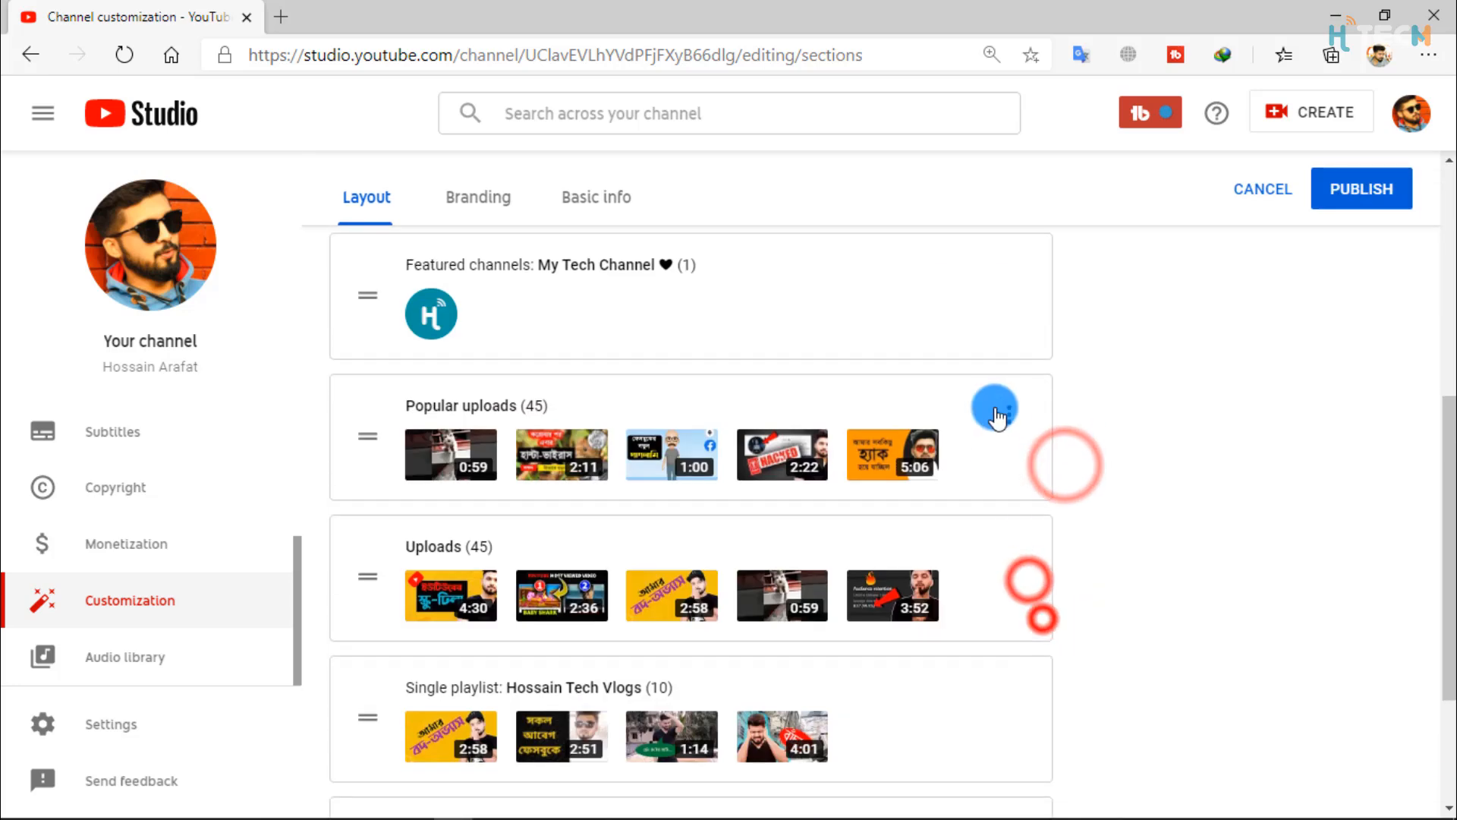
{"action": "left_click", "coordinate": [1024, 415]}
{"action": "left_click", "coordinate": [1112, 484]}
{"action": "left_click", "coordinate": [1024, 403]}
{"action": "left_click", "coordinate": [1112, 472]}
{"action": "left_click", "coordinate": [1026, 478]}
{"action": "left_click", "coordinate": [1102, 561]}
{"action": "left_click", "coordinate": [1025, 611]}
{"action": "left_click", "coordinate": [1129, 697]}
{"action": "left_click", "coordinate": [1025, 605]}
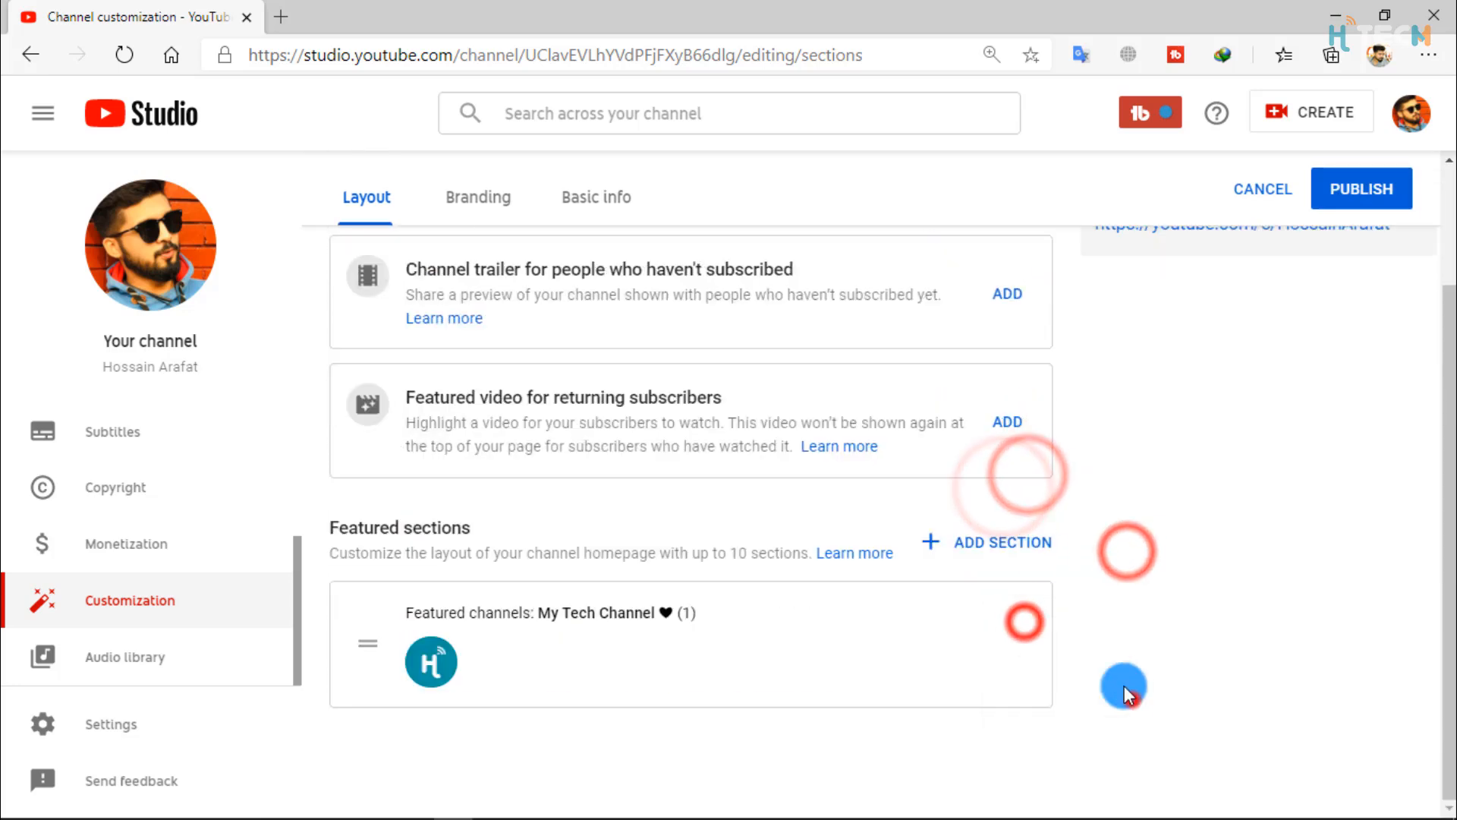
{"action": "left_click", "coordinate": [1105, 644]}
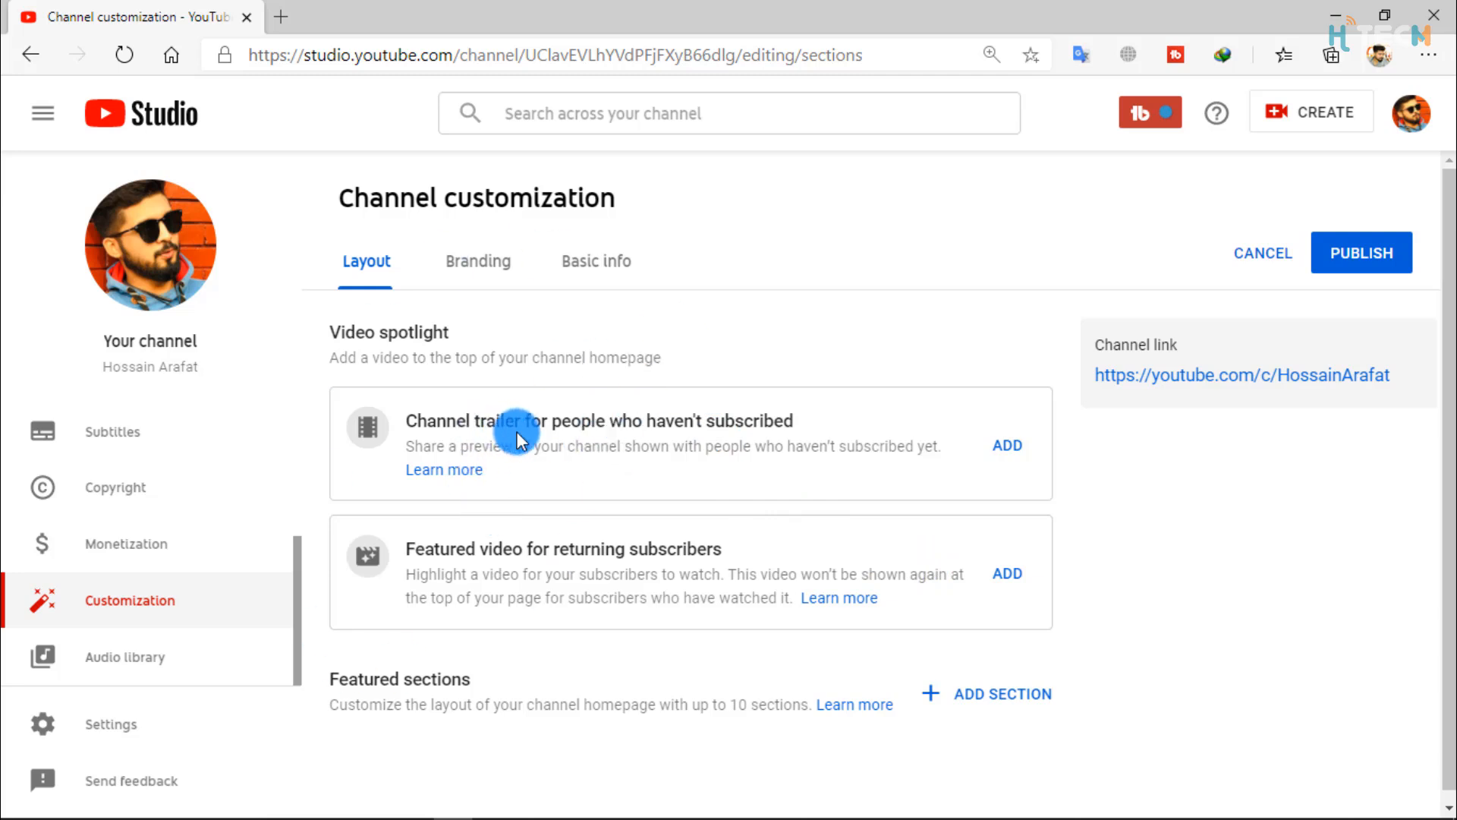
Set the "Despacito" video as the channel trailer and the "YouTube Main Feature Missing" video as the featured video for returning subscribers.
{"action": "left_click", "coordinate": [1006, 449]}
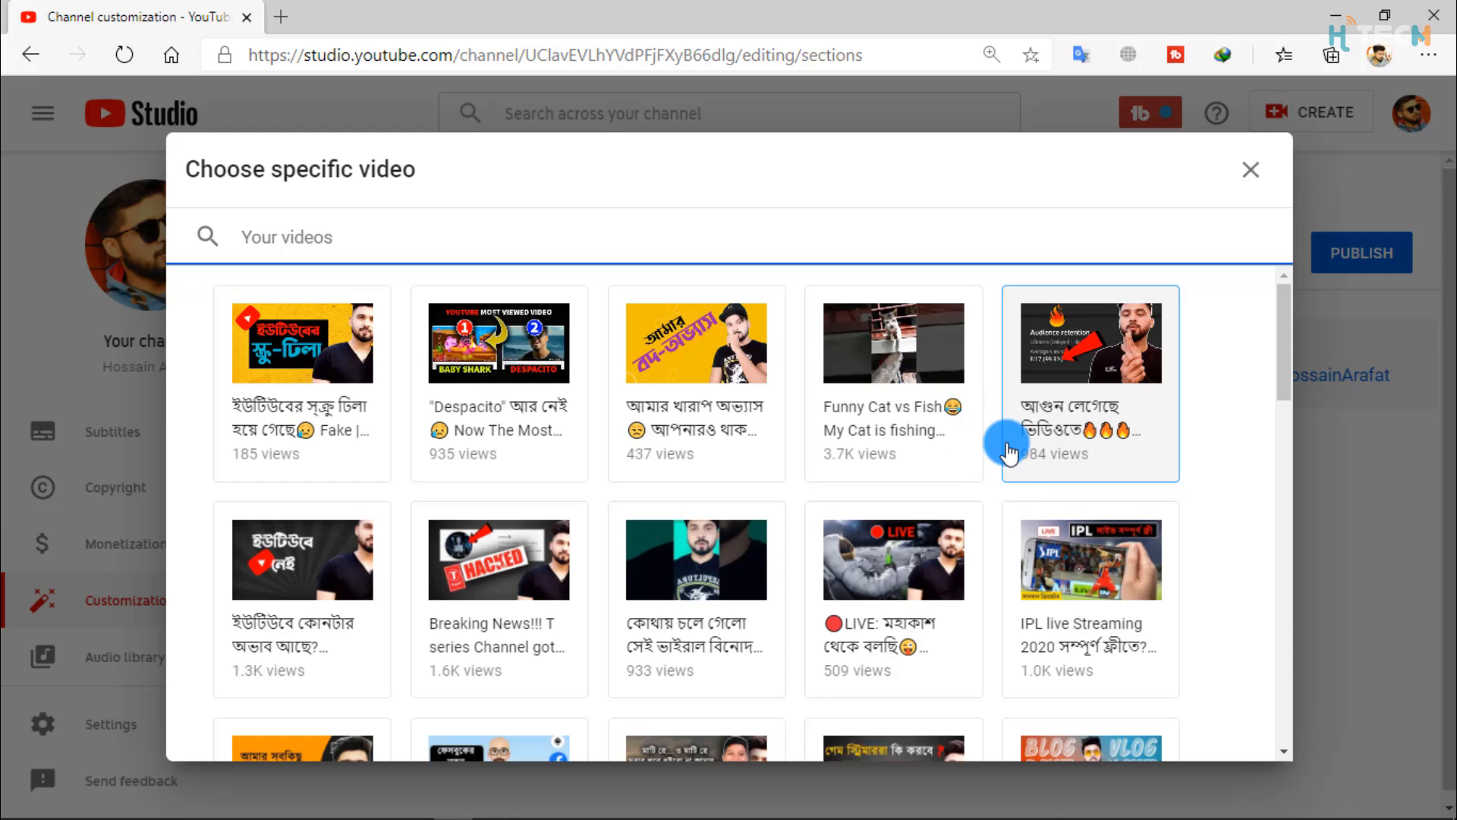
{"action": "left_click", "coordinate": [497, 381]}
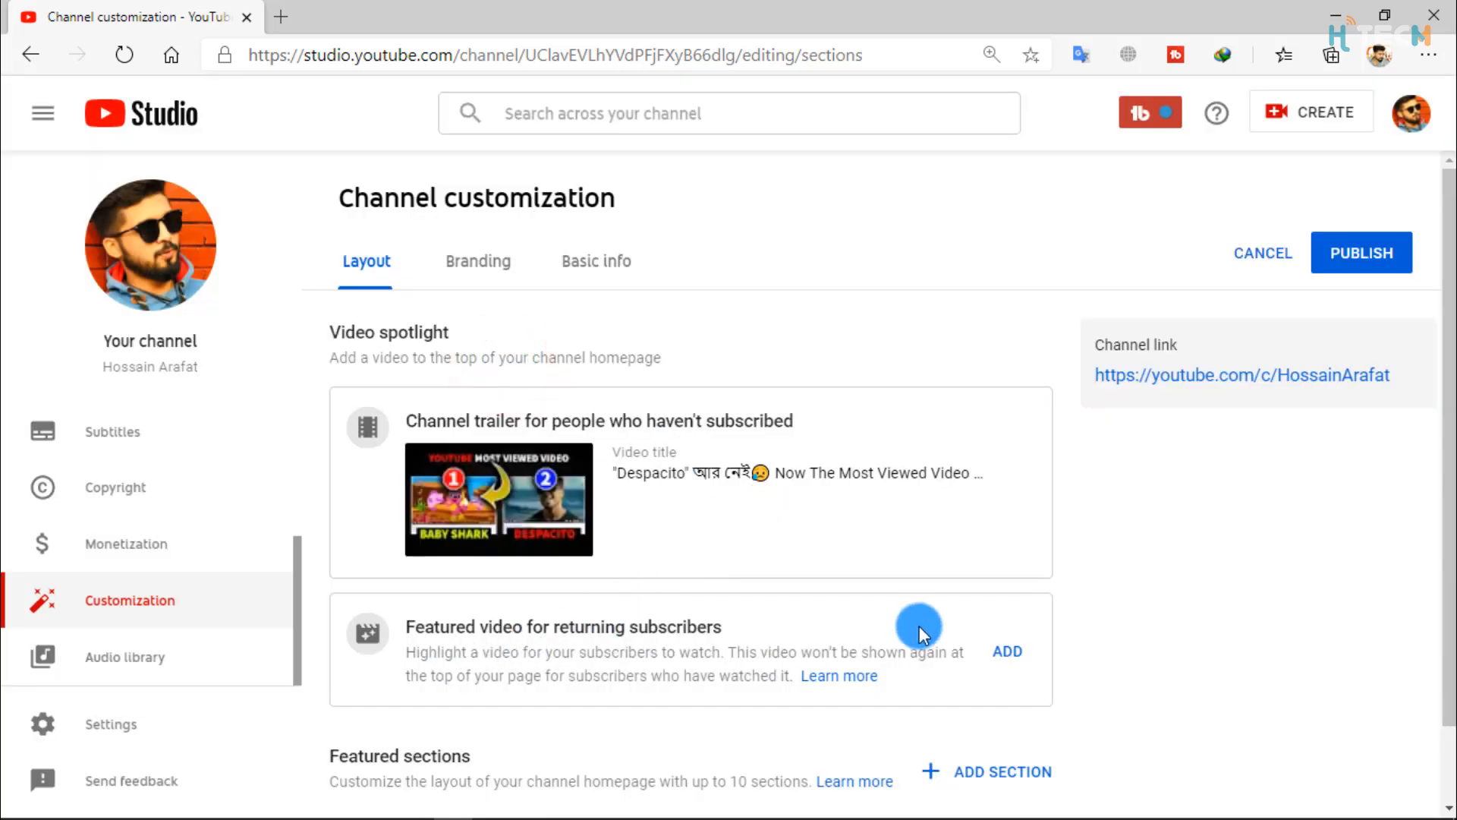
{"action": "left_click", "coordinate": [1004, 654]}
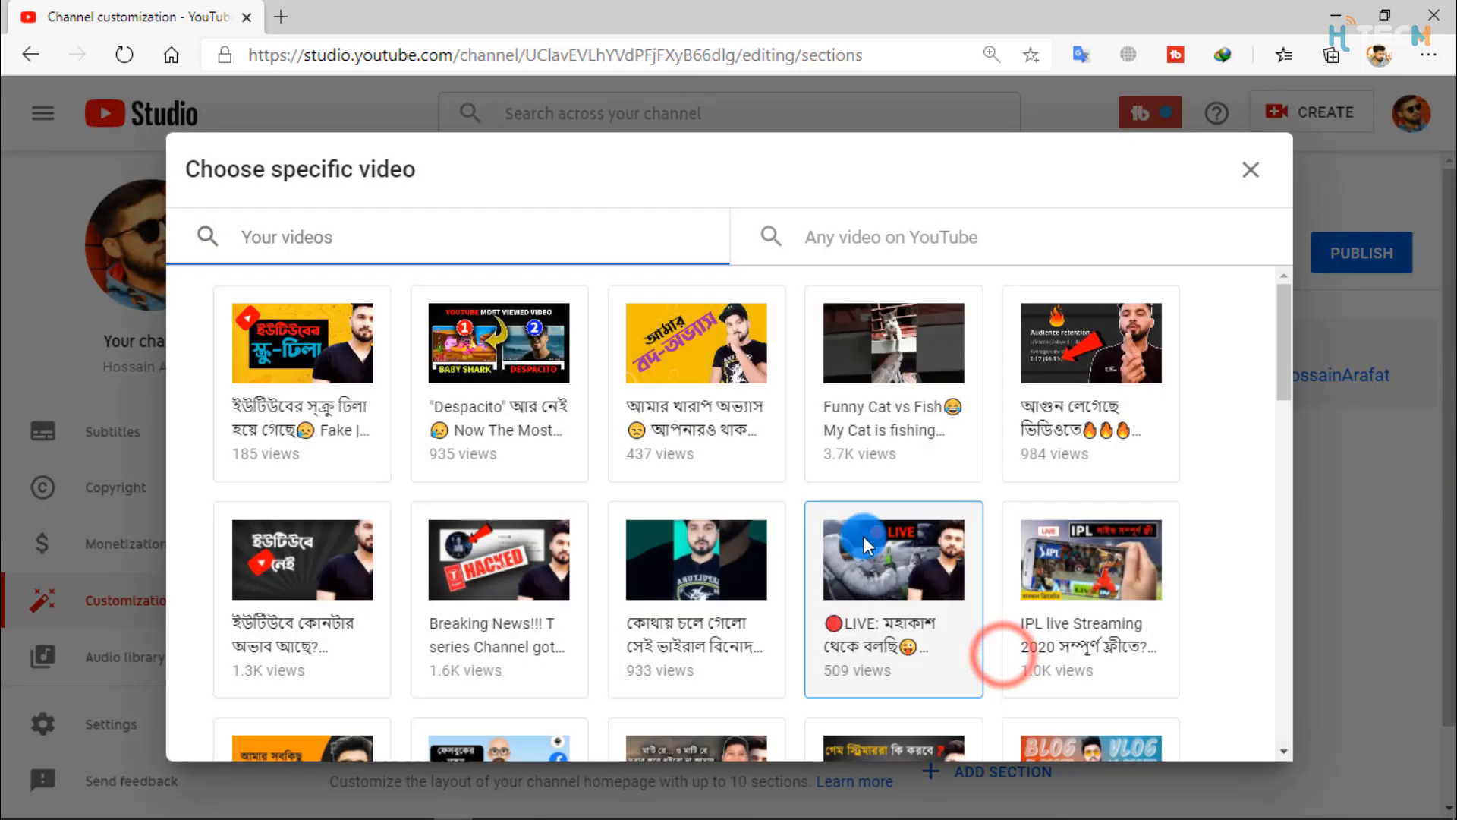
{"action": "left_click", "coordinate": [360, 556]}
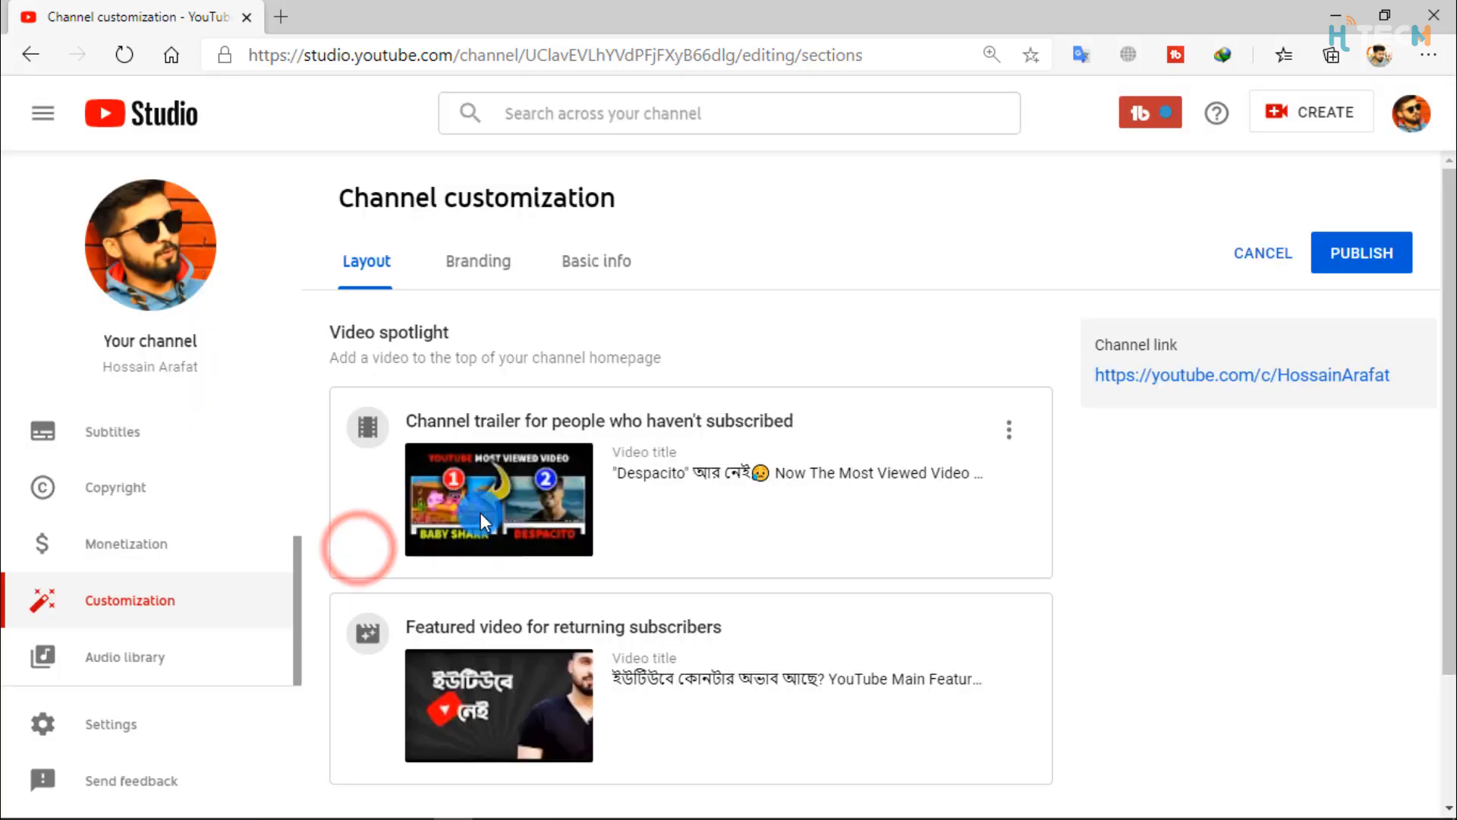
{"action": "left_click_drag", "start_coordinate": [410, 422], "coordinate": [521, 422]}
{"action": "left_click", "coordinate": [781, 335]}
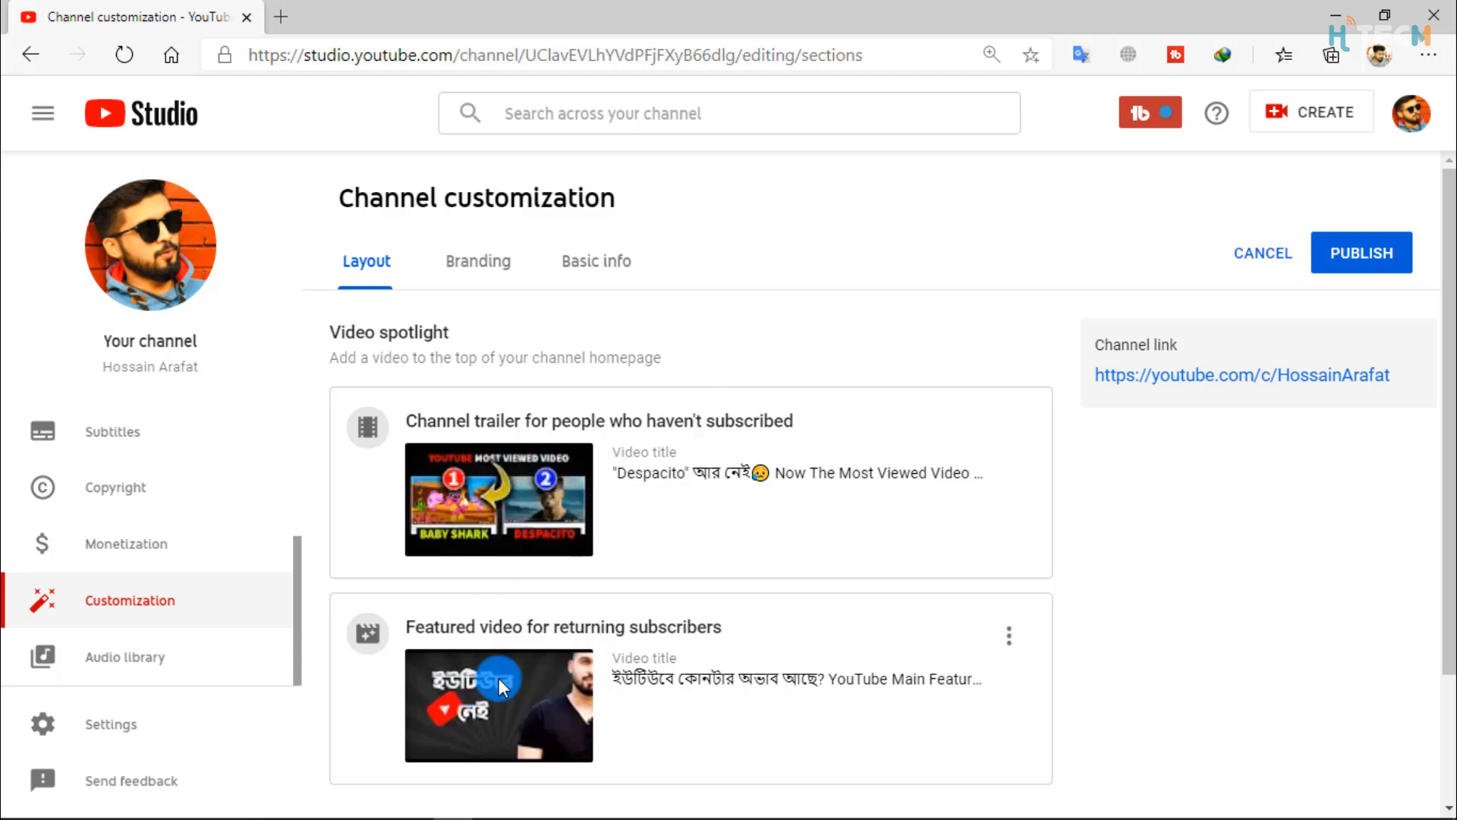
Switch to Chrome and examine the featured channel section below the trailer on the channel's home page.
{"action": "scroll", "coordinate": [668, 616], "scroll_direction": "down", "scroll_amount": 2}
{"action": "scroll", "coordinate": [664, 607], "scroll_direction": "up", "scroll_amount": 1}
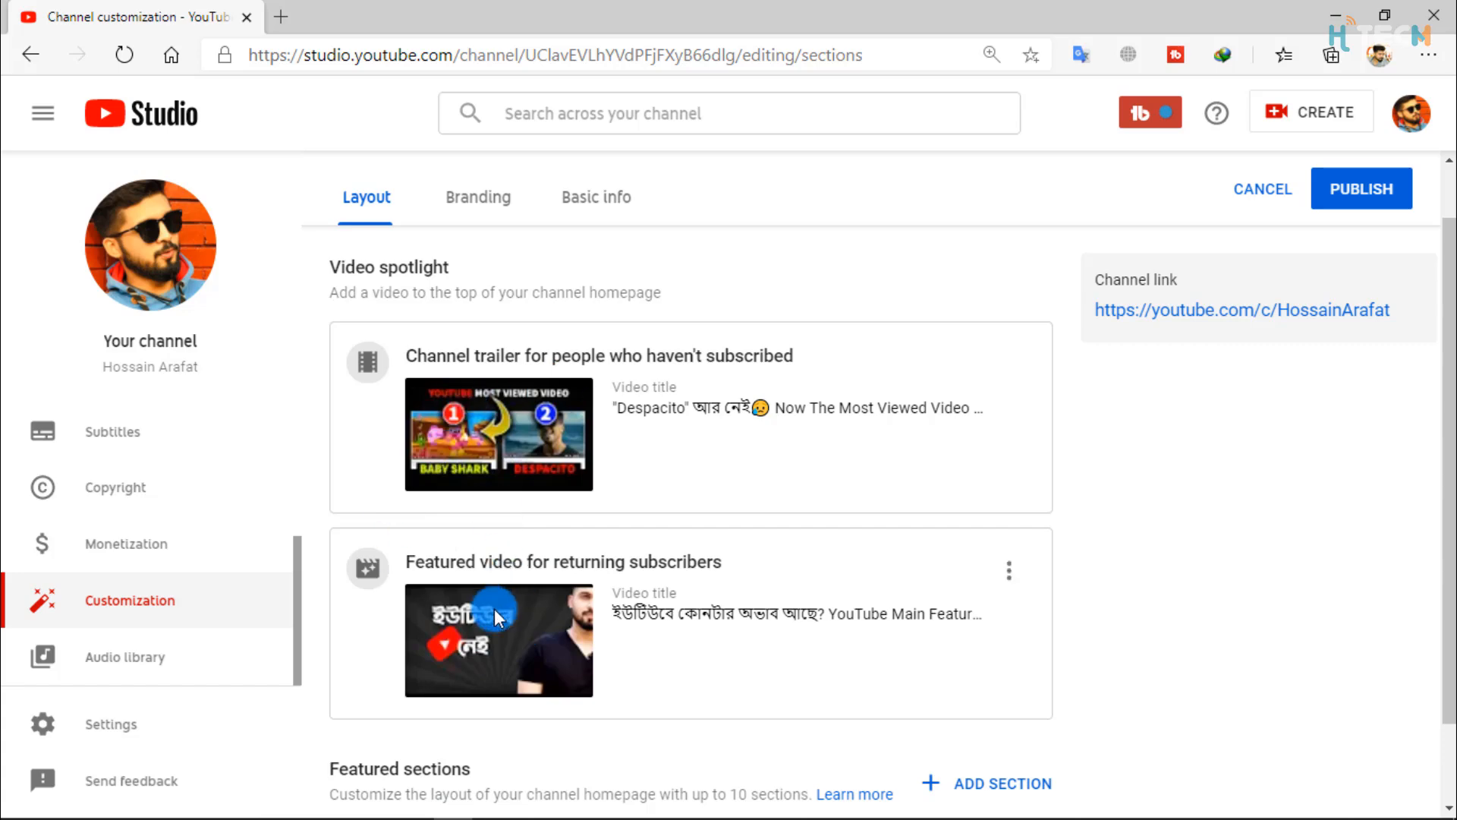
{"action": "scroll", "coordinate": [492, 604], "scroll_direction": "down", "scroll_amount": 1}
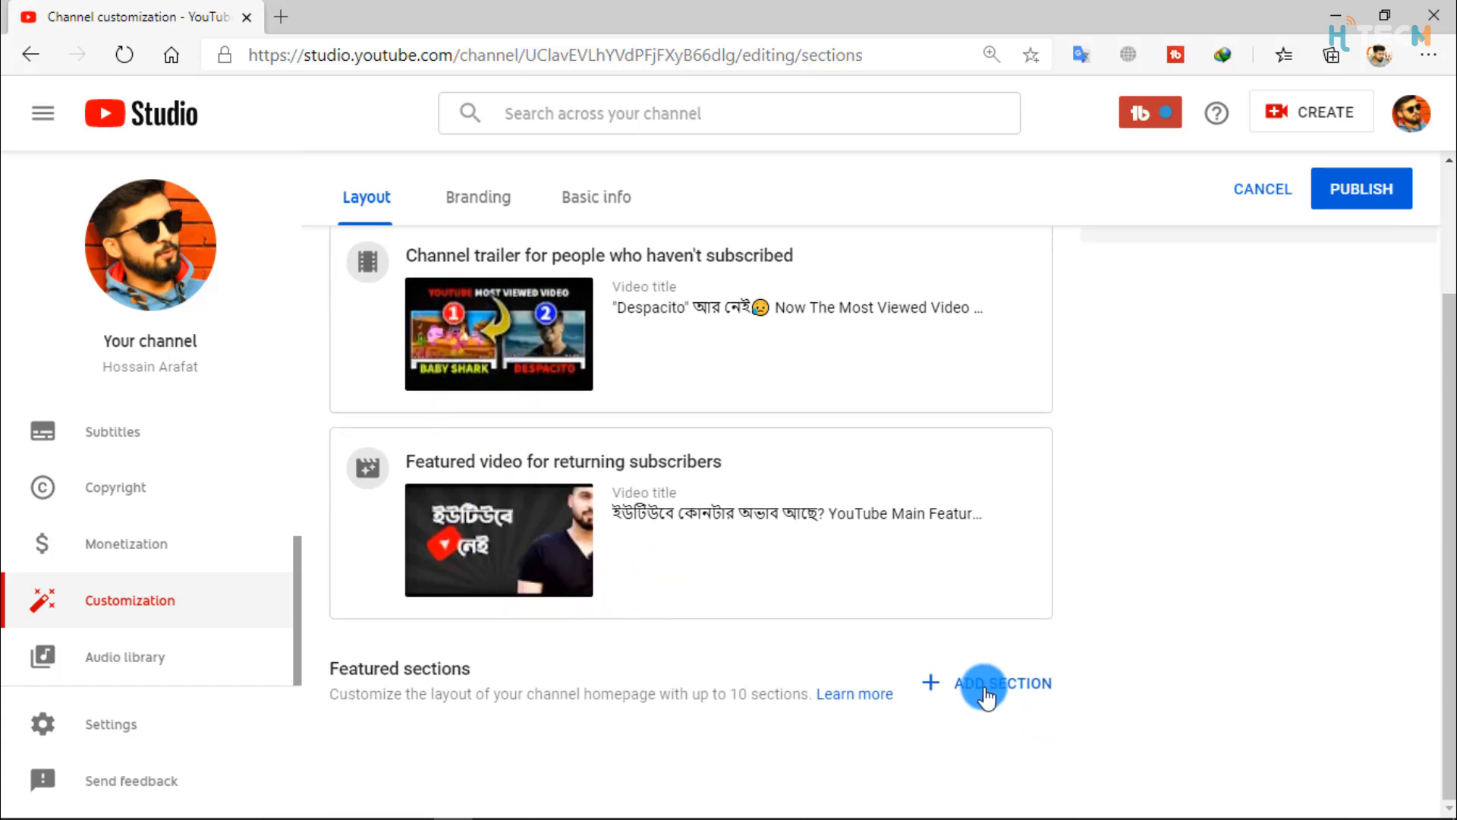
{"action": "mouse_move", "coordinate": [554, 812]}
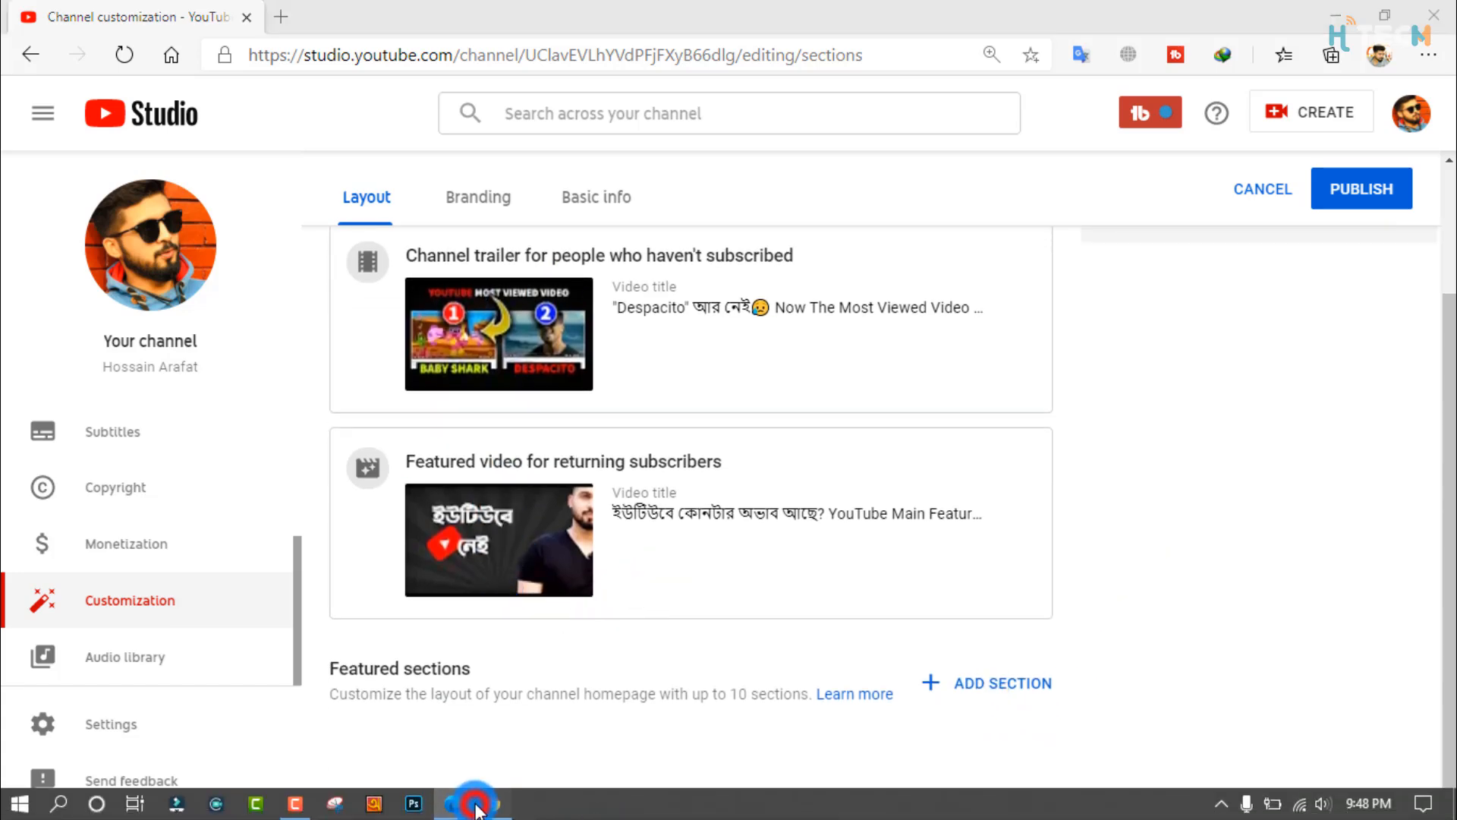
{"action": "left_click", "coordinate": [489, 810]}
{"action": "scroll", "coordinate": [535, 492], "scroll_direction": "up", "scroll_amount": 6}
{"action": "scroll", "coordinate": [589, 584], "scroll_direction": "down", "scroll_amount": 2}
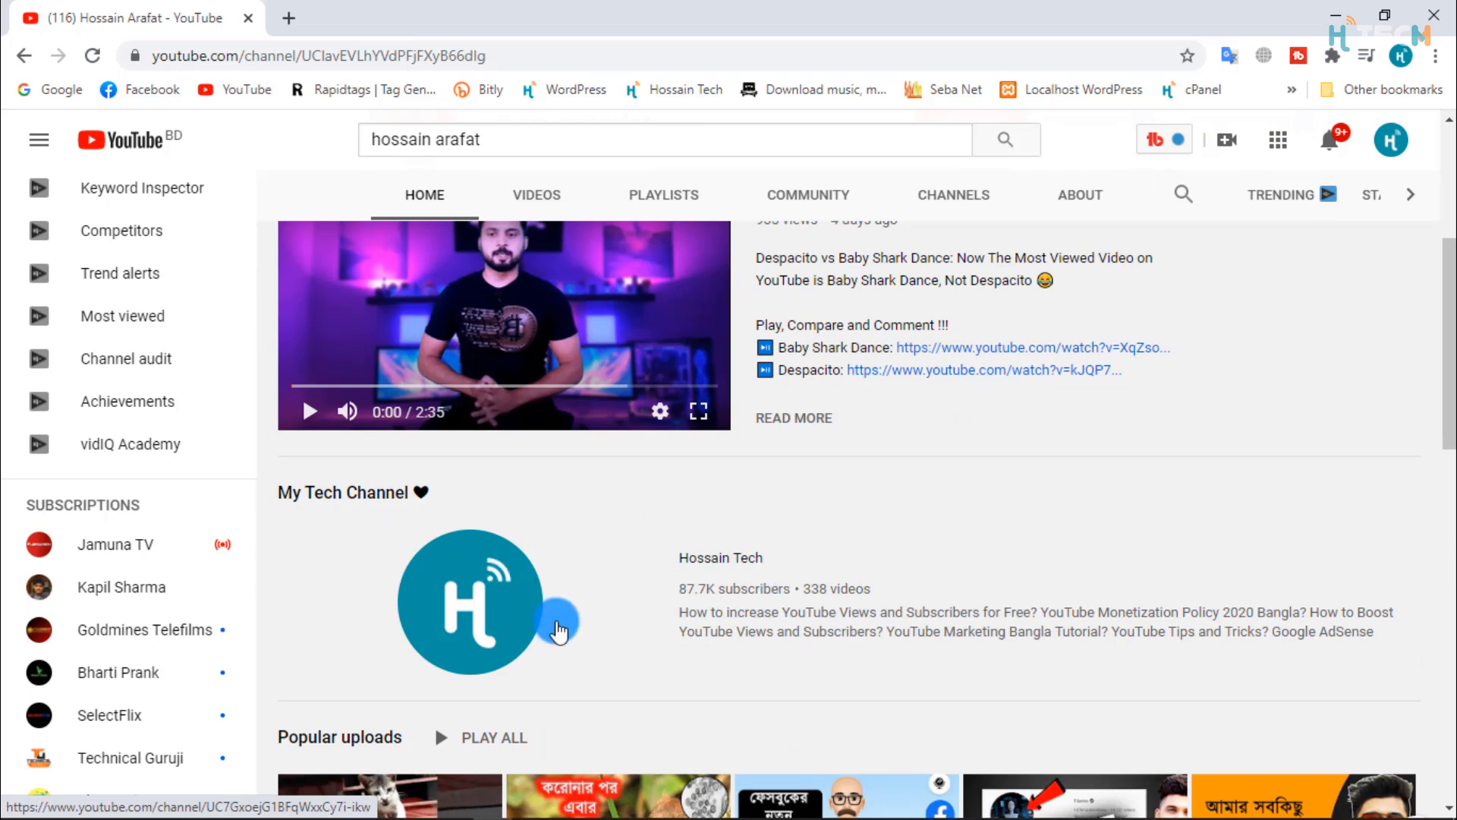
Return to YouTube Studio in Edge and start a Featured channels section titled "Tech", checking the existing section's title in Chrome.
{"action": "mouse_move", "coordinate": [565, 806]}
{"action": "left_click", "coordinate": [472, 812]}
{"action": "scroll", "coordinate": [841, 440], "scroll_direction": "up", "scroll_amount": 2}
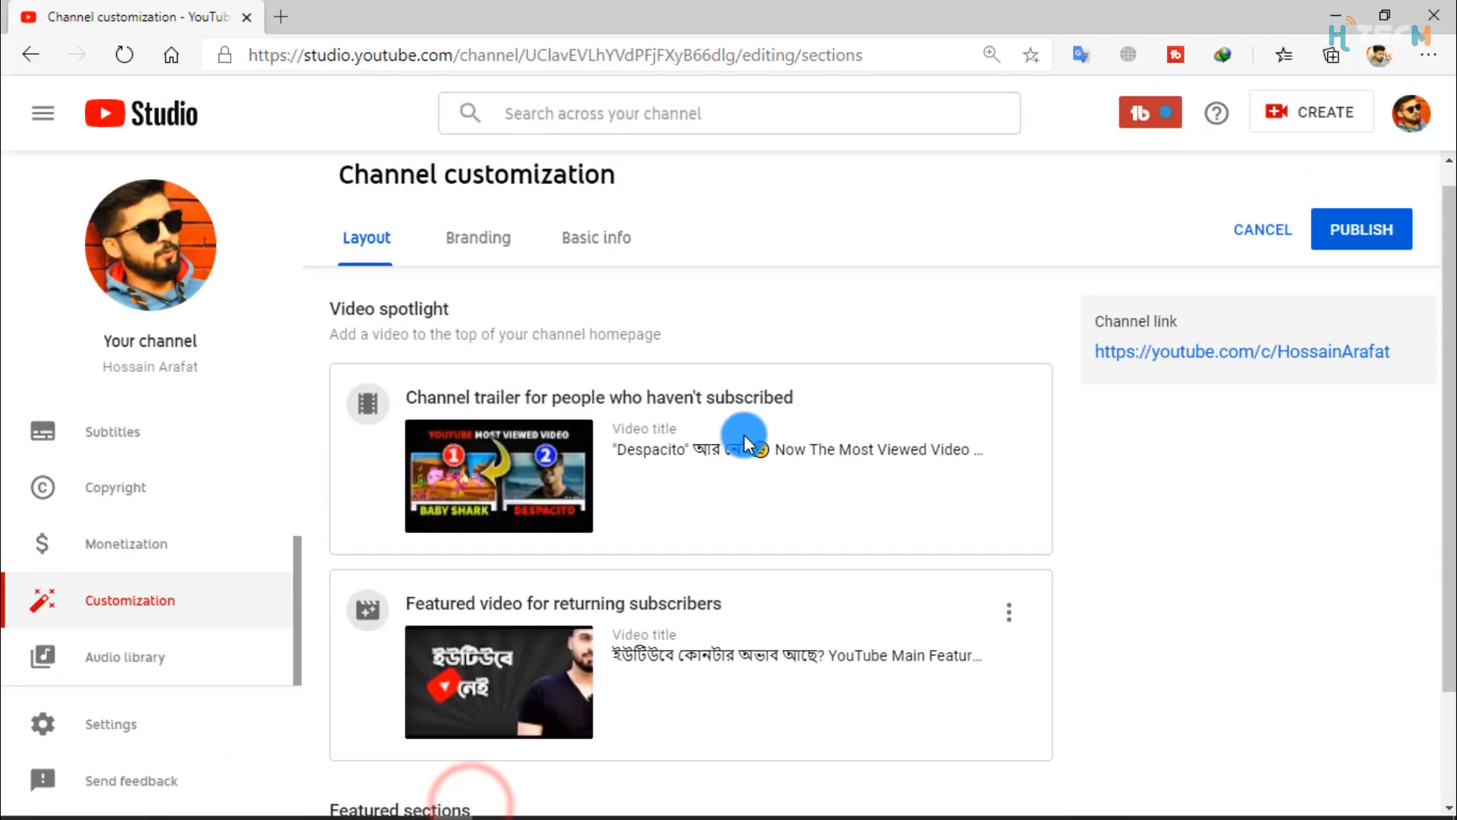
{"action": "scroll", "coordinate": [651, 512], "scroll_direction": "down", "scroll_amount": 2}
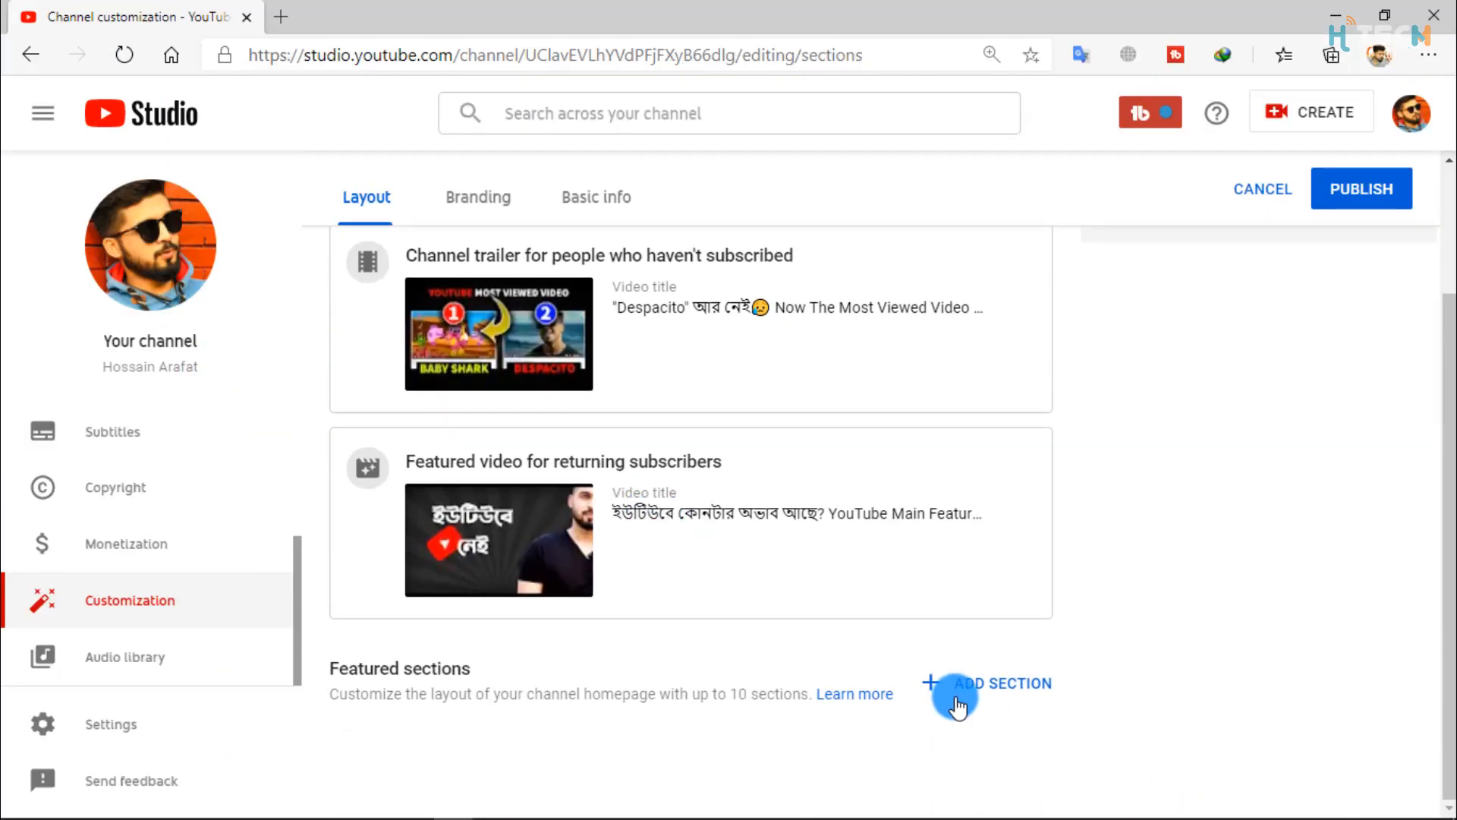
{"action": "left_click", "coordinate": [999, 687]}
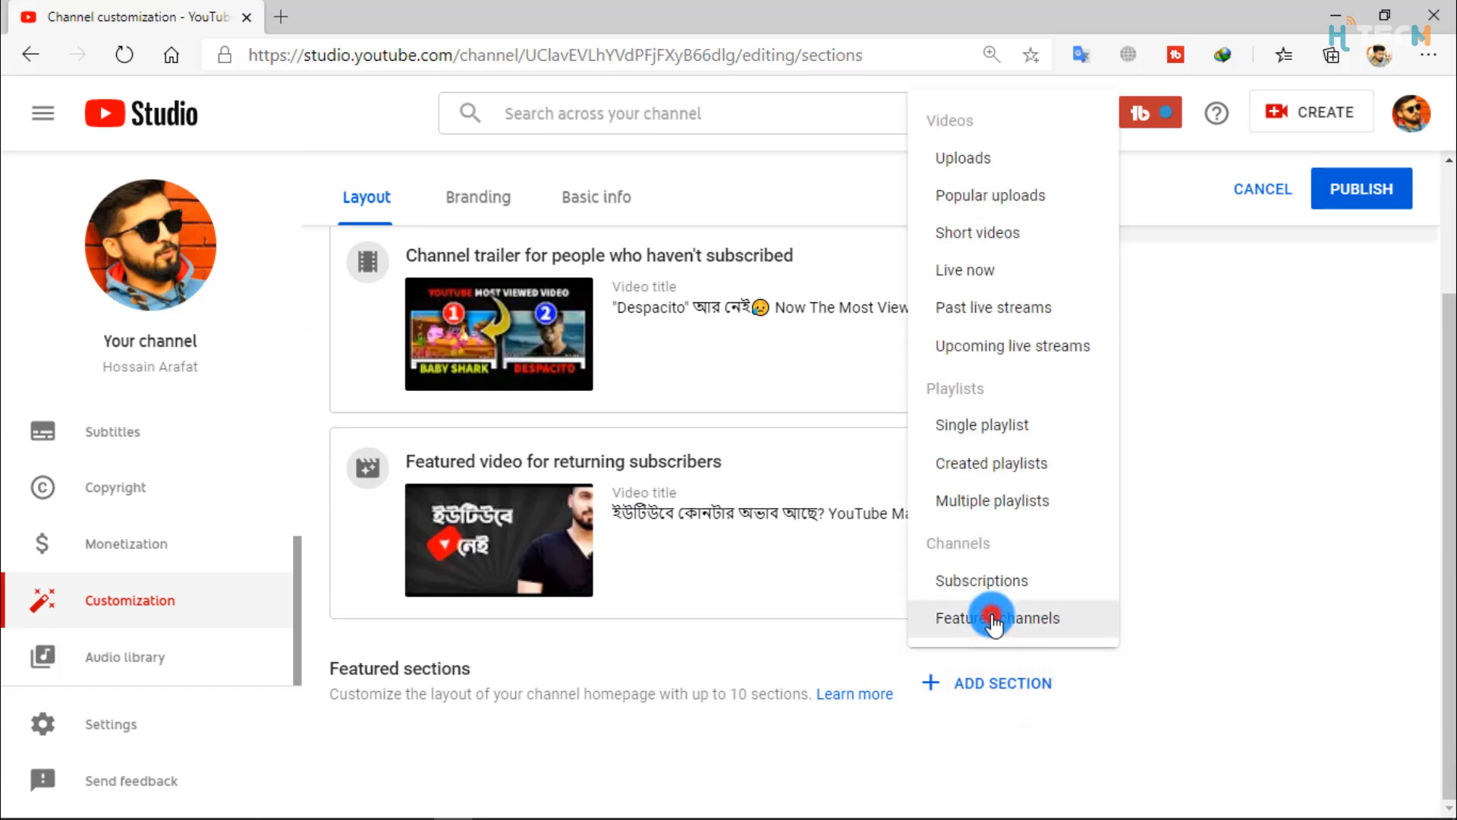
{"action": "left_click", "coordinate": [992, 612]}
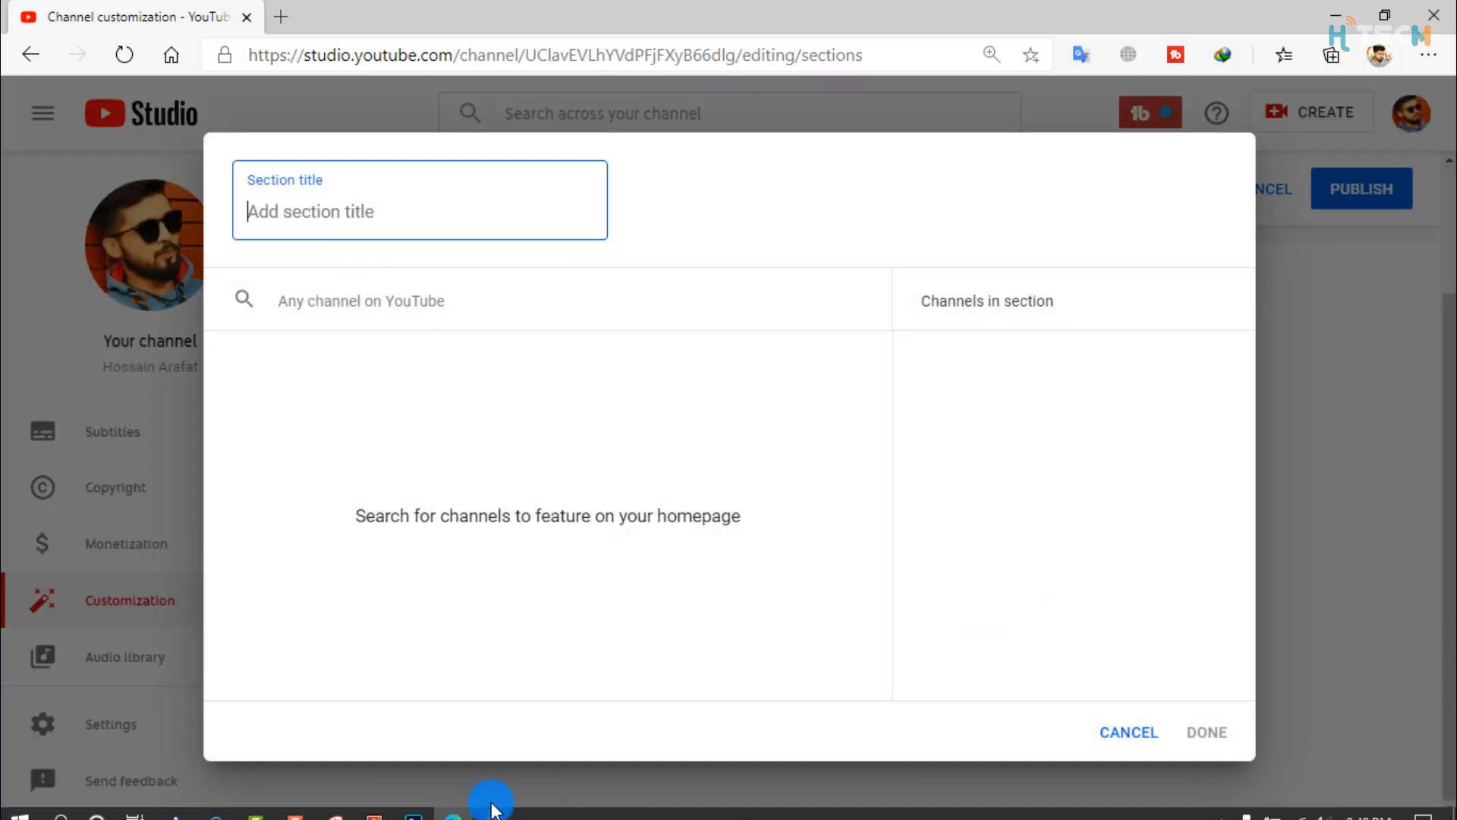
{"action": "left_click", "coordinate": [487, 806]}
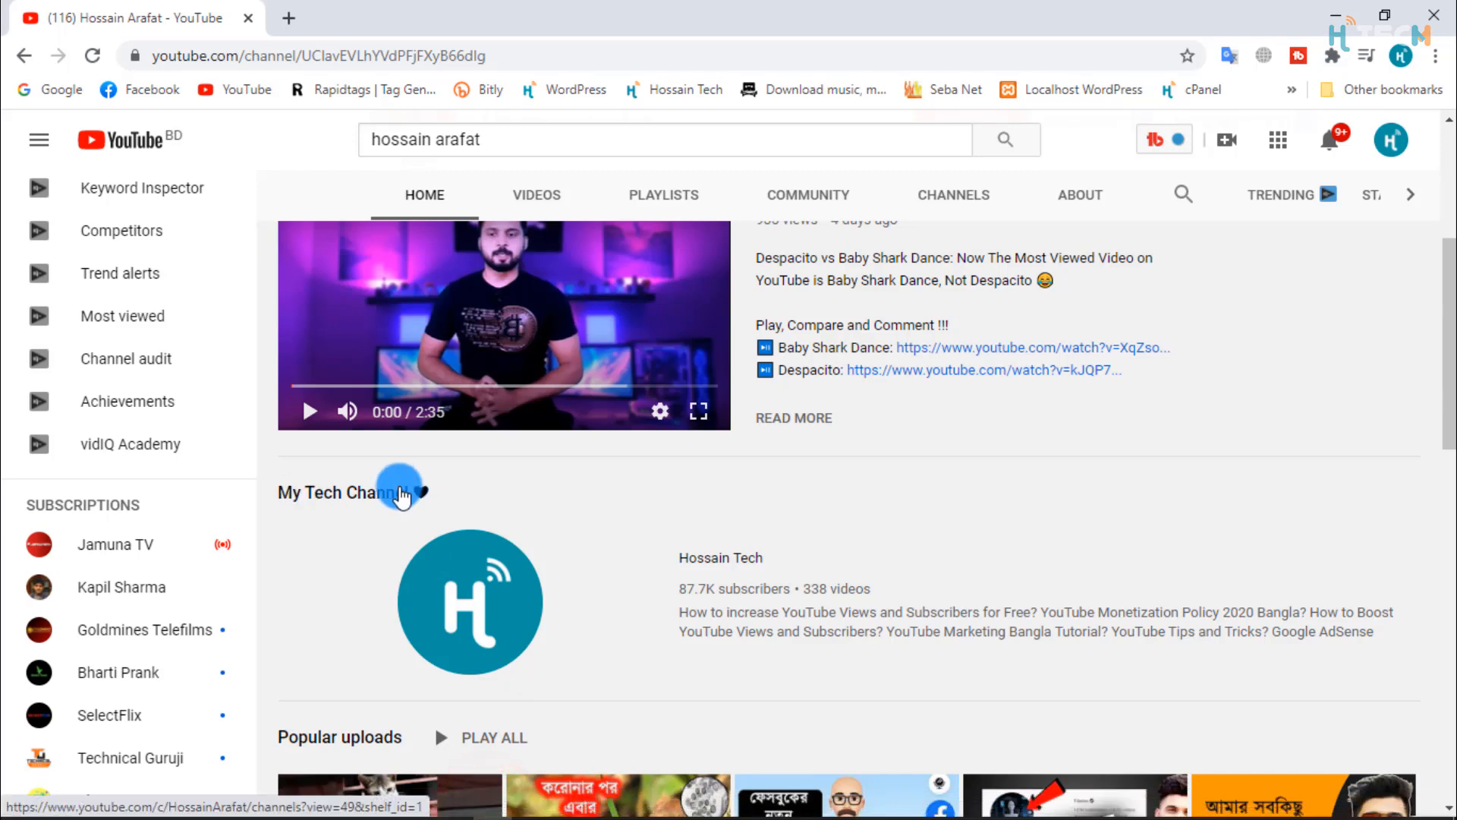
{"action": "left_click", "coordinate": [453, 804]}
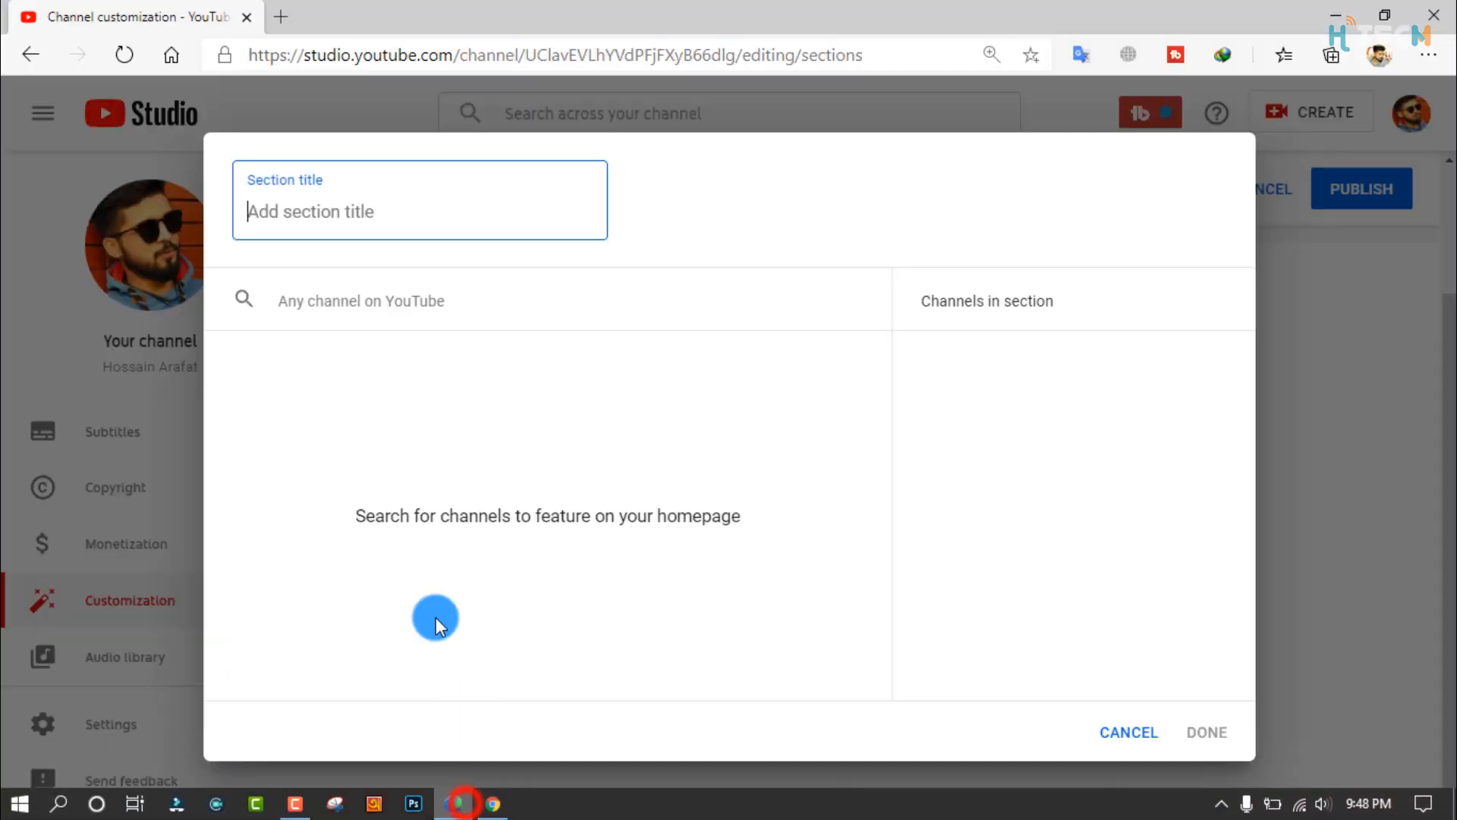
{"action": "left_click", "coordinate": [322, 222]}
{"action": "type", "text": "Tech"}
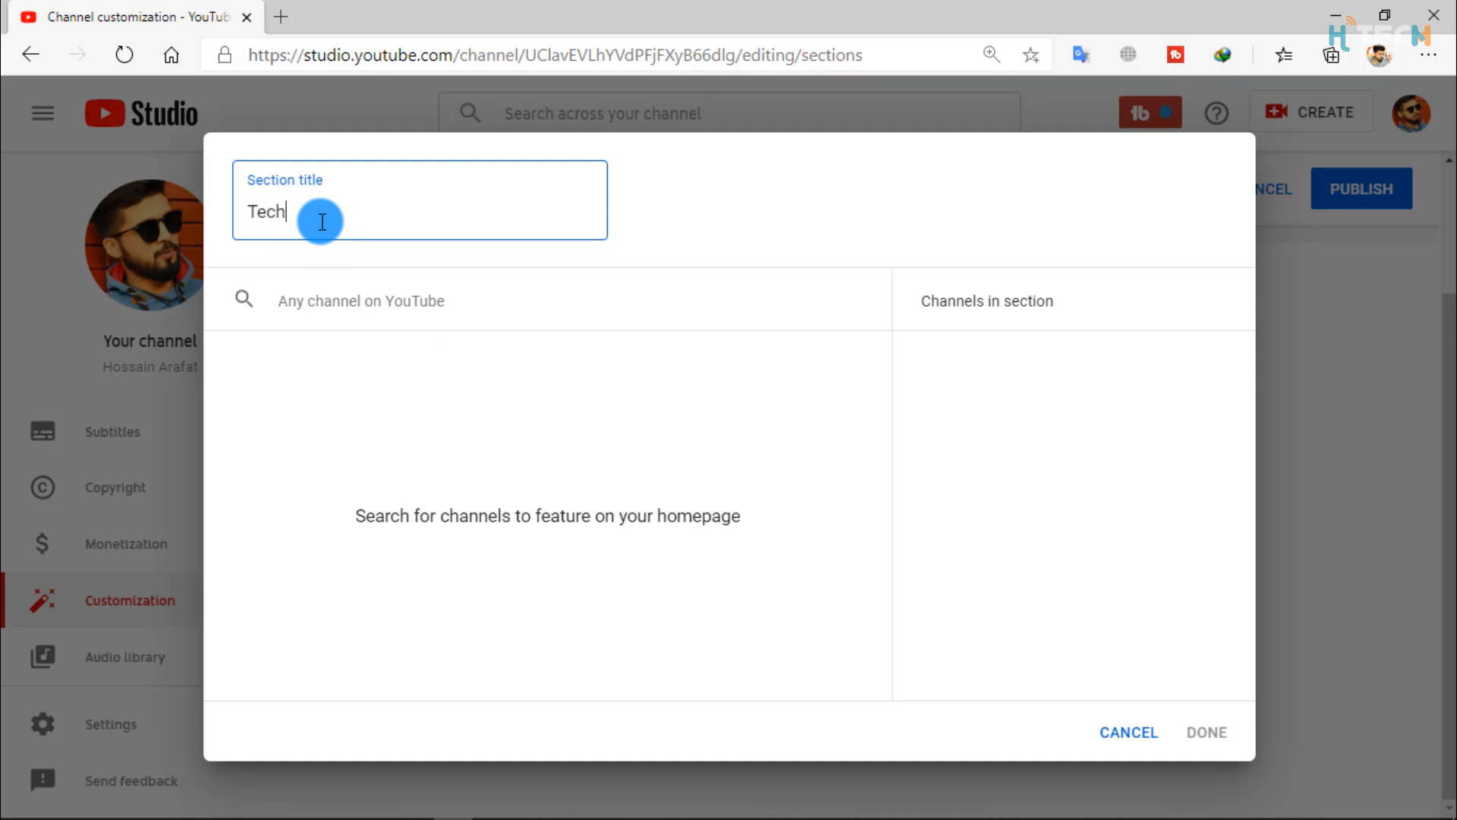
Search for "Hossain tech", add the Hossain Tech channel to the section and finish the section.
{"action": "left_click", "coordinate": [369, 304]}
{"action": "type", "text": "Ho"}
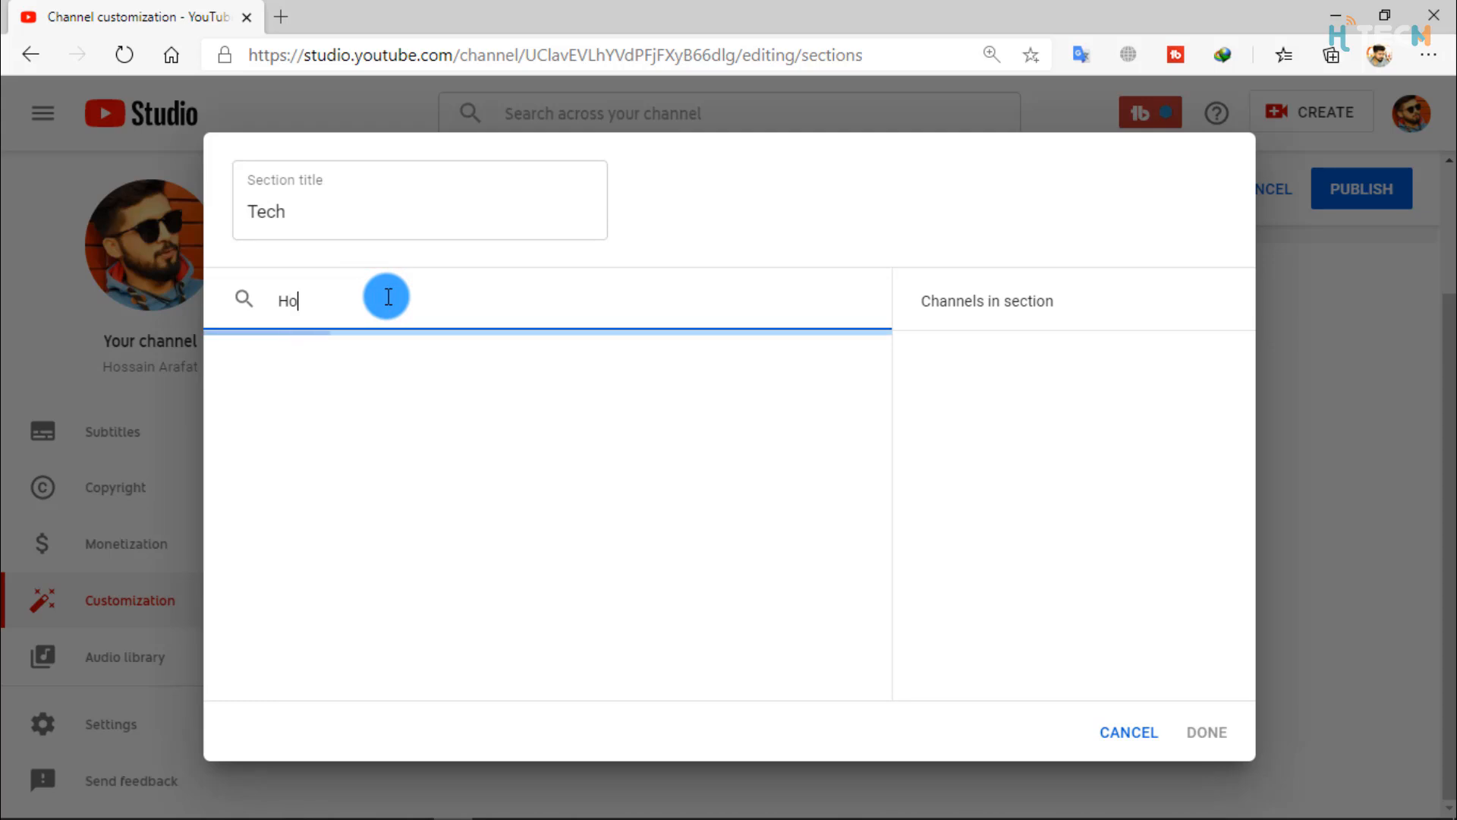
{"action": "type", "text": "ssain "}
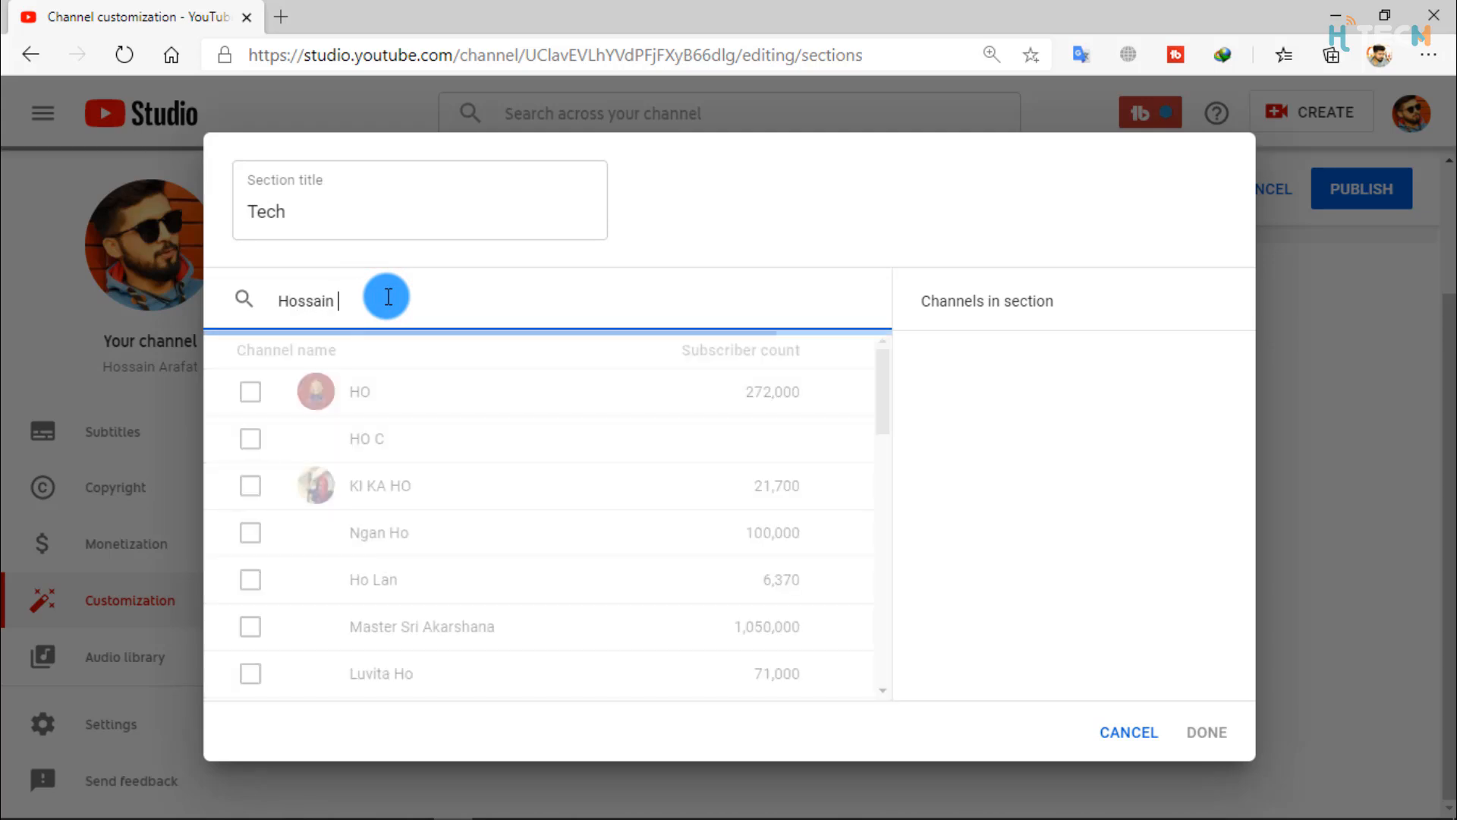
{"action": "type", "text": "tech"}
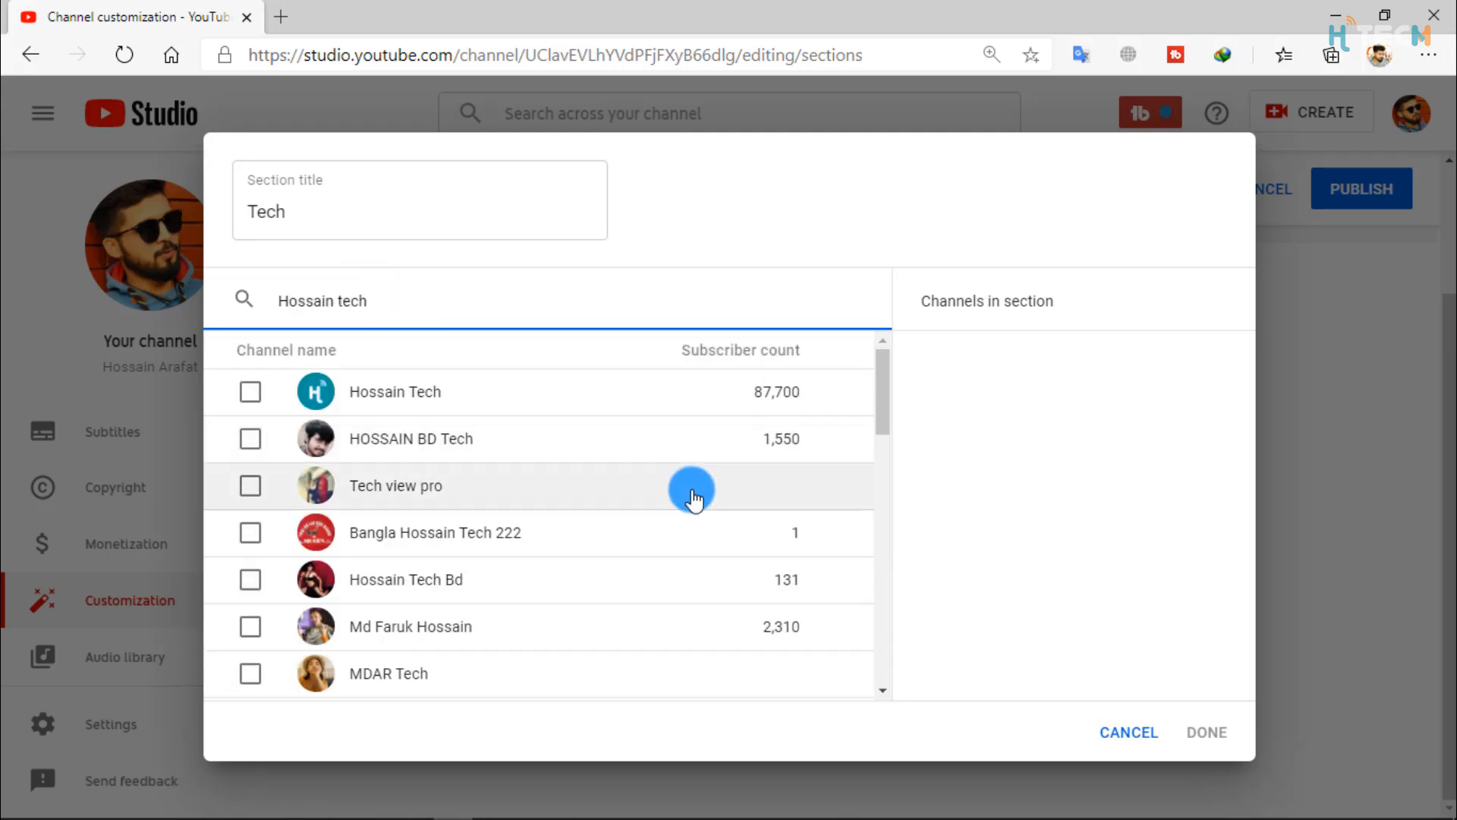
{"action": "left_click", "coordinate": [257, 394]}
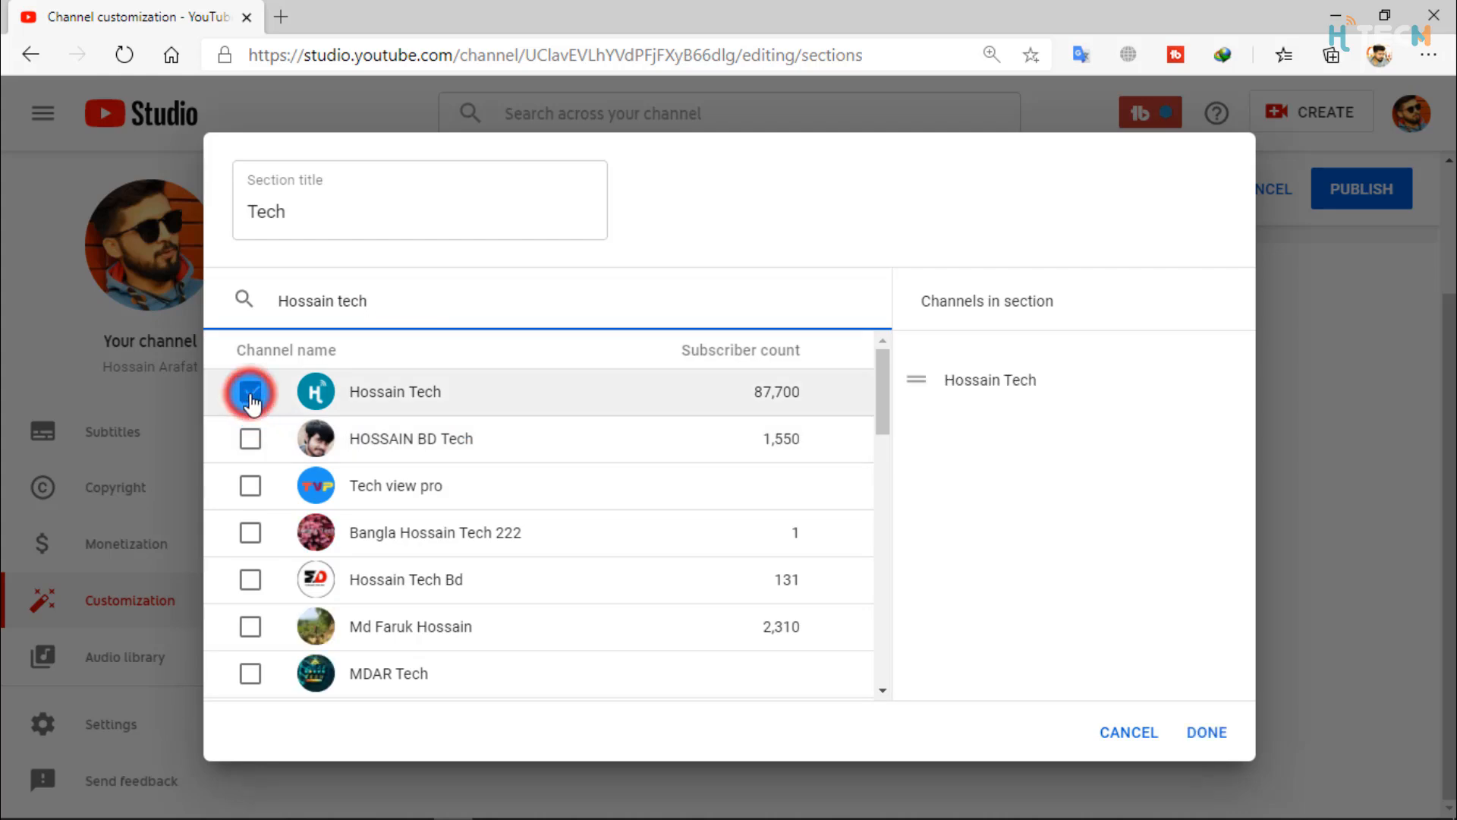
{"action": "left_click", "coordinate": [408, 305]}
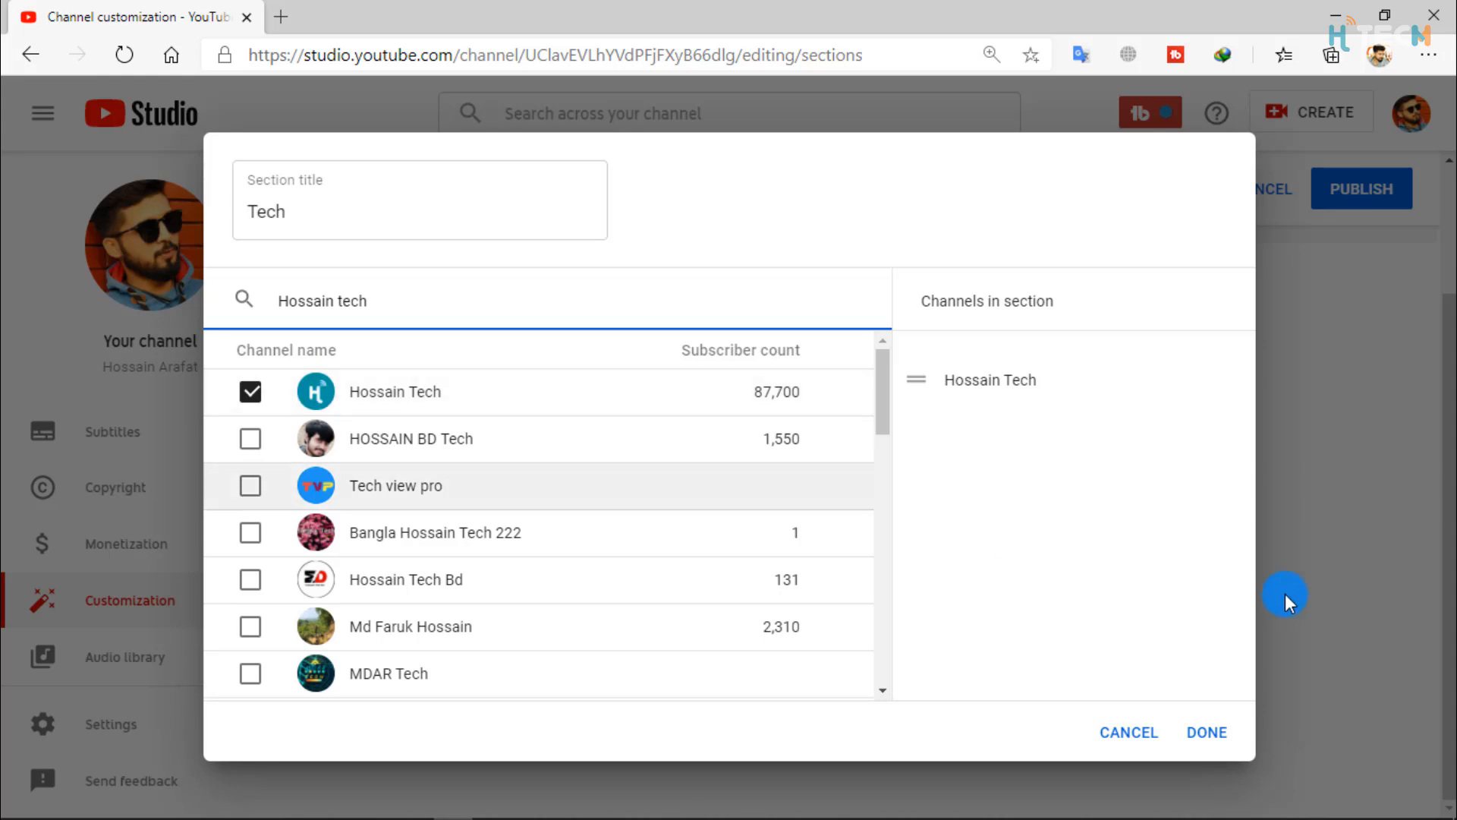
{"action": "left_click", "coordinate": [1203, 732]}
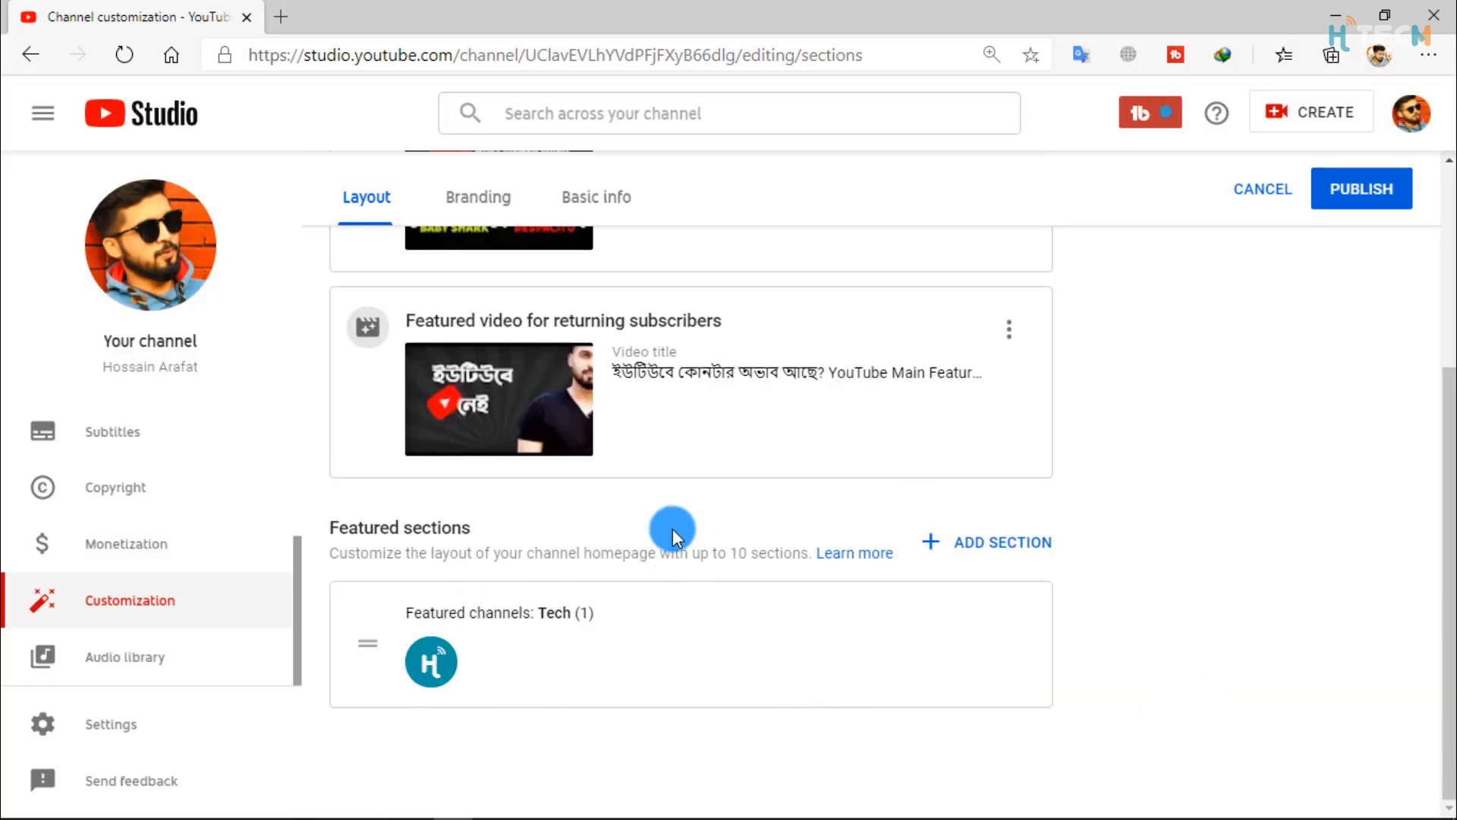
Add a Popular uploads section and an Uploads section to the featured sections.
{"action": "scroll", "coordinate": [666, 524], "scroll_direction": "up", "scroll_amount": 5}
{"action": "scroll", "coordinate": [659, 527], "scroll_direction": "down", "scroll_amount": 5}
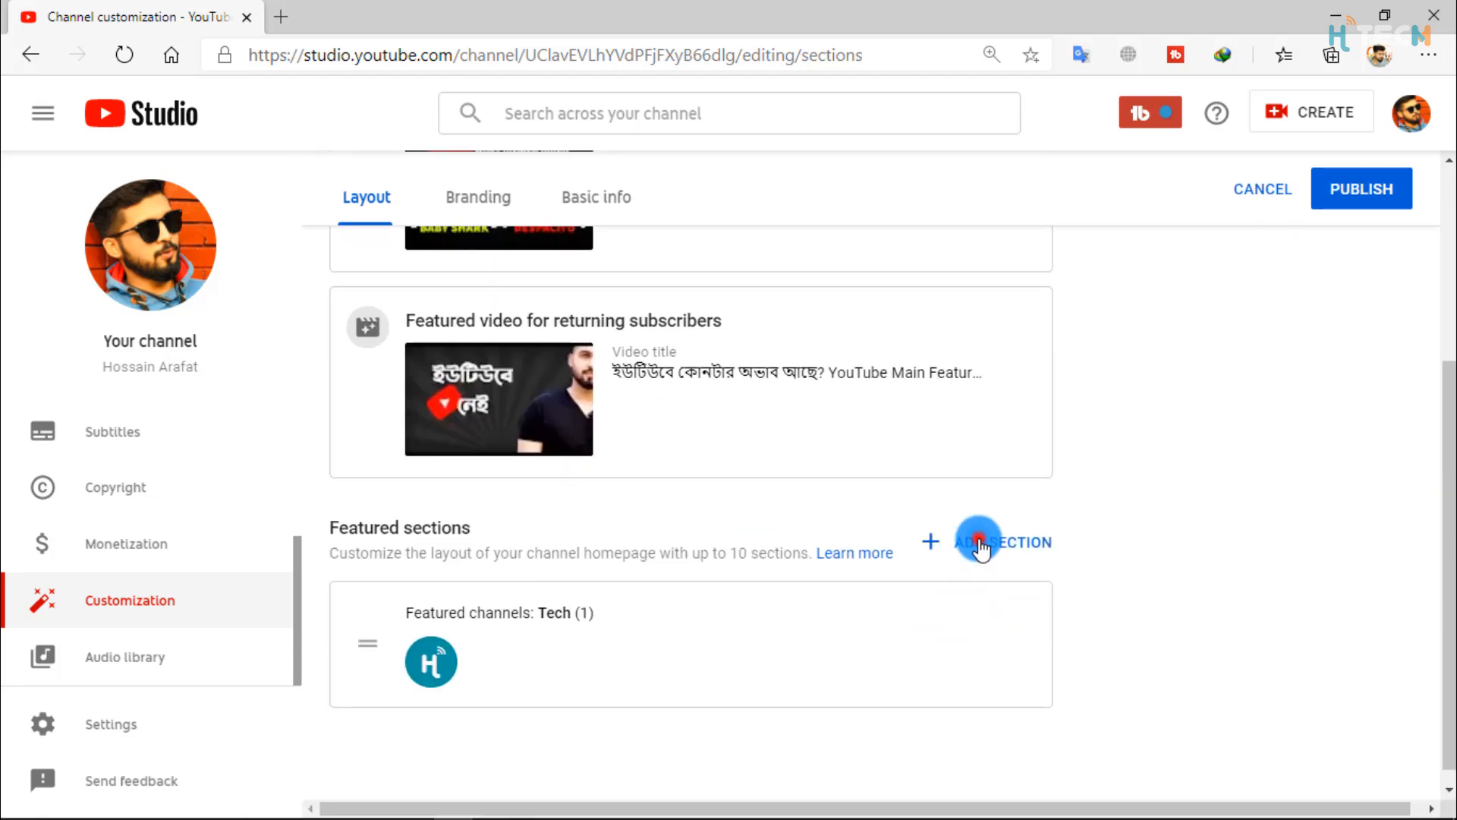
{"action": "left_click", "coordinate": [982, 540]}
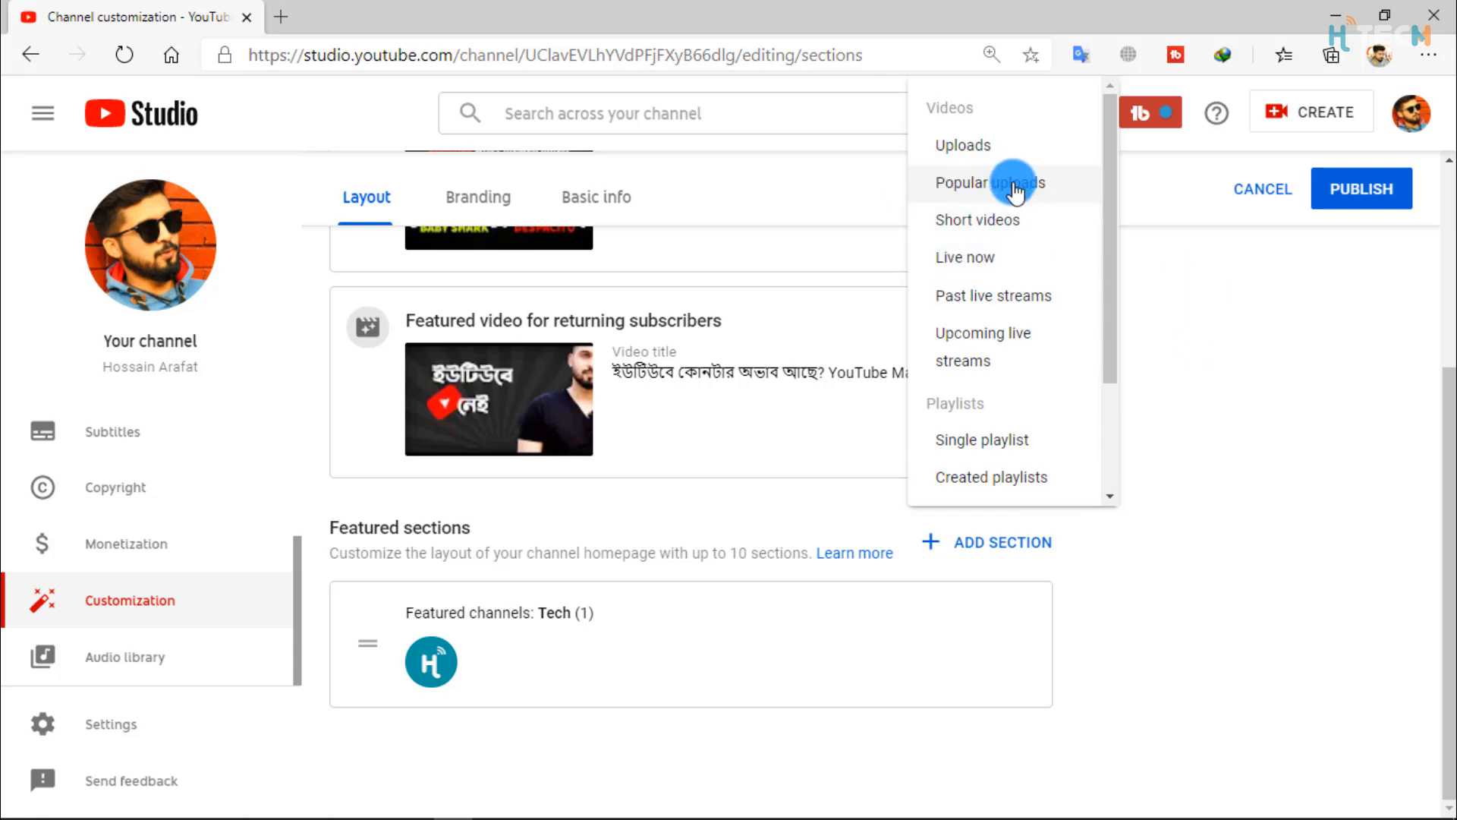
{"action": "left_click", "coordinate": [981, 183]}
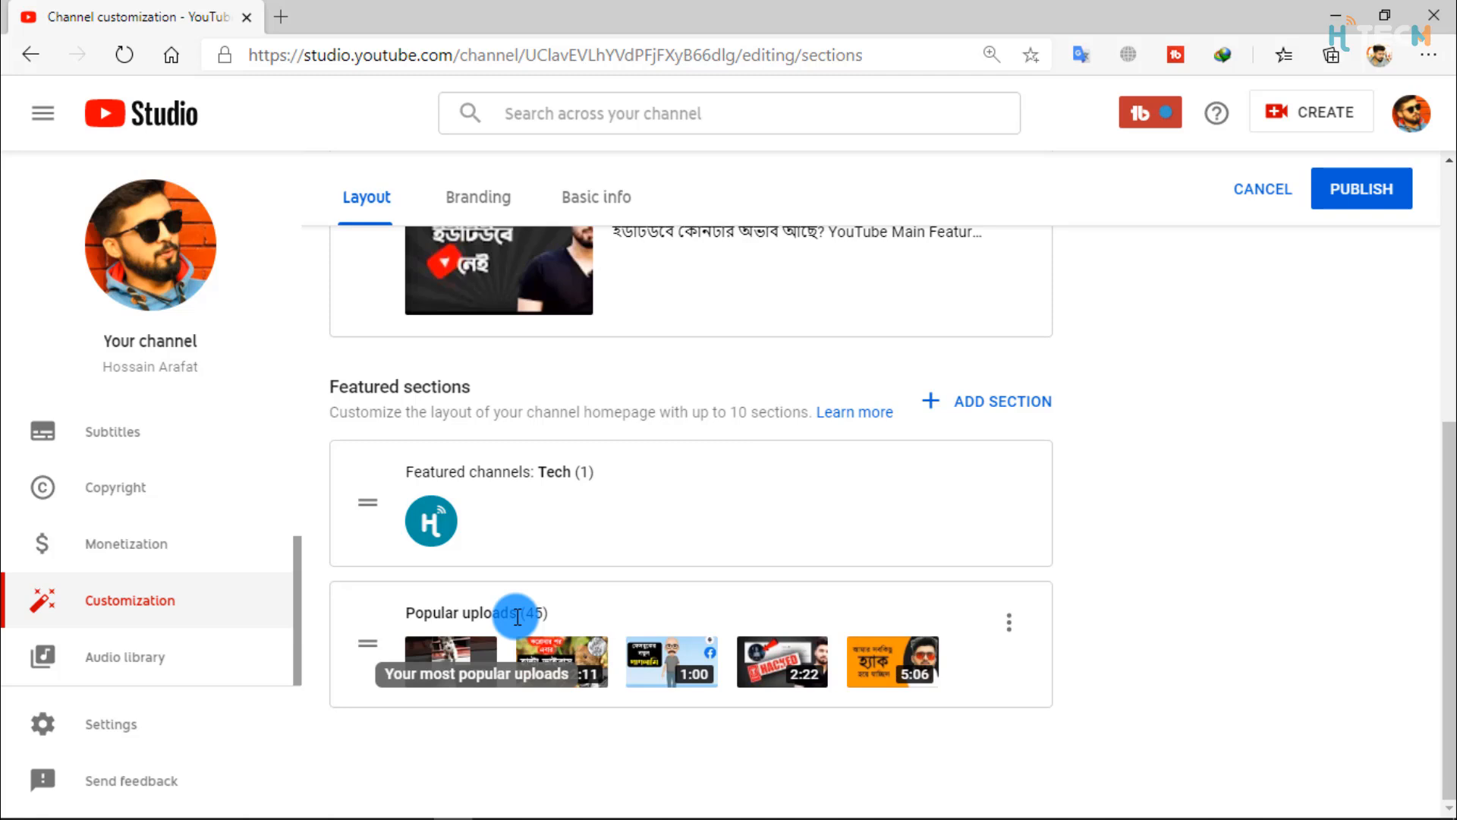
{"action": "left_click_drag", "start_coordinate": [406, 614], "coordinate": [643, 546]}
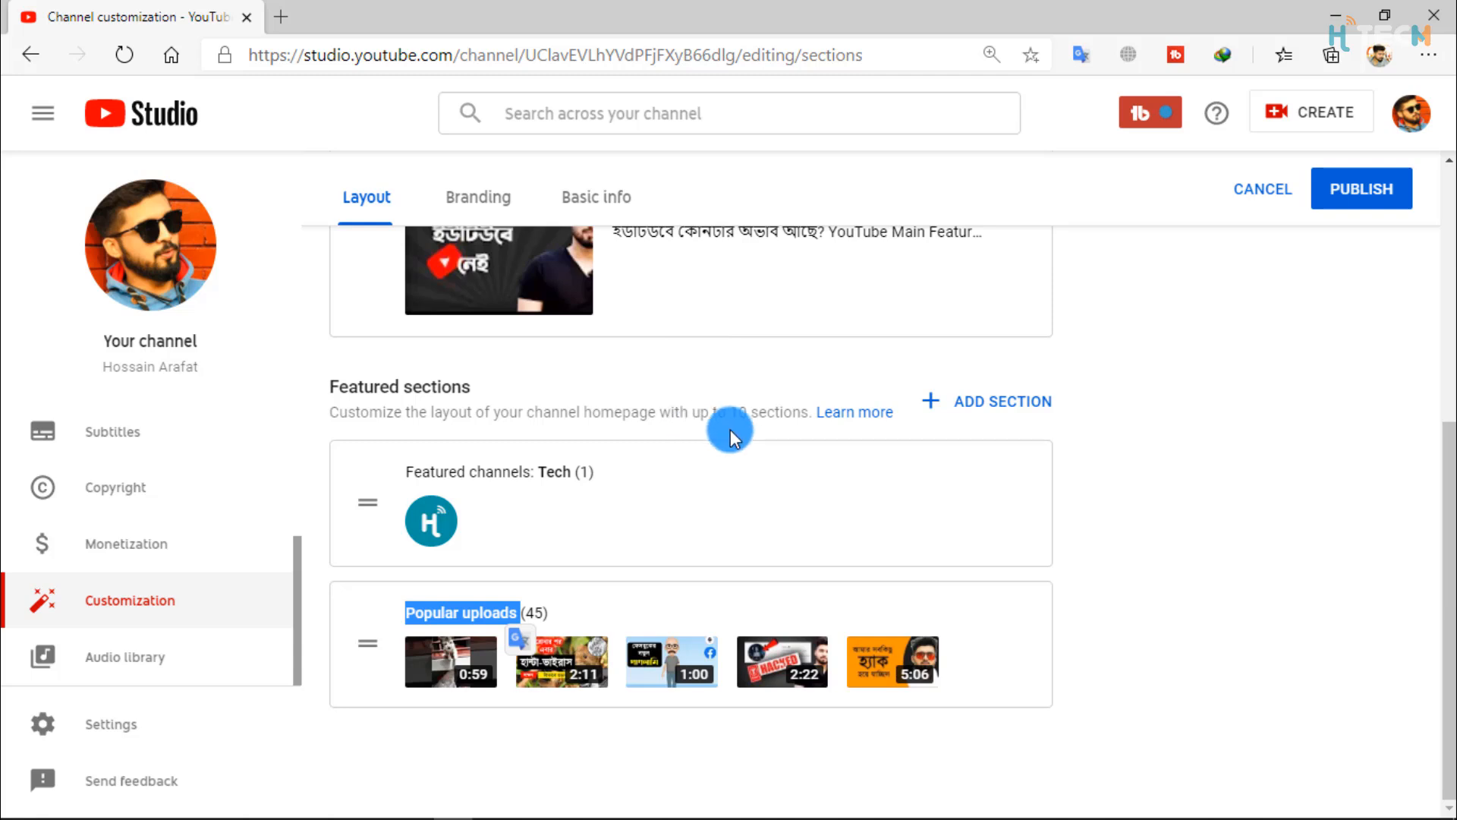
{"action": "left_click", "coordinate": [813, 374]}
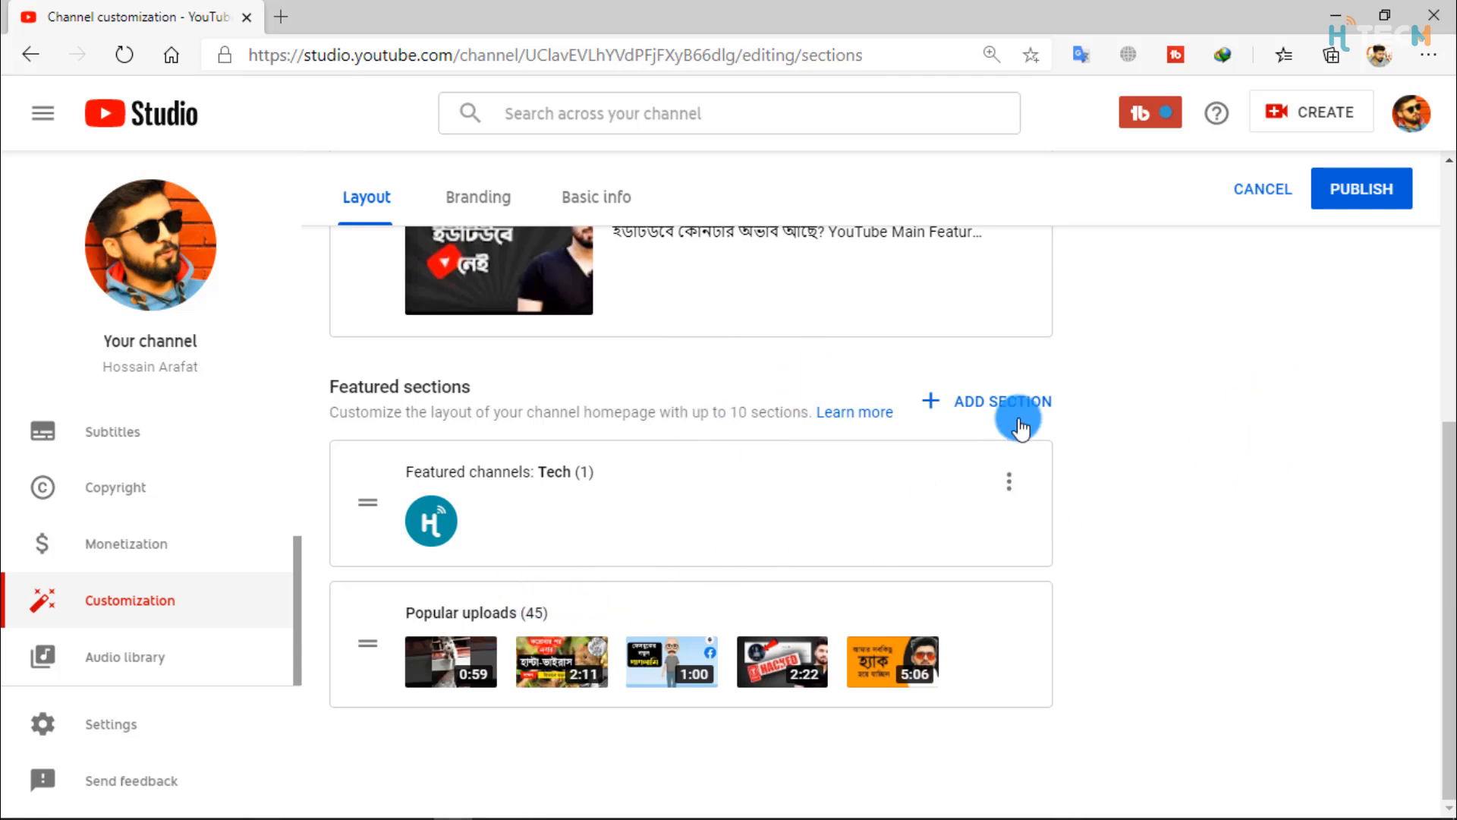
{"action": "left_click", "coordinate": [1028, 399]}
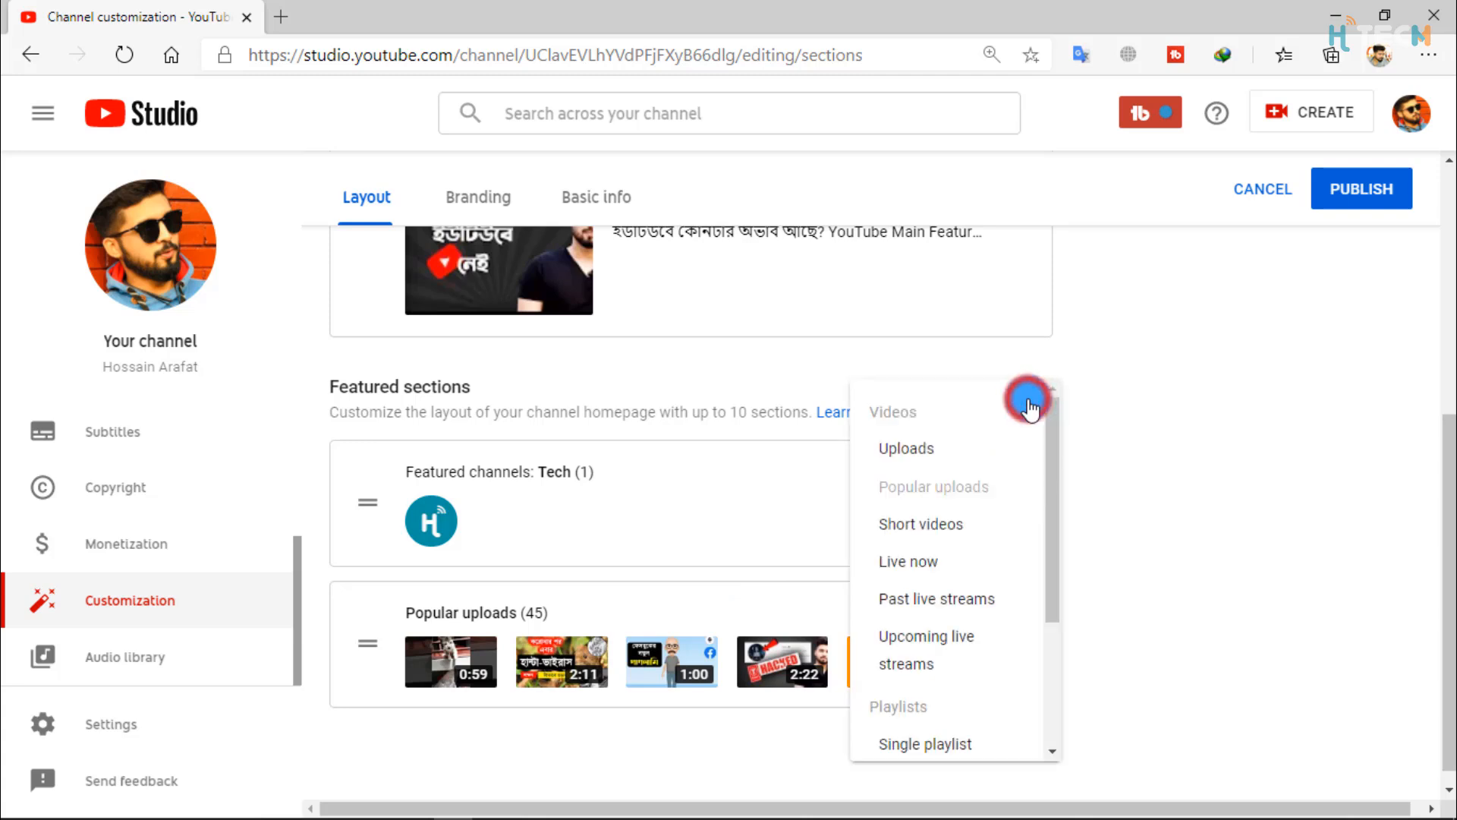
{"action": "left_click", "coordinate": [934, 450]}
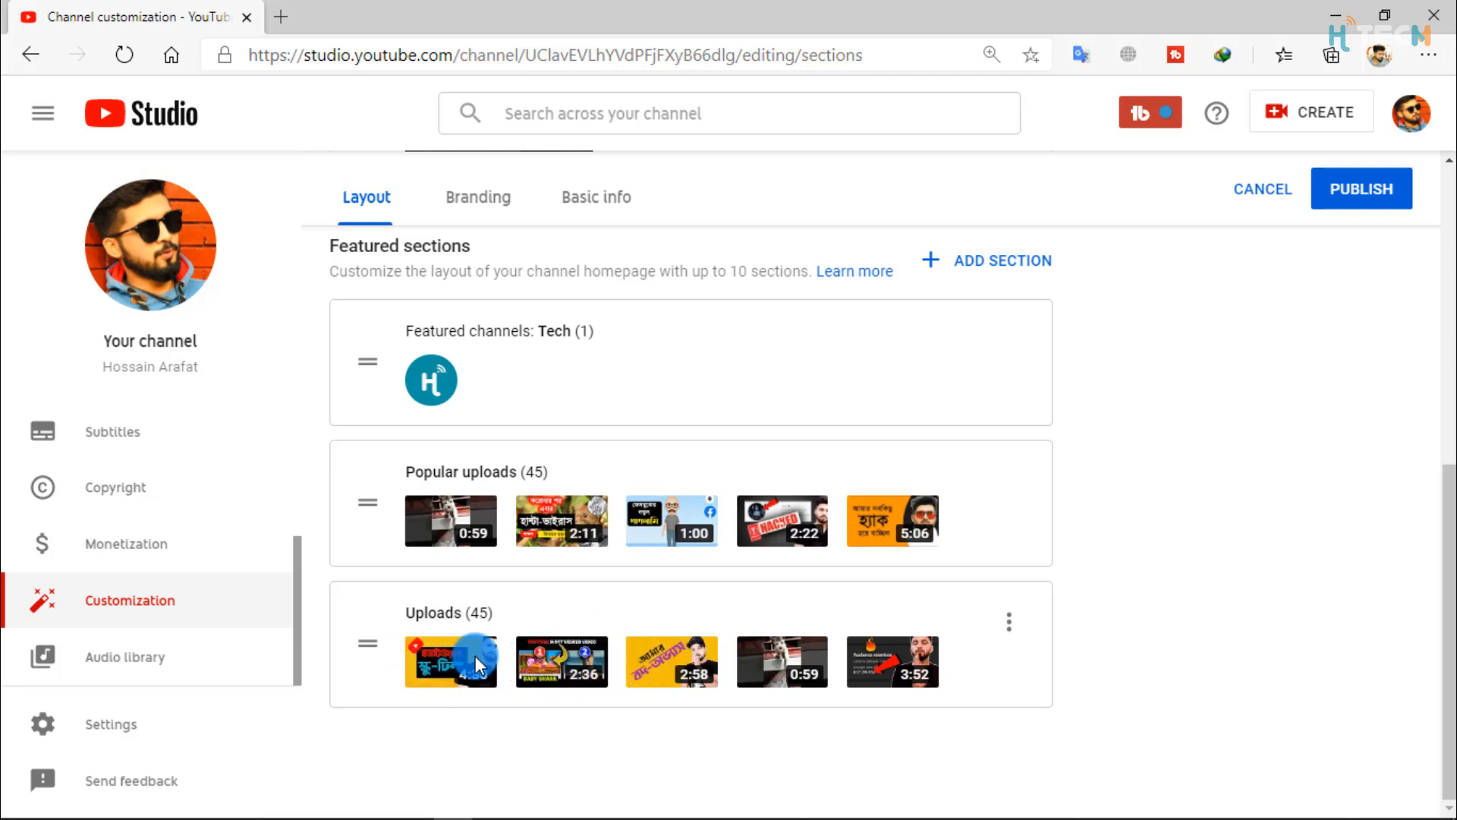
Add a Single playlist section featuring the channel's own "Hossain Tech Vlogs" playlist.
{"action": "left_click", "coordinate": [1012, 260]}
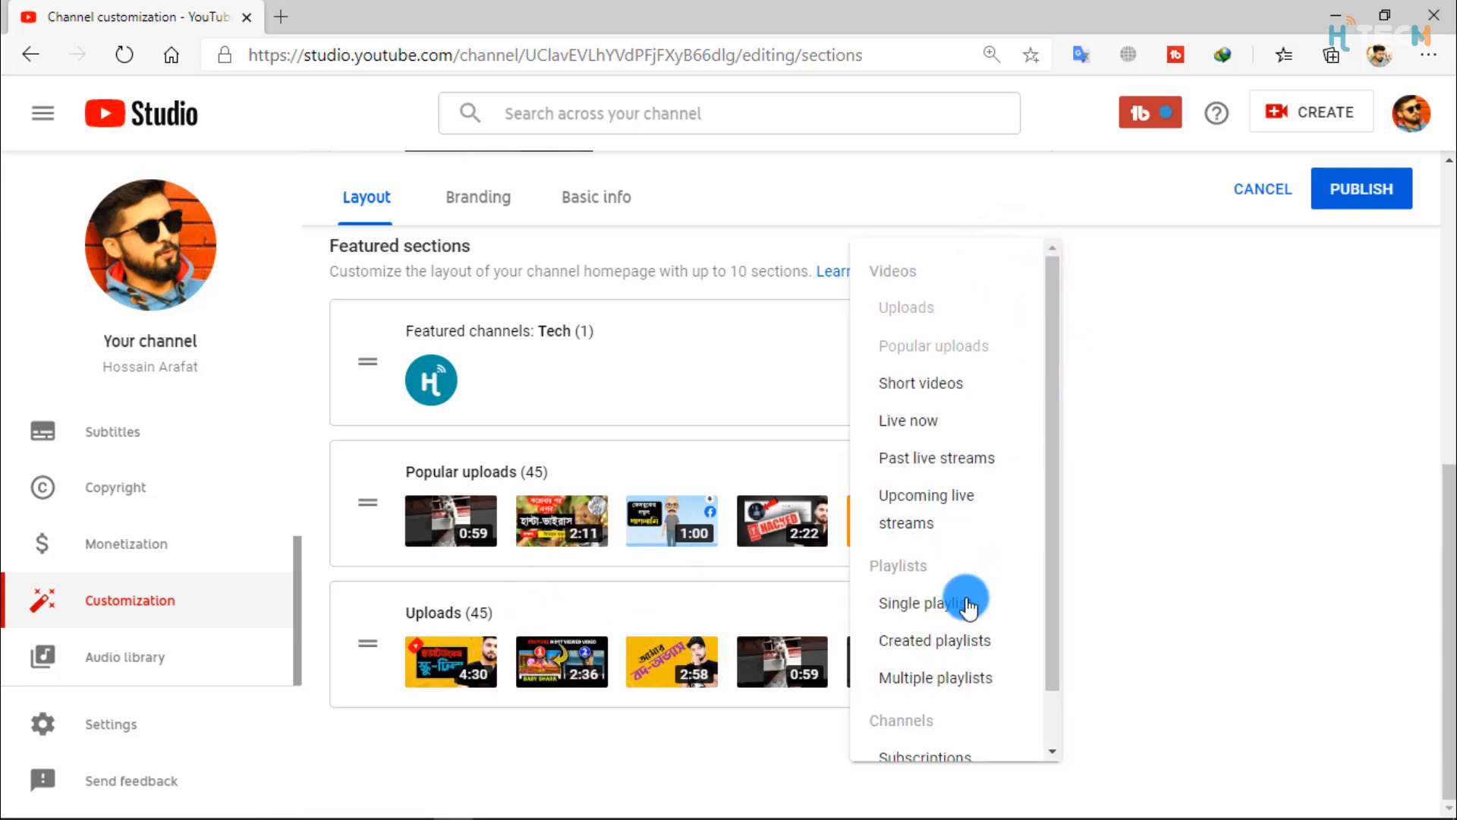
{"action": "left_click", "coordinate": [938, 615]}
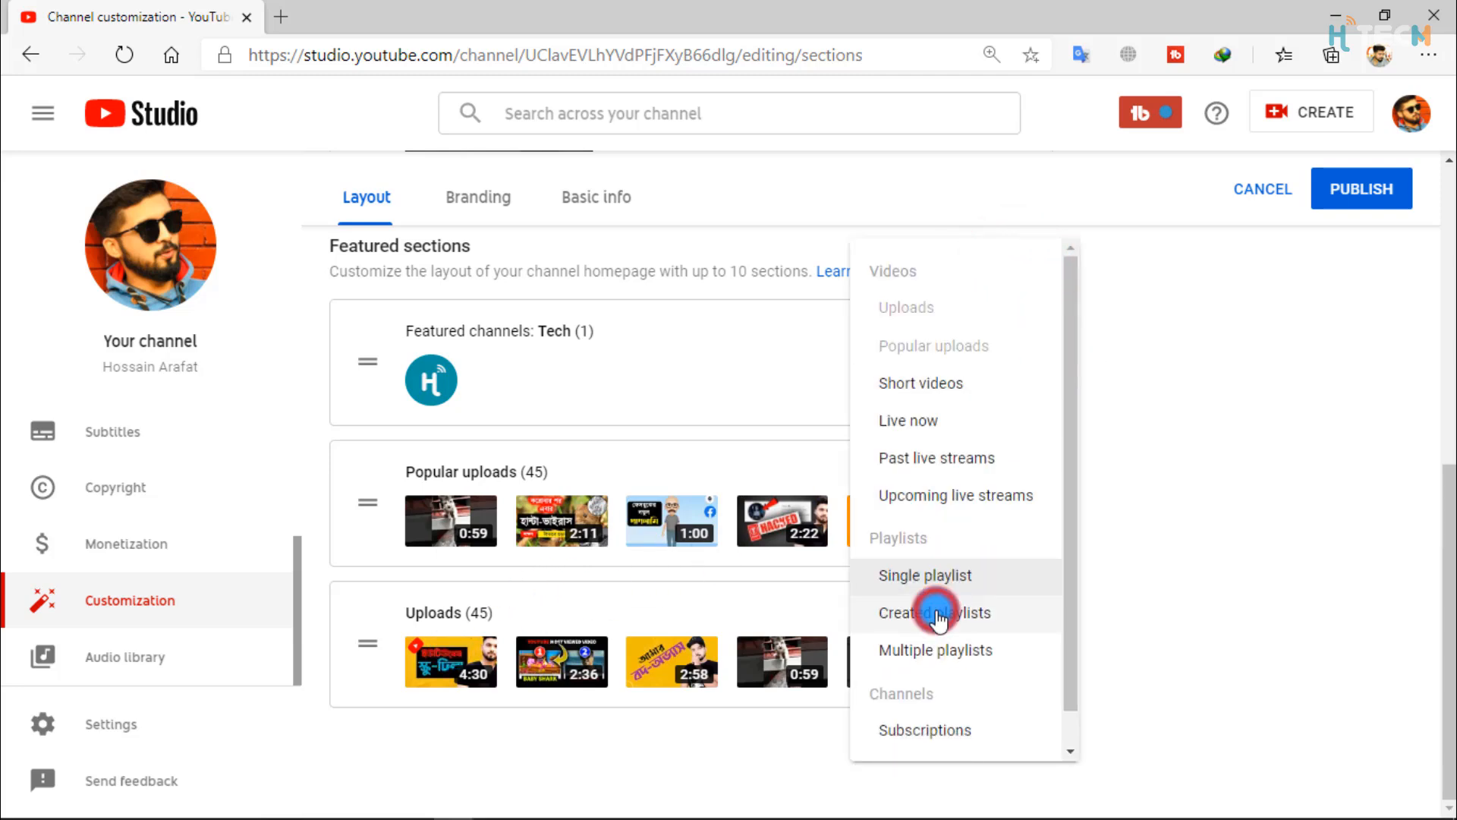
{"action": "left_click", "coordinate": [944, 575]}
{"action": "left_click", "coordinate": [624, 437]}
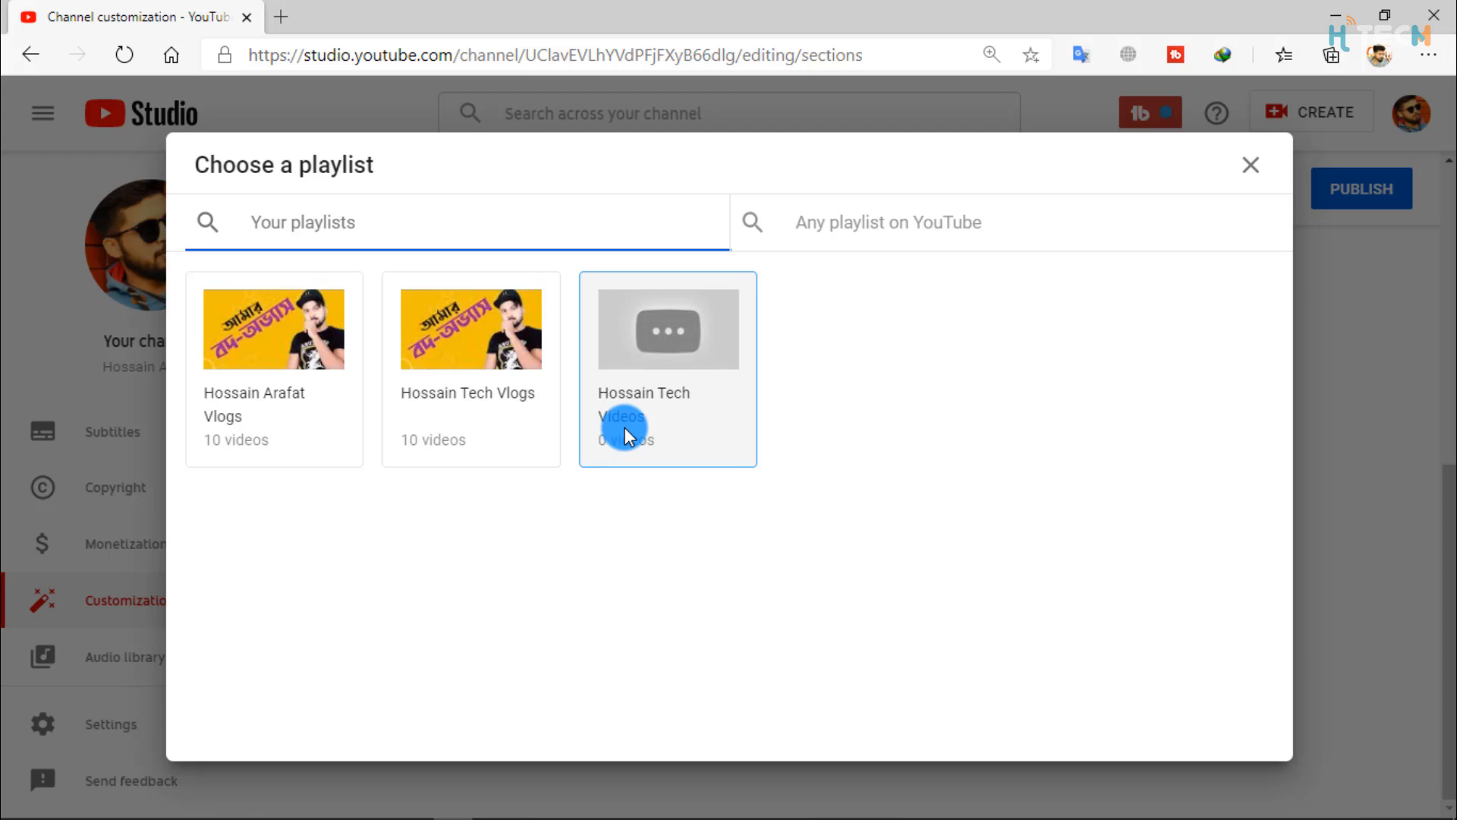
{"action": "left_click", "coordinate": [483, 349]}
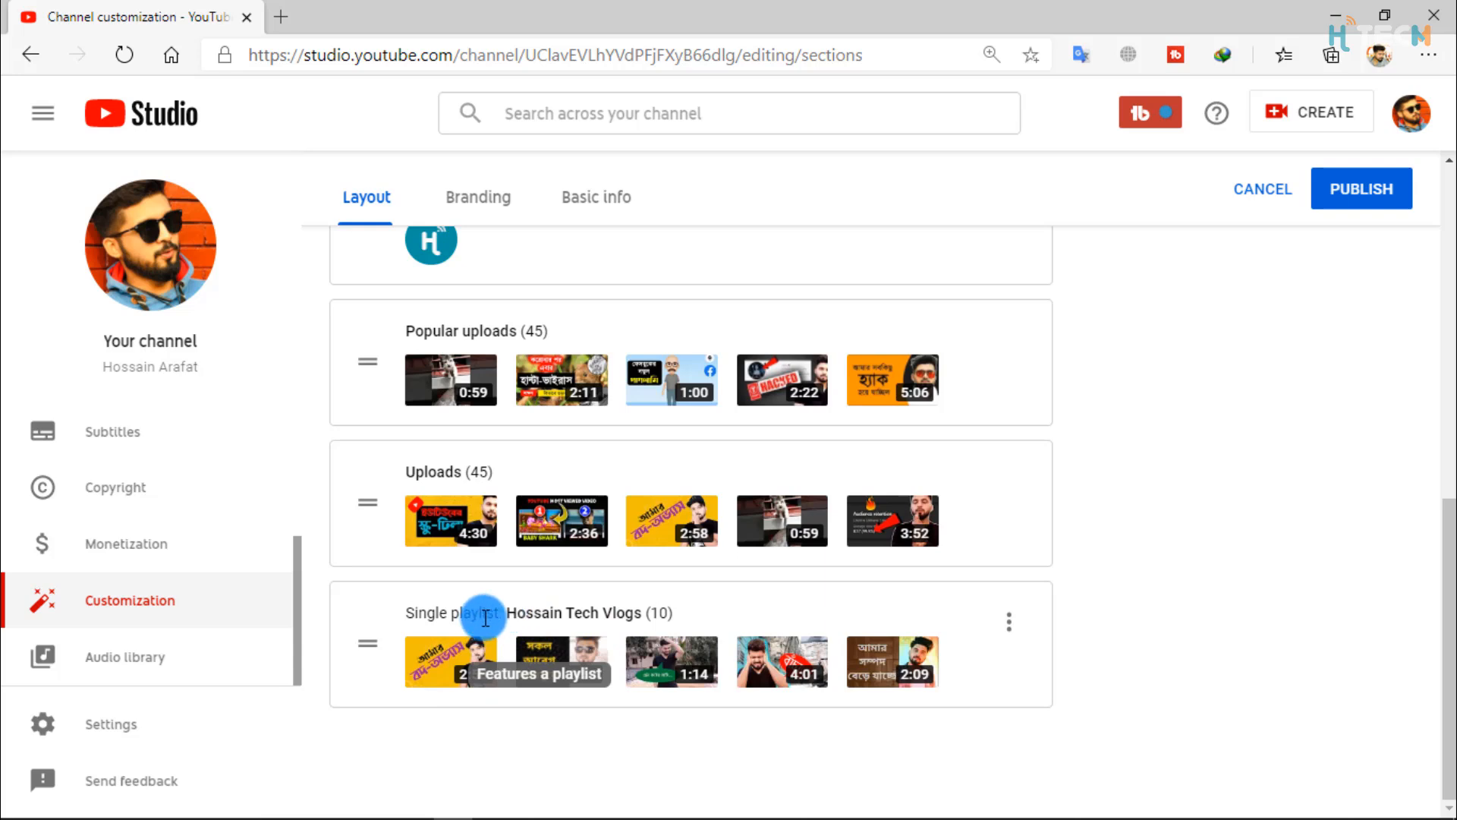
Add a Short videos section to the featured sections.
{"action": "scroll", "coordinate": [1016, 447], "scroll_direction": "up", "scroll_amount": 2}
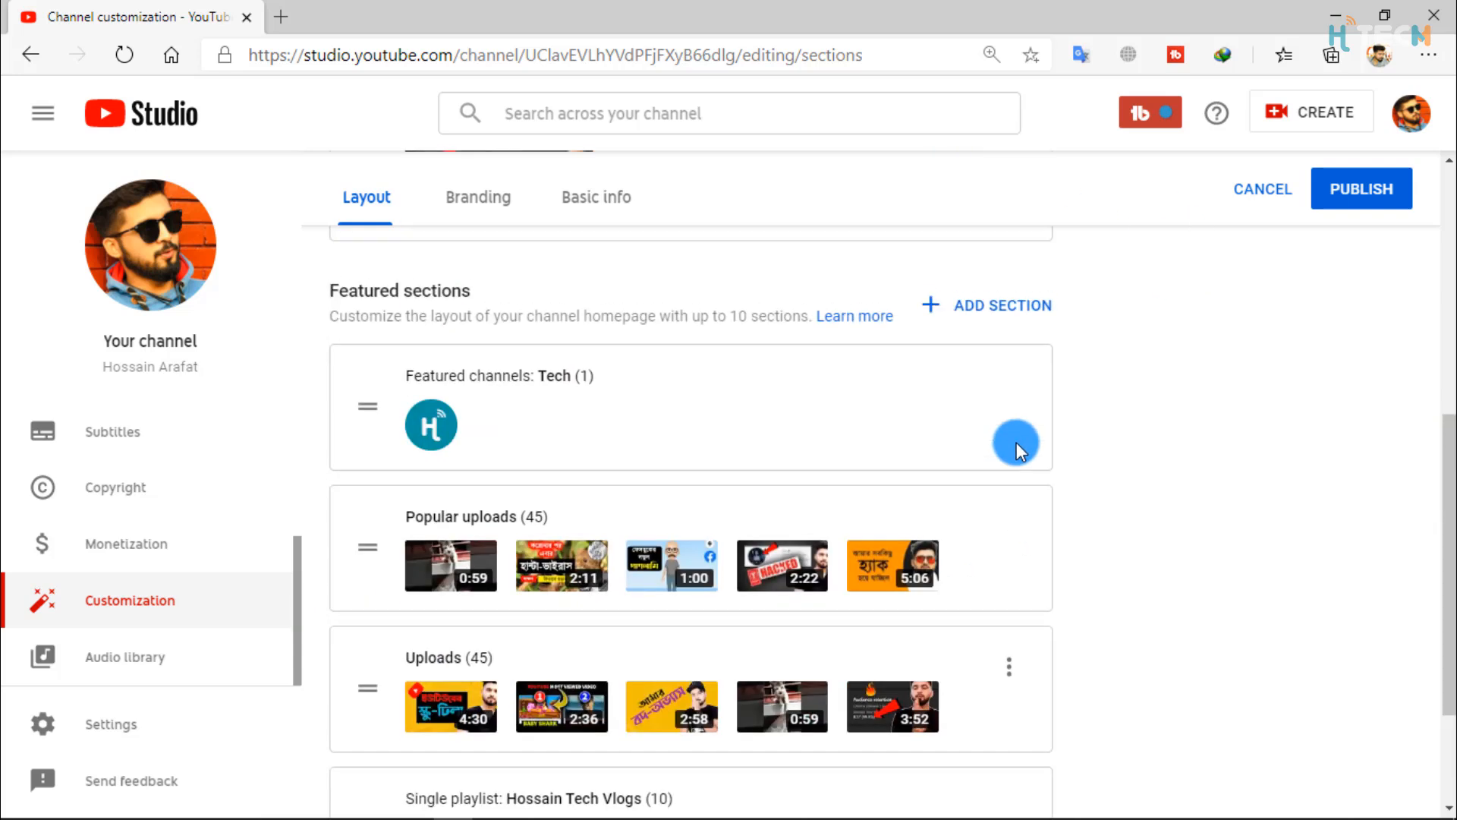
{"action": "left_click", "coordinate": [1017, 297]}
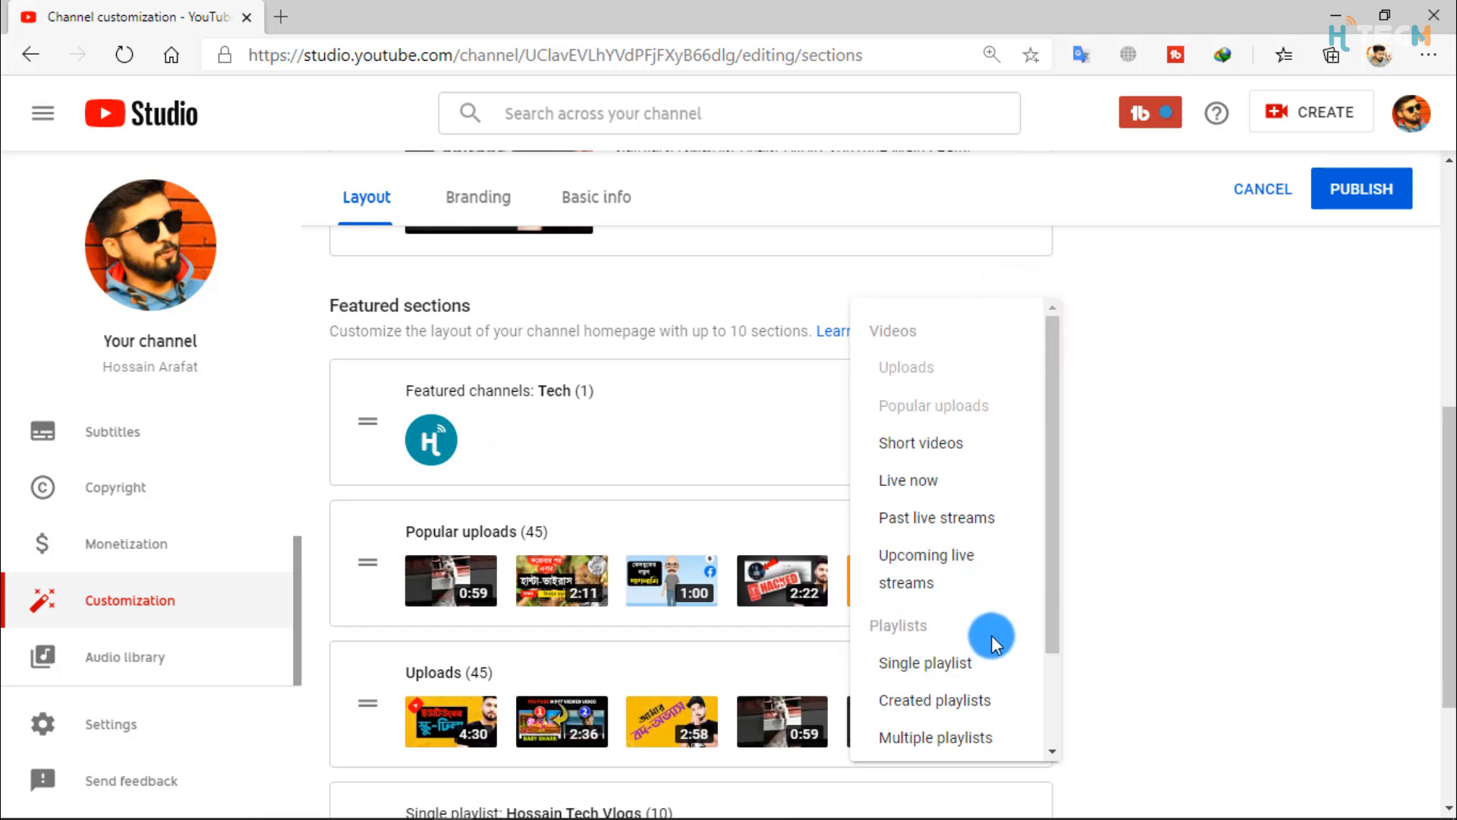
{"action": "scroll", "coordinate": [985, 640], "scroll_direction": "down", "scroll_amount": 2}
{"action": "scroll", "coordinate": [941, 394], "scroll_direction": "up", "scroll_amount": 1}
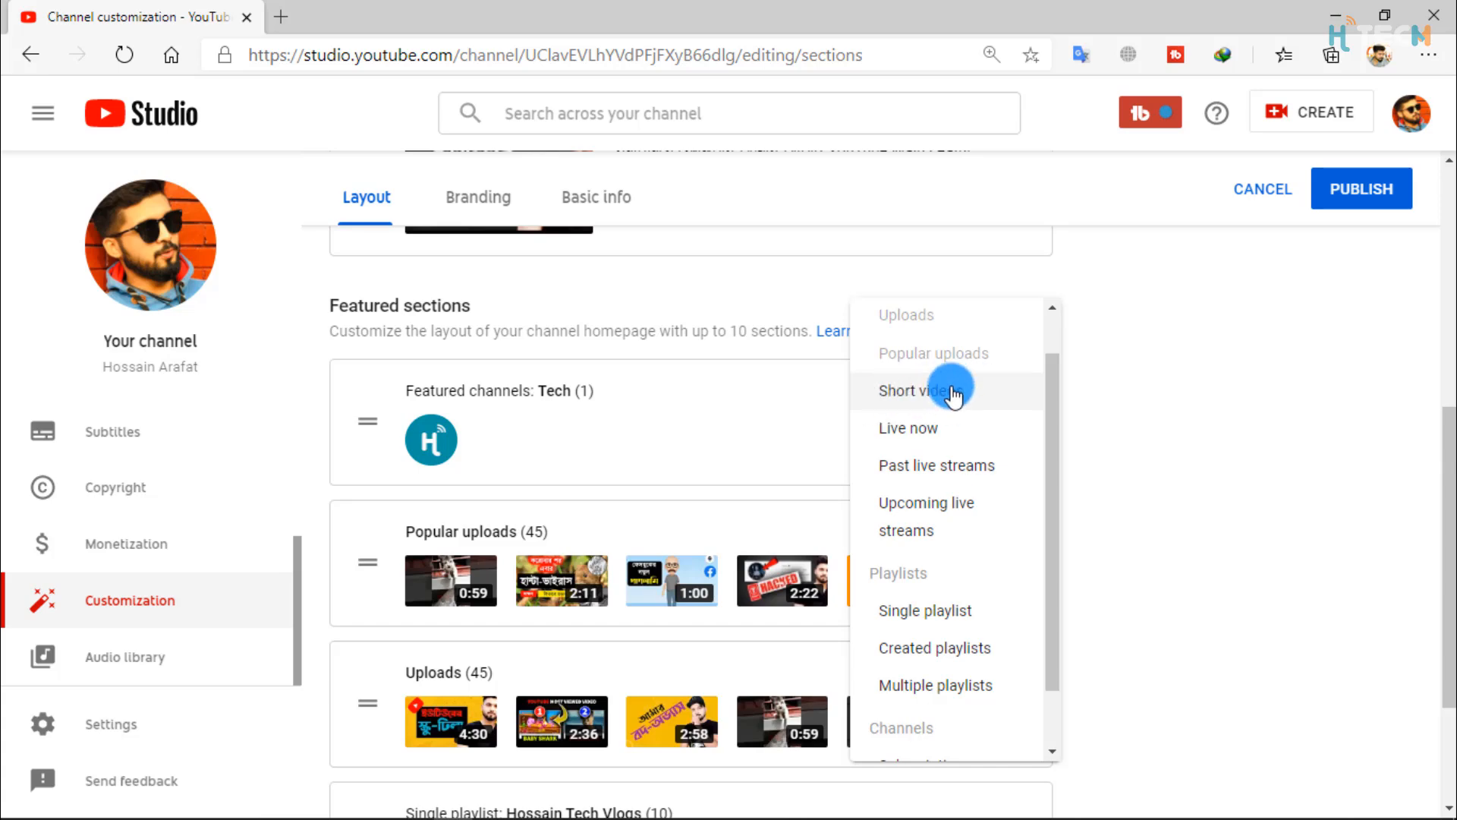
{"action": "left_click", "coordinate": [945, 393]}
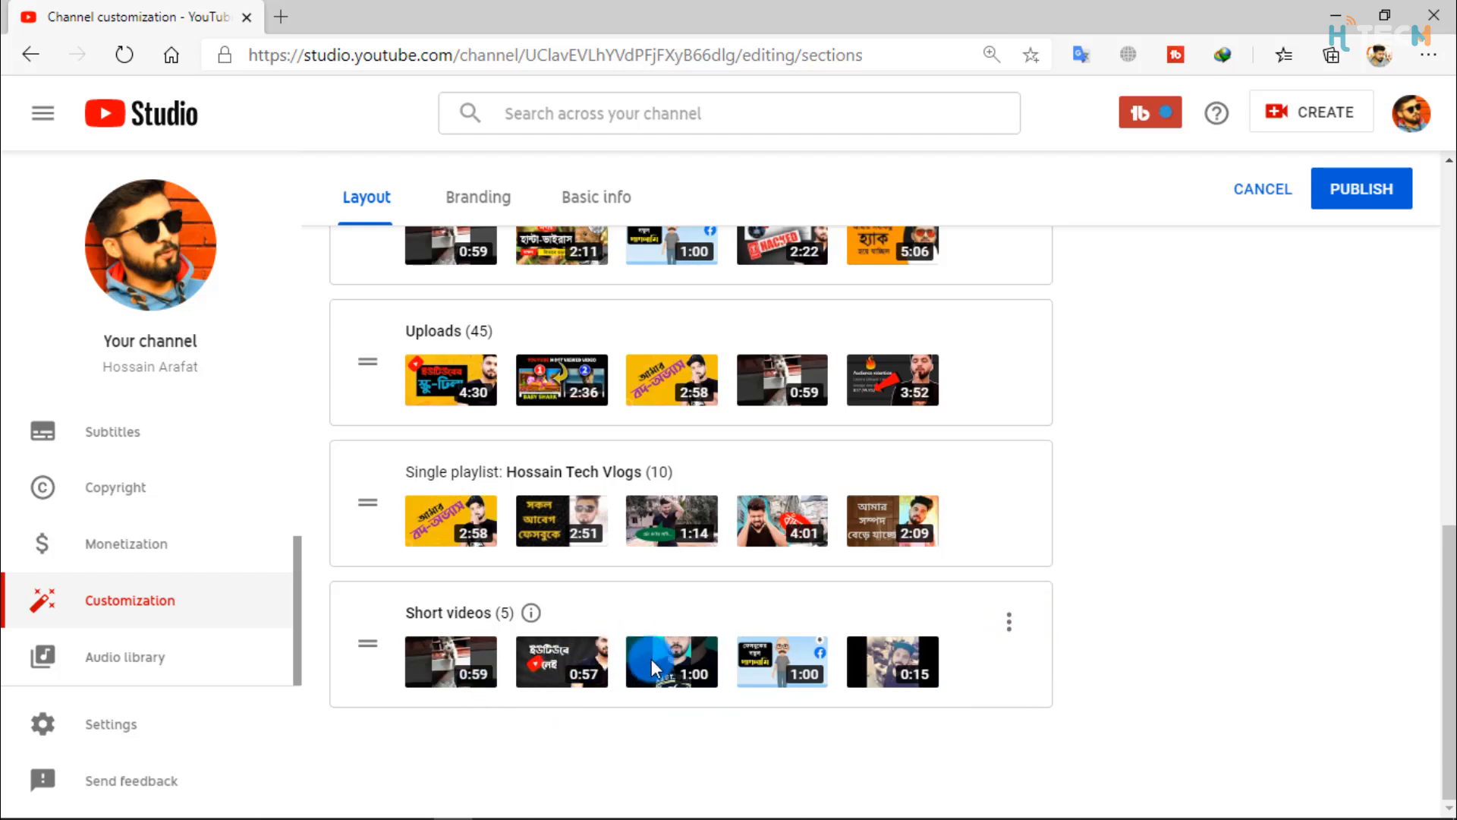
Add a Single playlist section featuring the channel's own vlogs playlist that is named after the channel.
{"action": "scroll", "coordinate": [754, 602], "scroll_direction": "up", "scroll_amount": 5}
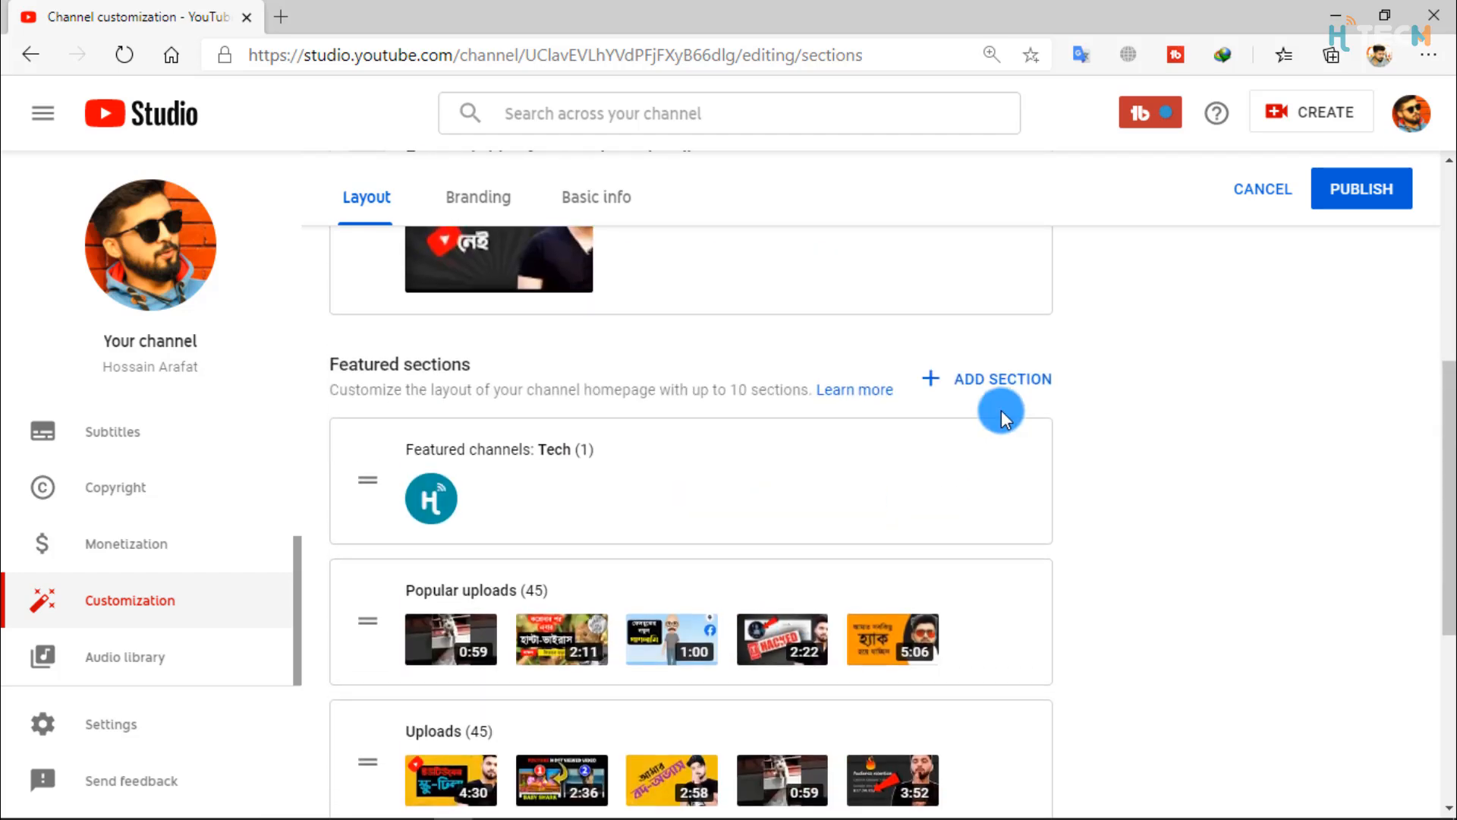
{"action": "left_click", "coordinate": [1012, 383]}
{"action": "scroll", "coordinate": [955, 653], "scroll_direction": "down", "scroll_amount": 3}
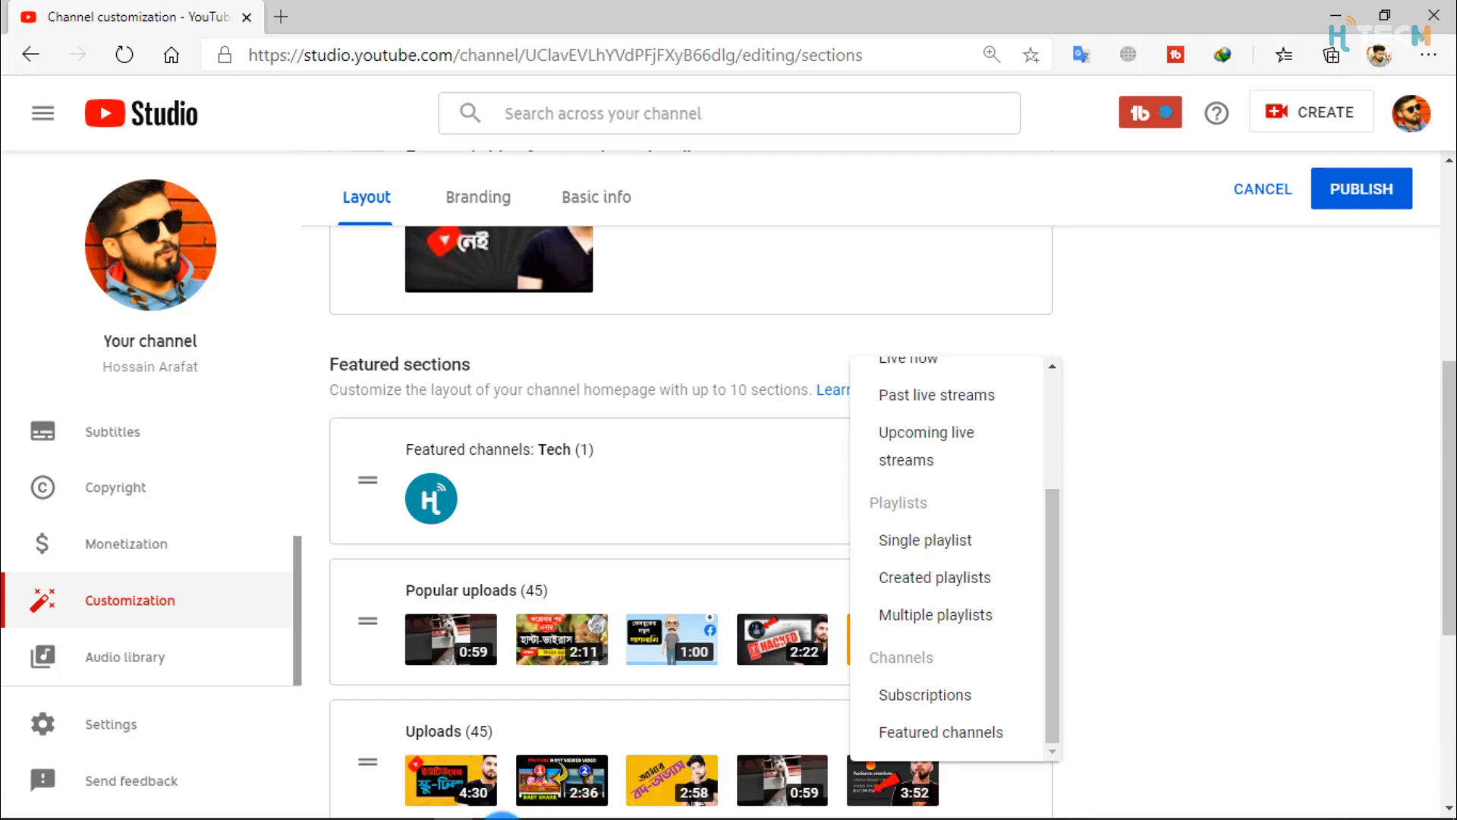
{"action": "left_click", "coordinate": [956, 545]}
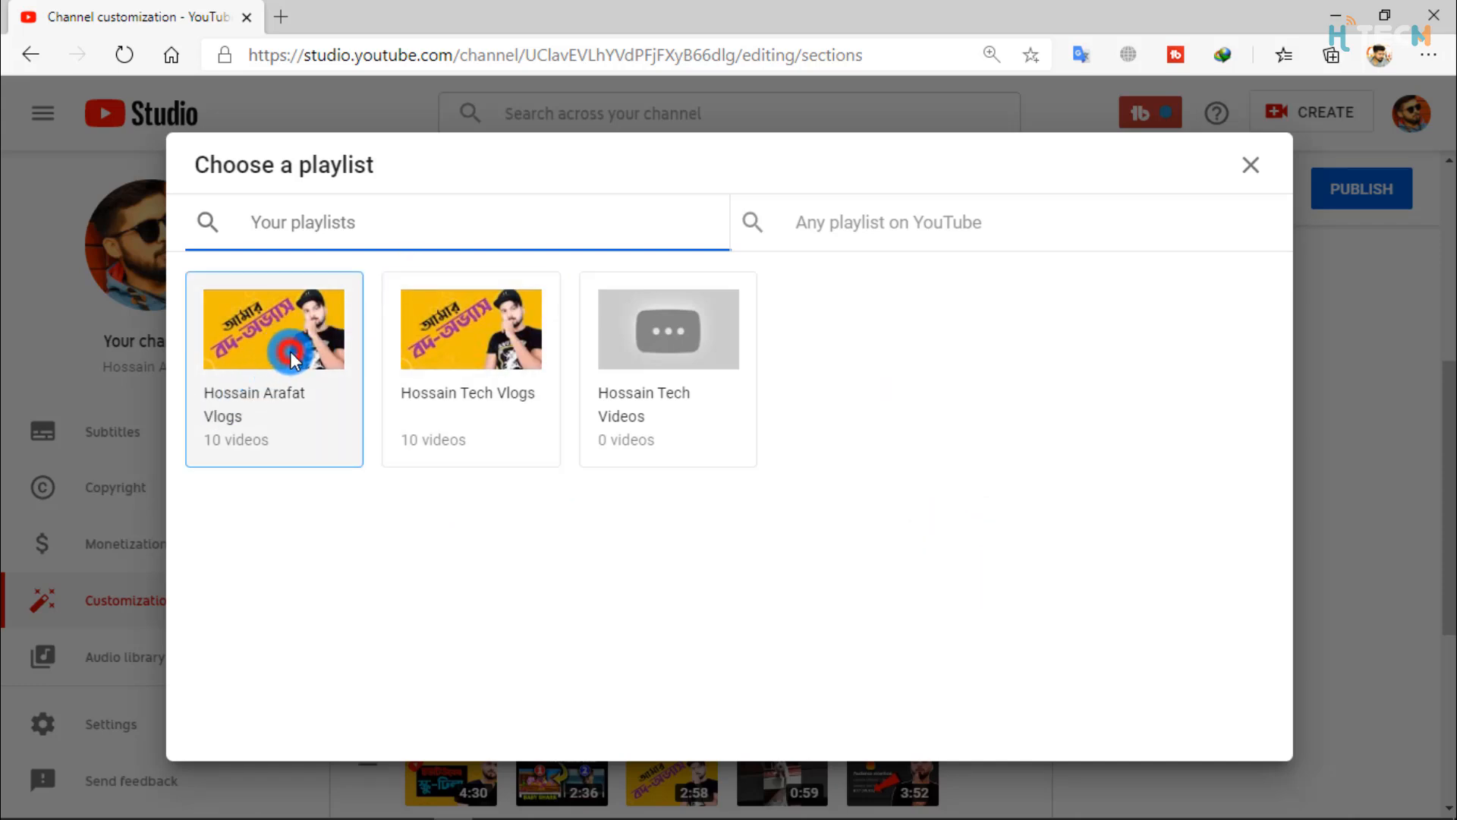
{"action": "left_click", "coordinate": [294, 360]}
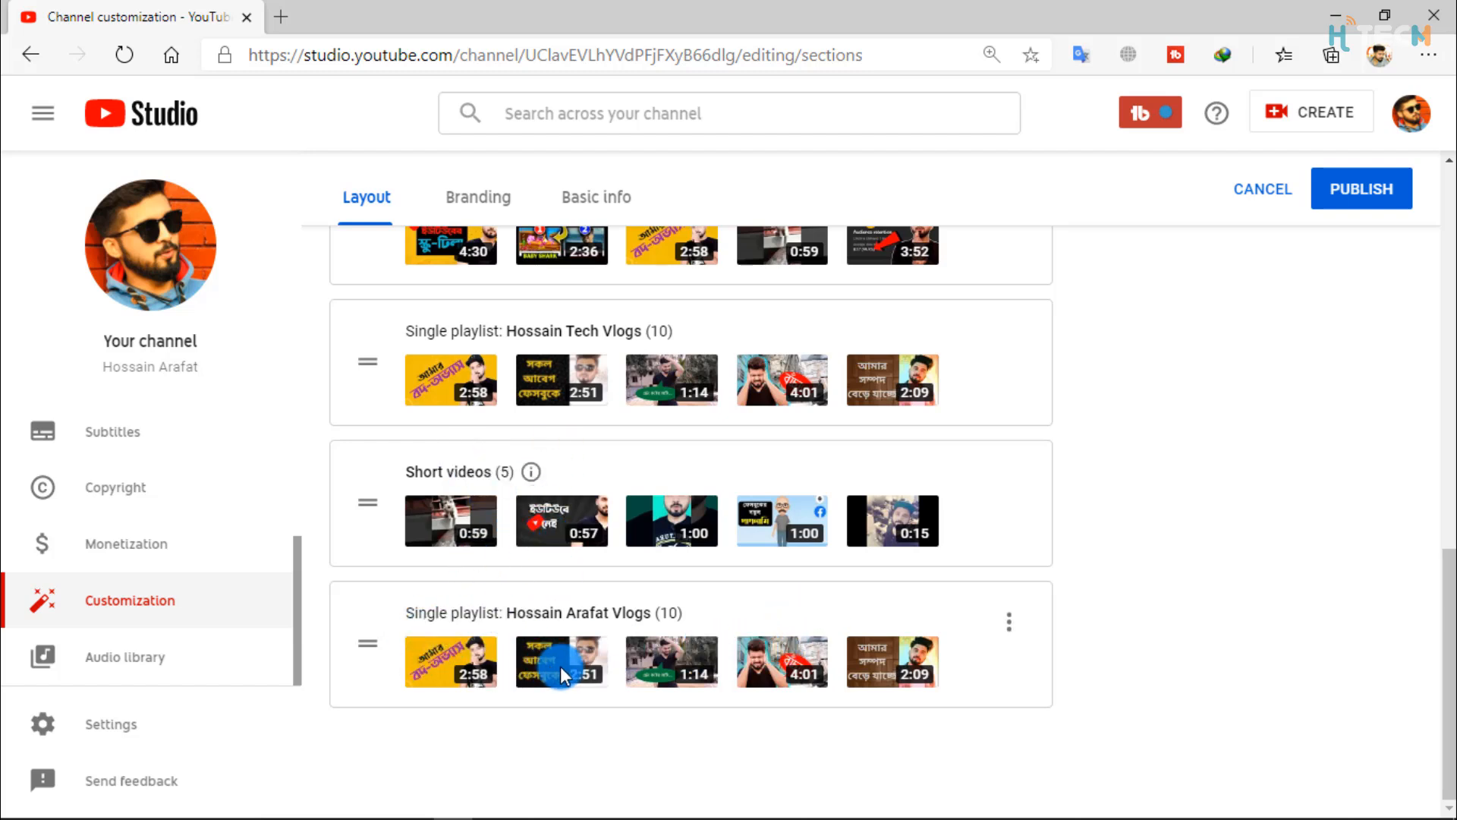
Start another Single playlist section and search all YouTube playlists for "Youtube marketing bangla".
{"action": "scroll", "coordinate": [894, 575], "scroll_direction": "up", "scroll_amount": 6}
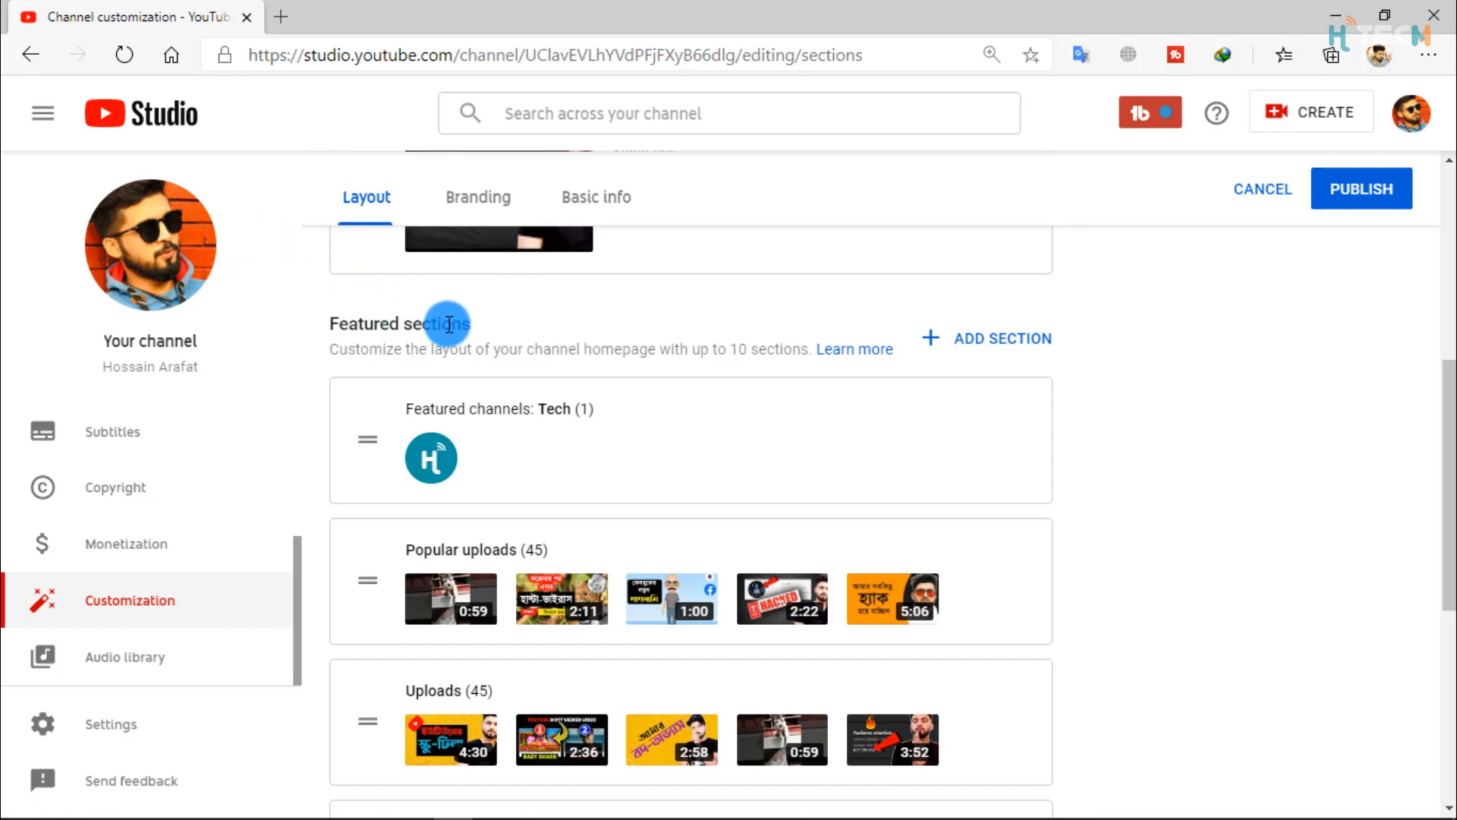
{"action": "scroll", "coordinate": [539, 316], "scroll_direction": "up", "scroll_amount": 1}
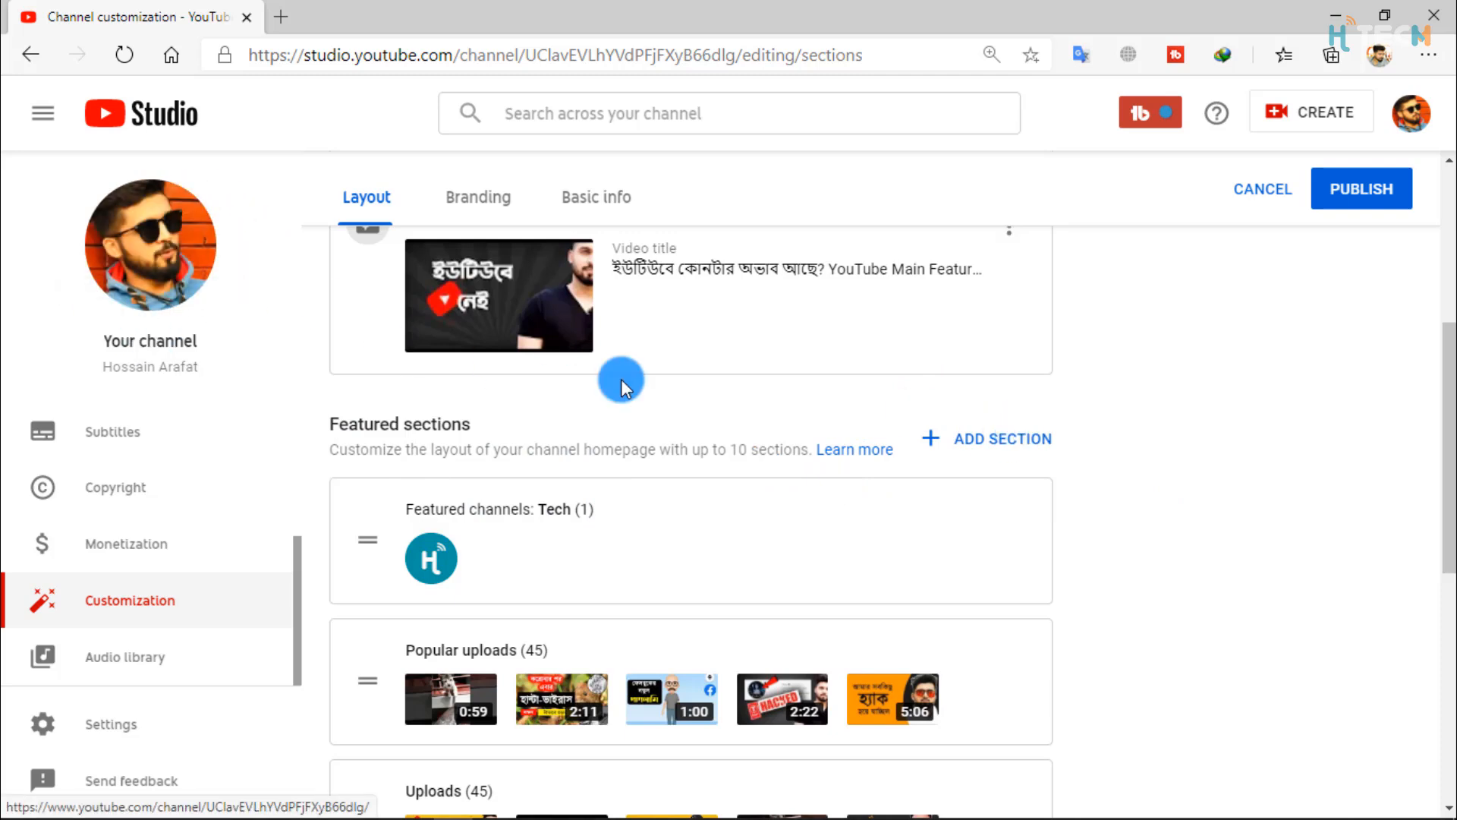
{"action": "left_click", "coordinate": [1005, 448]}
{"action": "scroll", "coordinate": [986, 577], "scroll_direction": "down", "scroll_amount": 3}
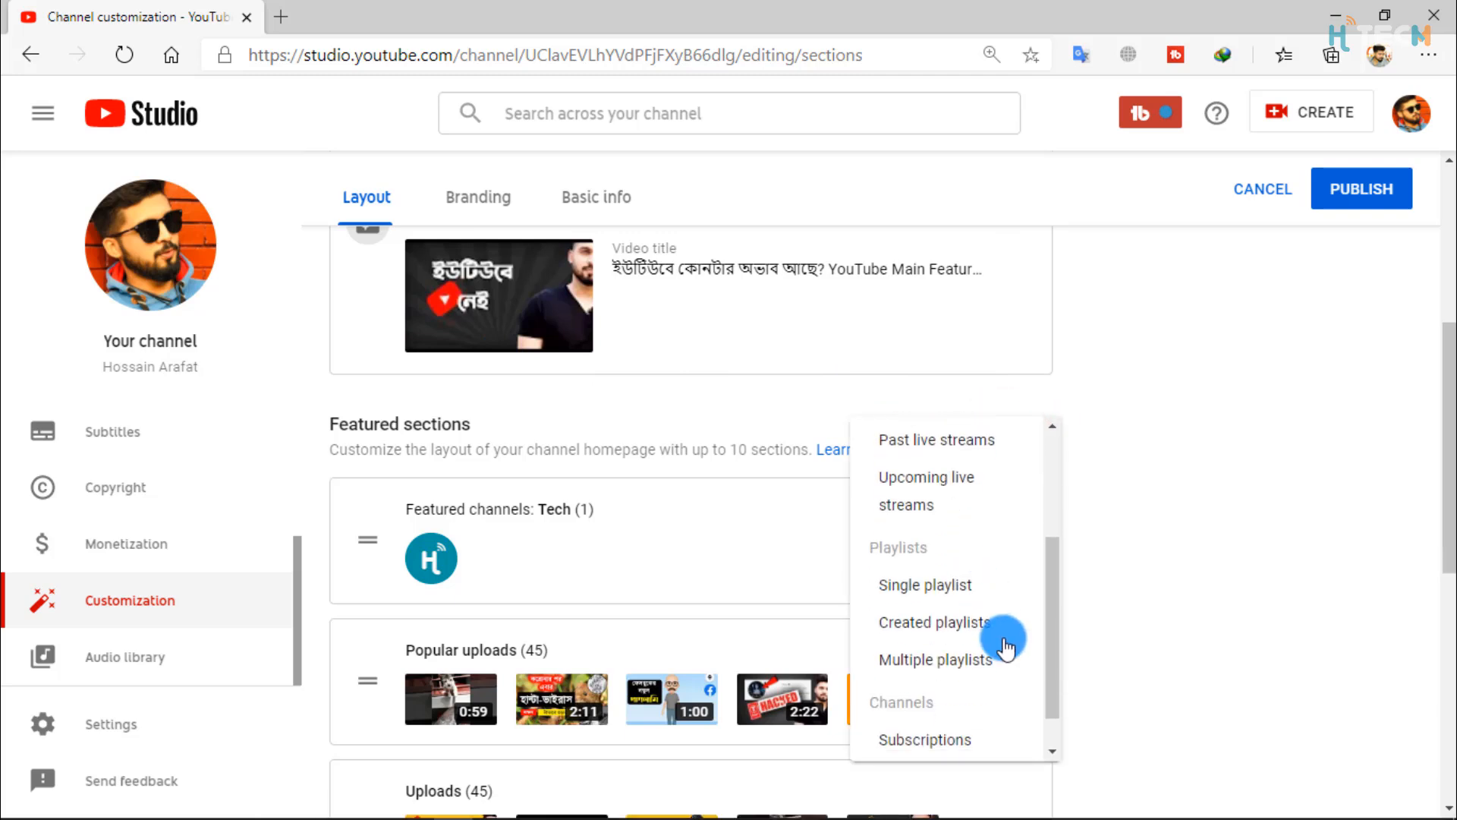
{"action": "left_click", "coordinate": [927, 583]}
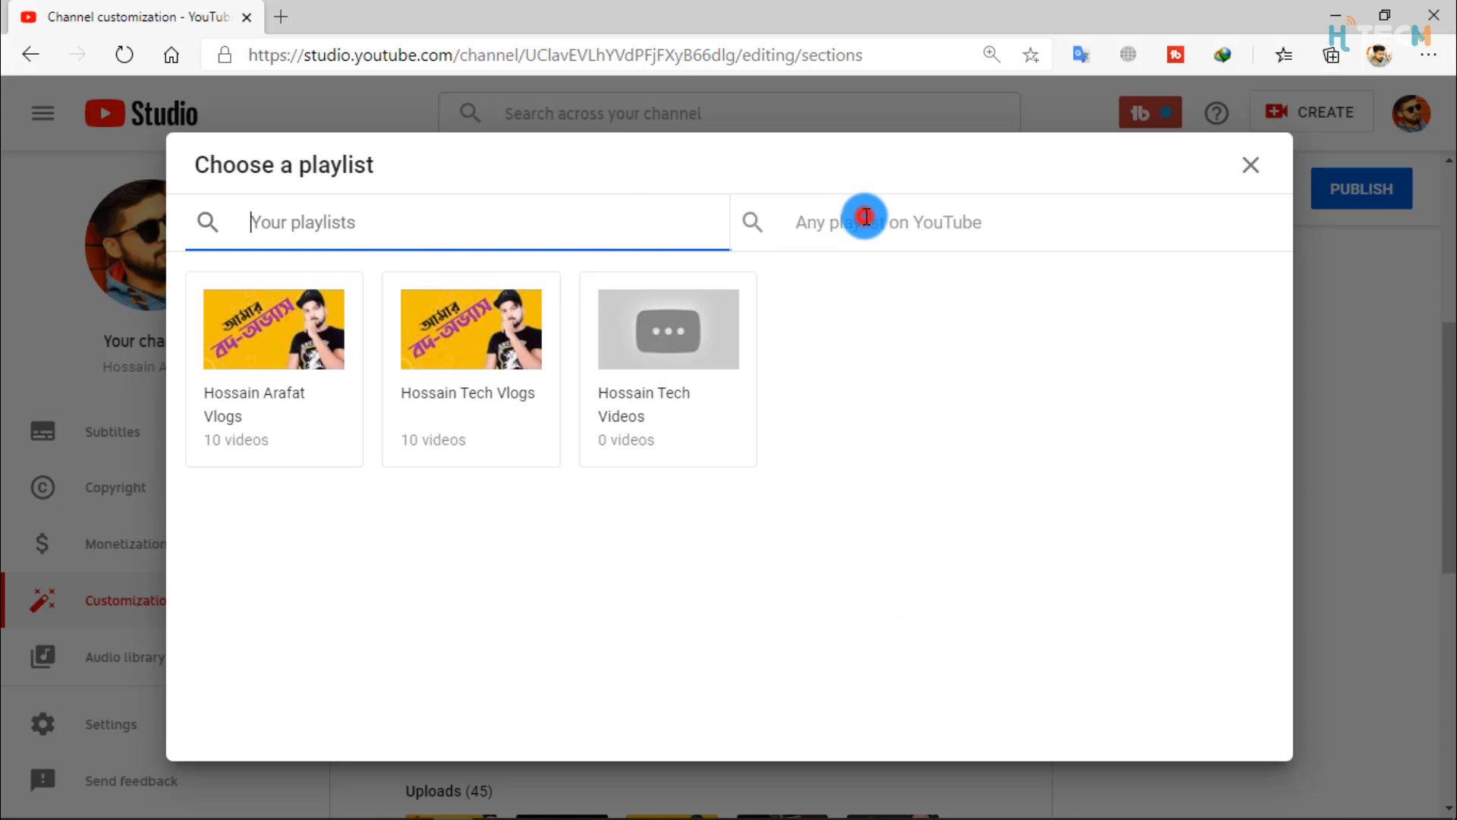
{"action": "left_click", "coordinate": [855, 221]}
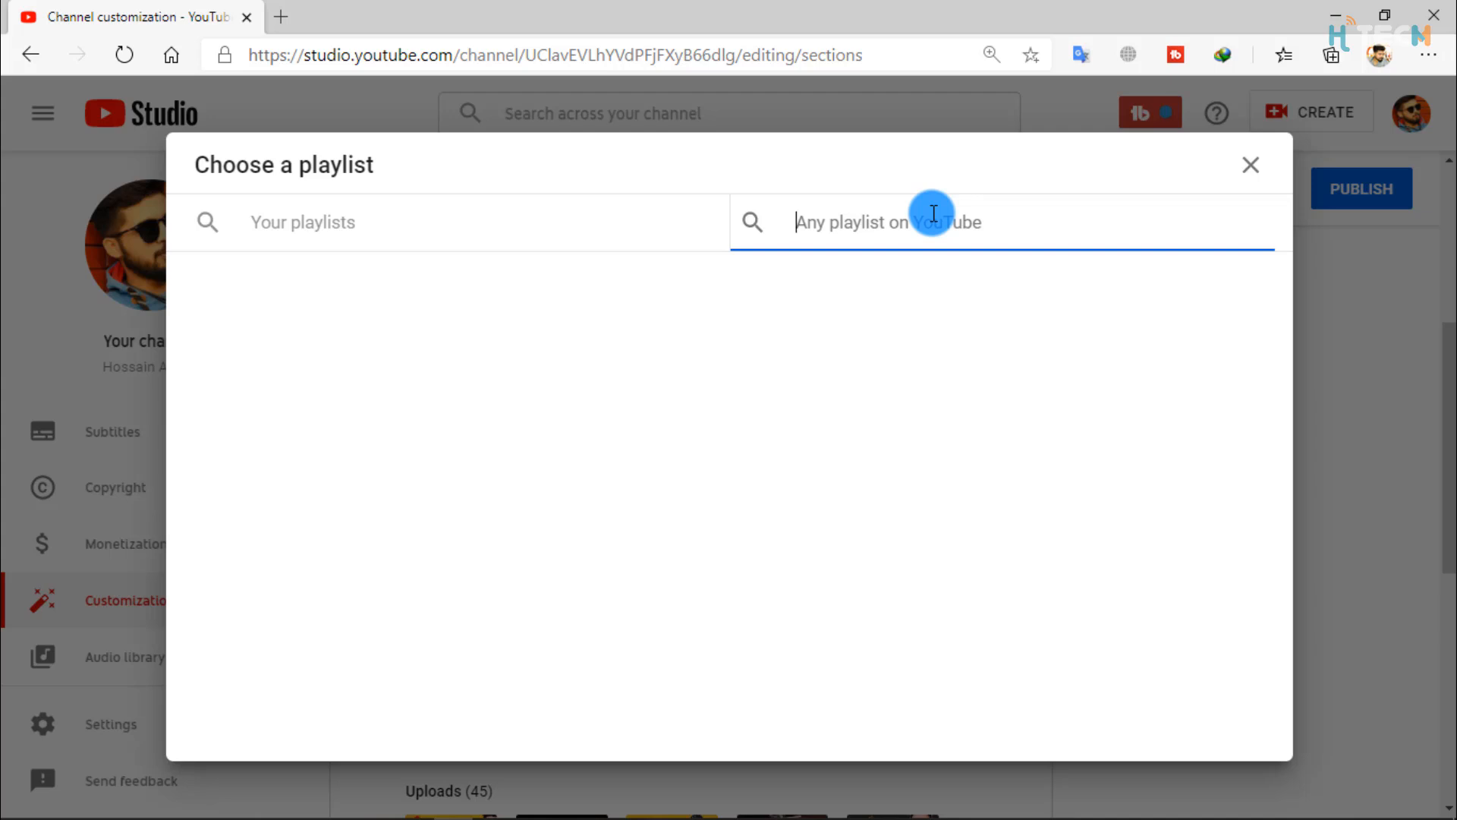
{"action": "type", "text": "Y"}
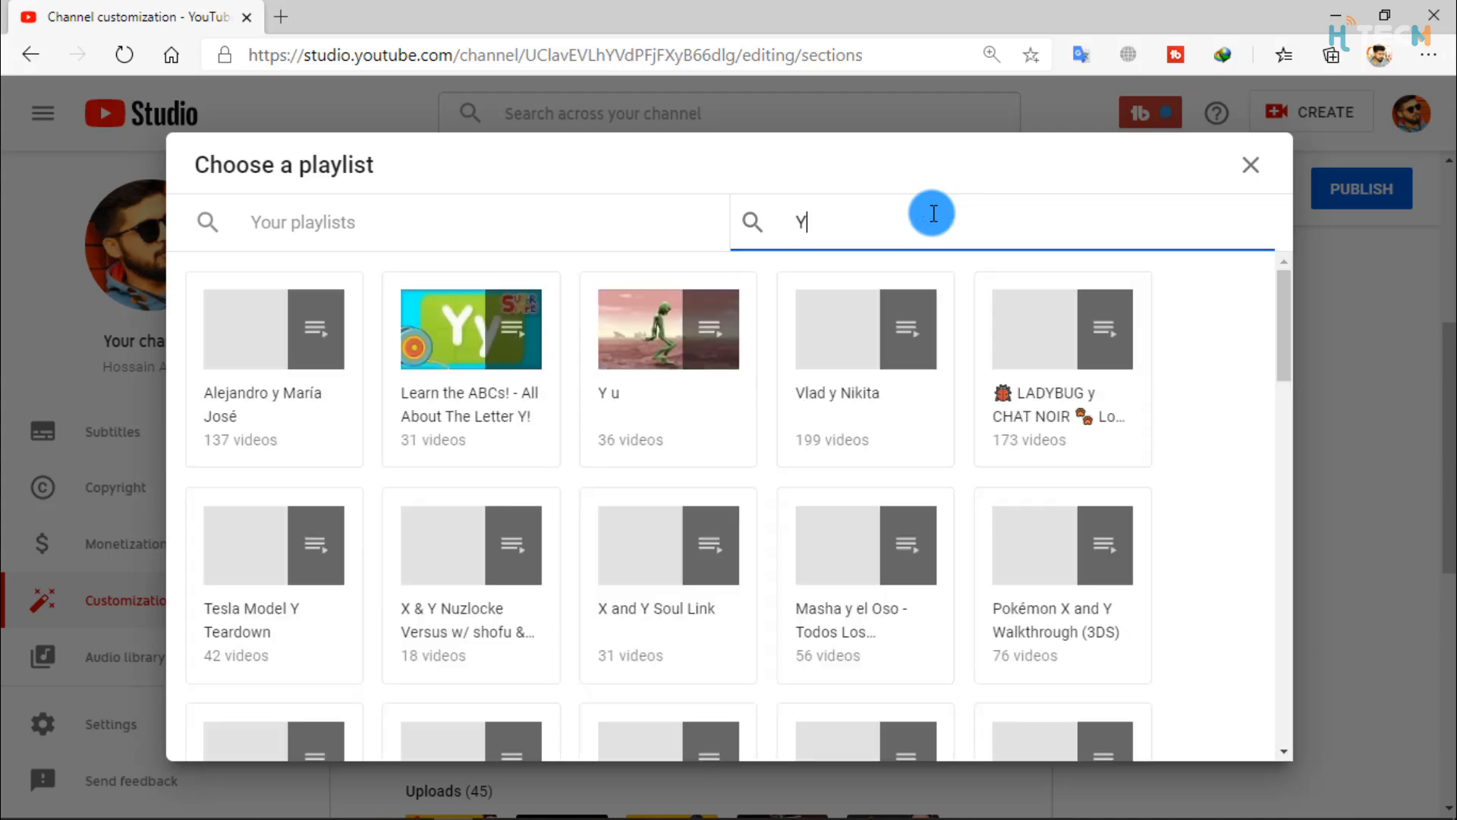
{"action": "type", "text": "outube "}
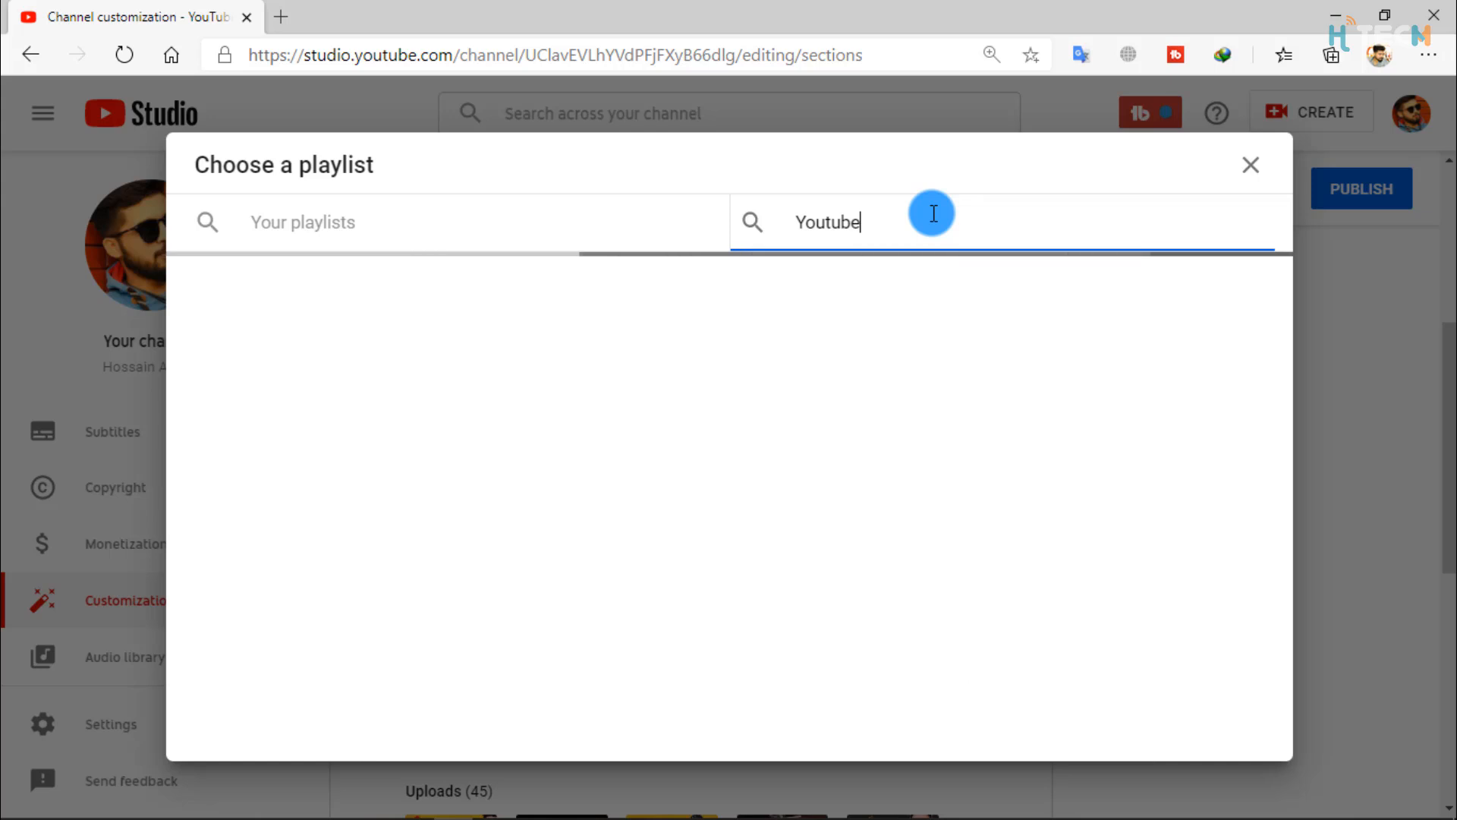
{"action": "type", "text": "ma"}
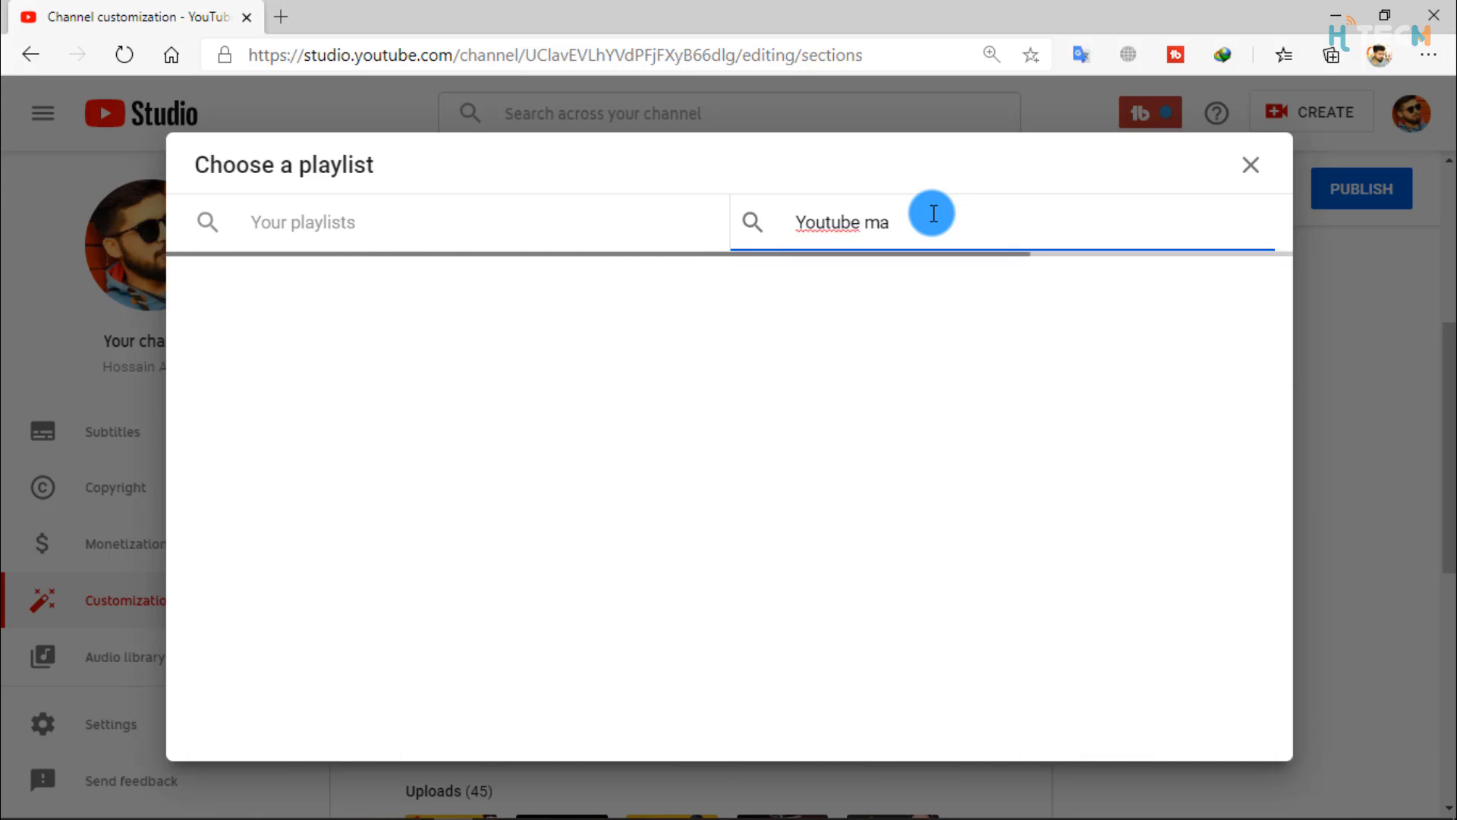
{"action": "type", "text": "rket"}
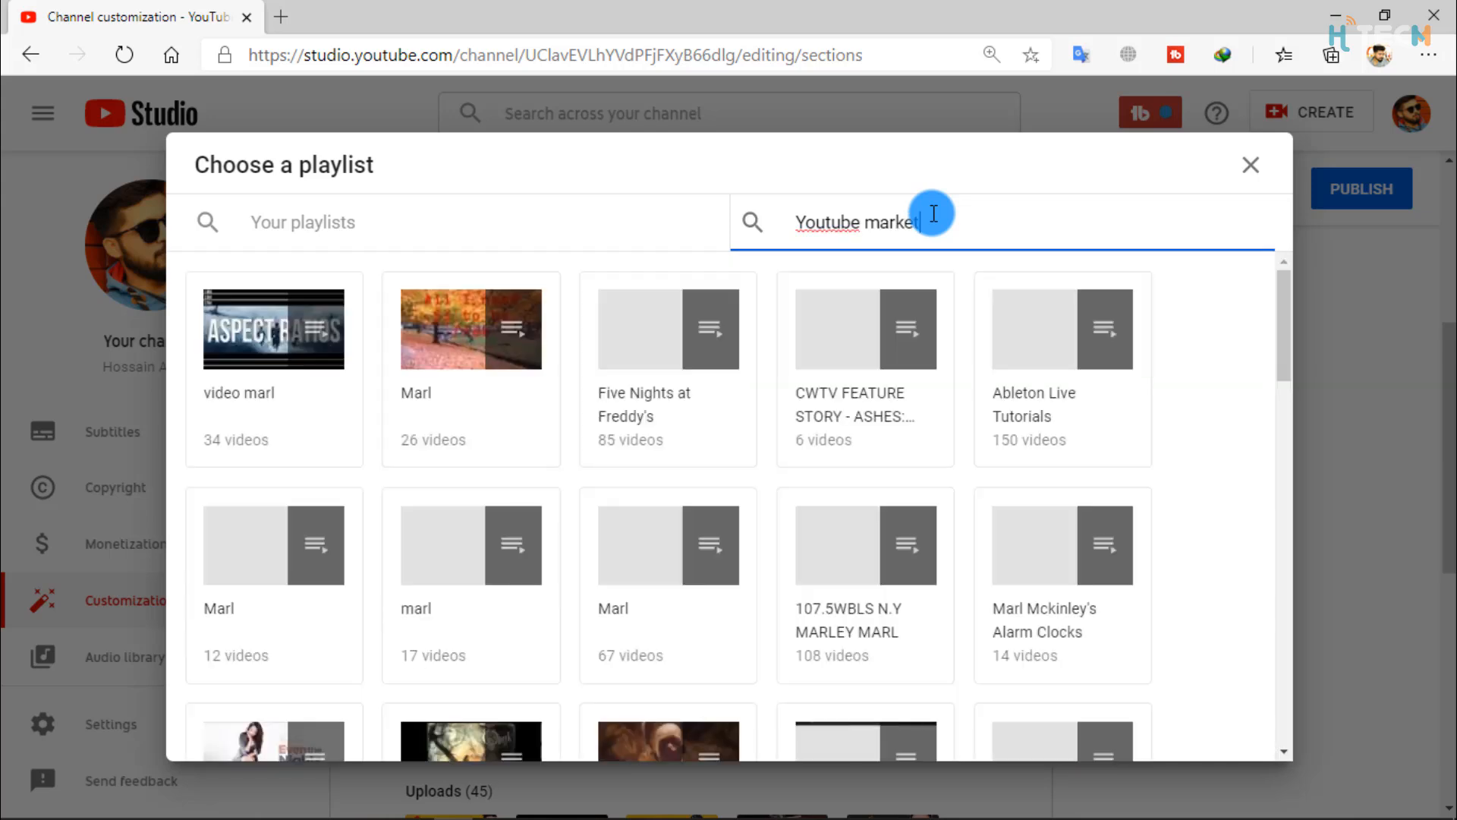
{"action": "type", "text": "ing bangla"}
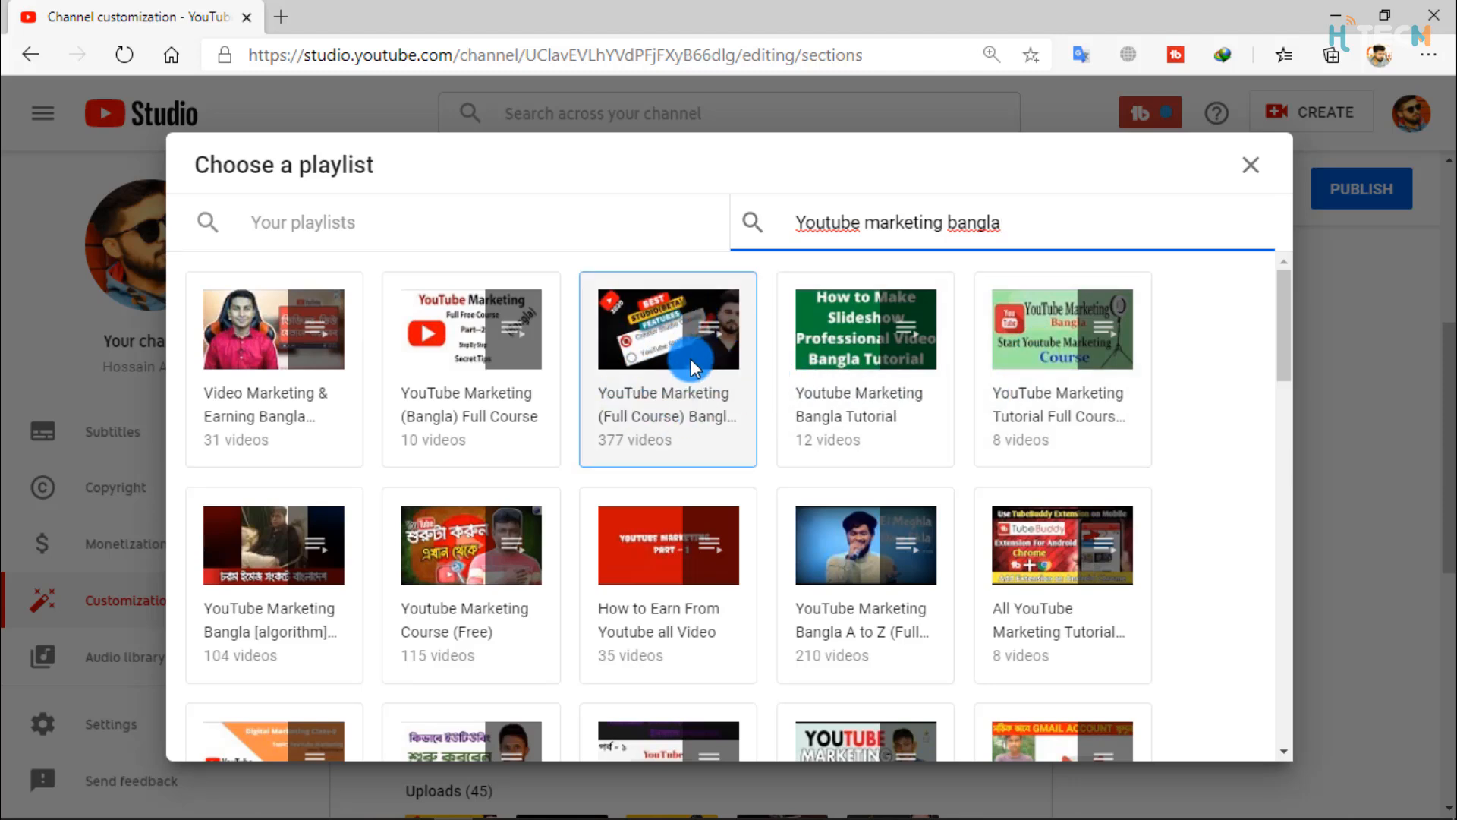
Choose the "YouTube Marketing (Full Course) Bangla Tutorial" playlist from the results for the new section.
{"action": "left_click_drag", "start_coordinate": [1028, 219], "coordinate": [755, 220]}
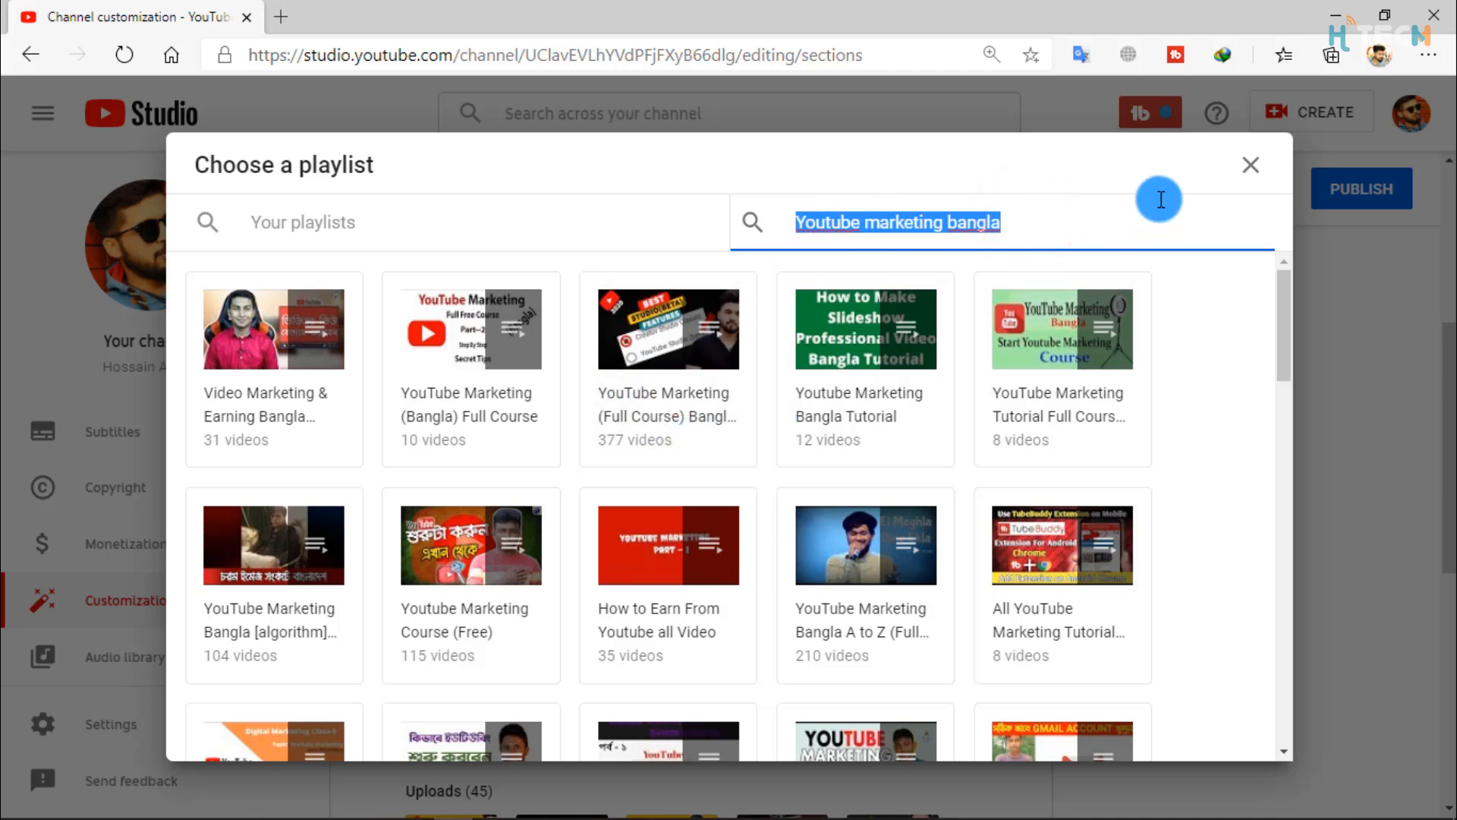
{"action": "left_click", "coordinate": [1071, 207]}
{"action": "left_click", "coordinate": [1026, 218]}
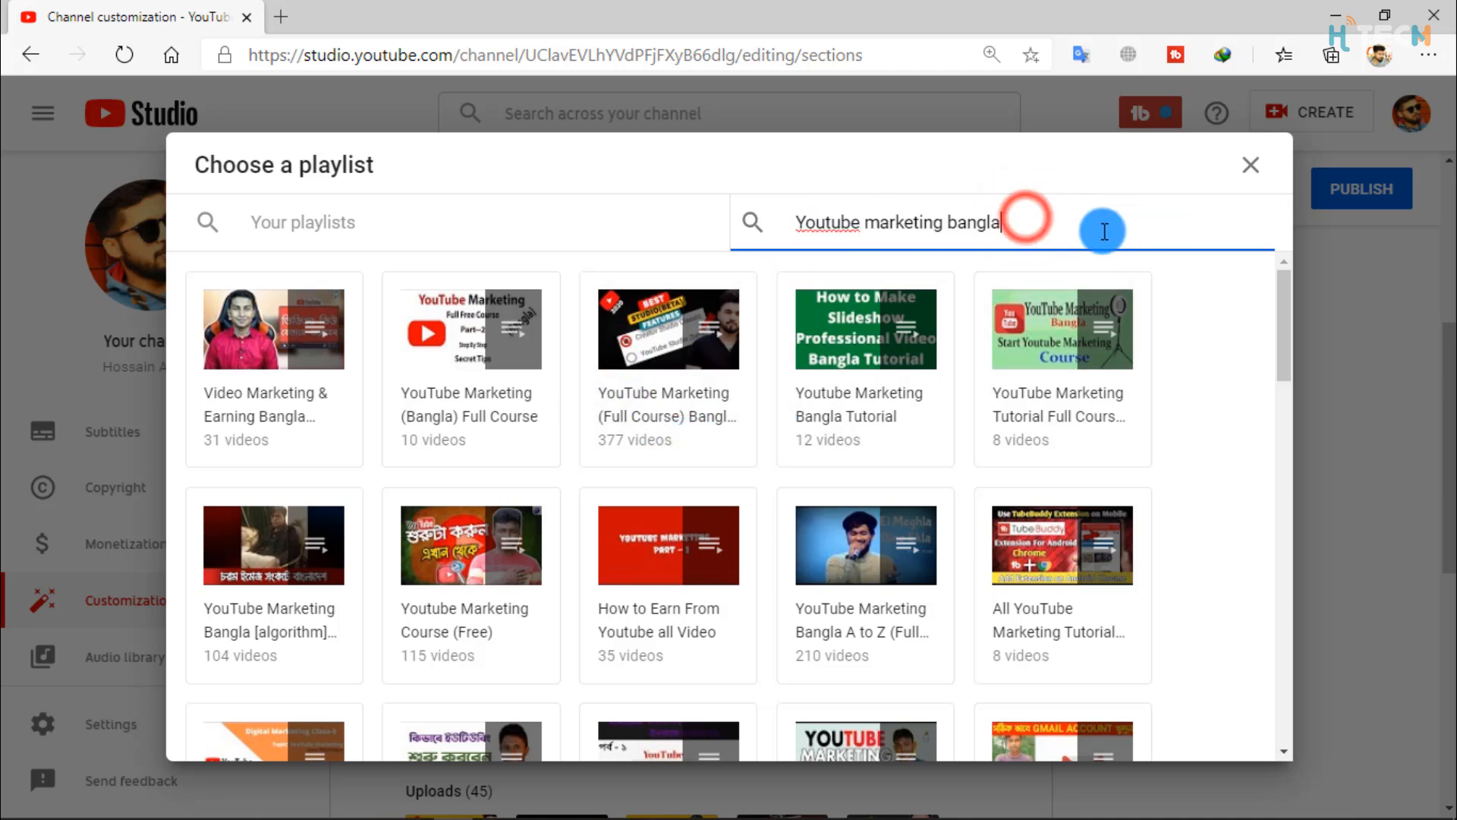
{"action": "left_click", "coordinate": [667, 347]}
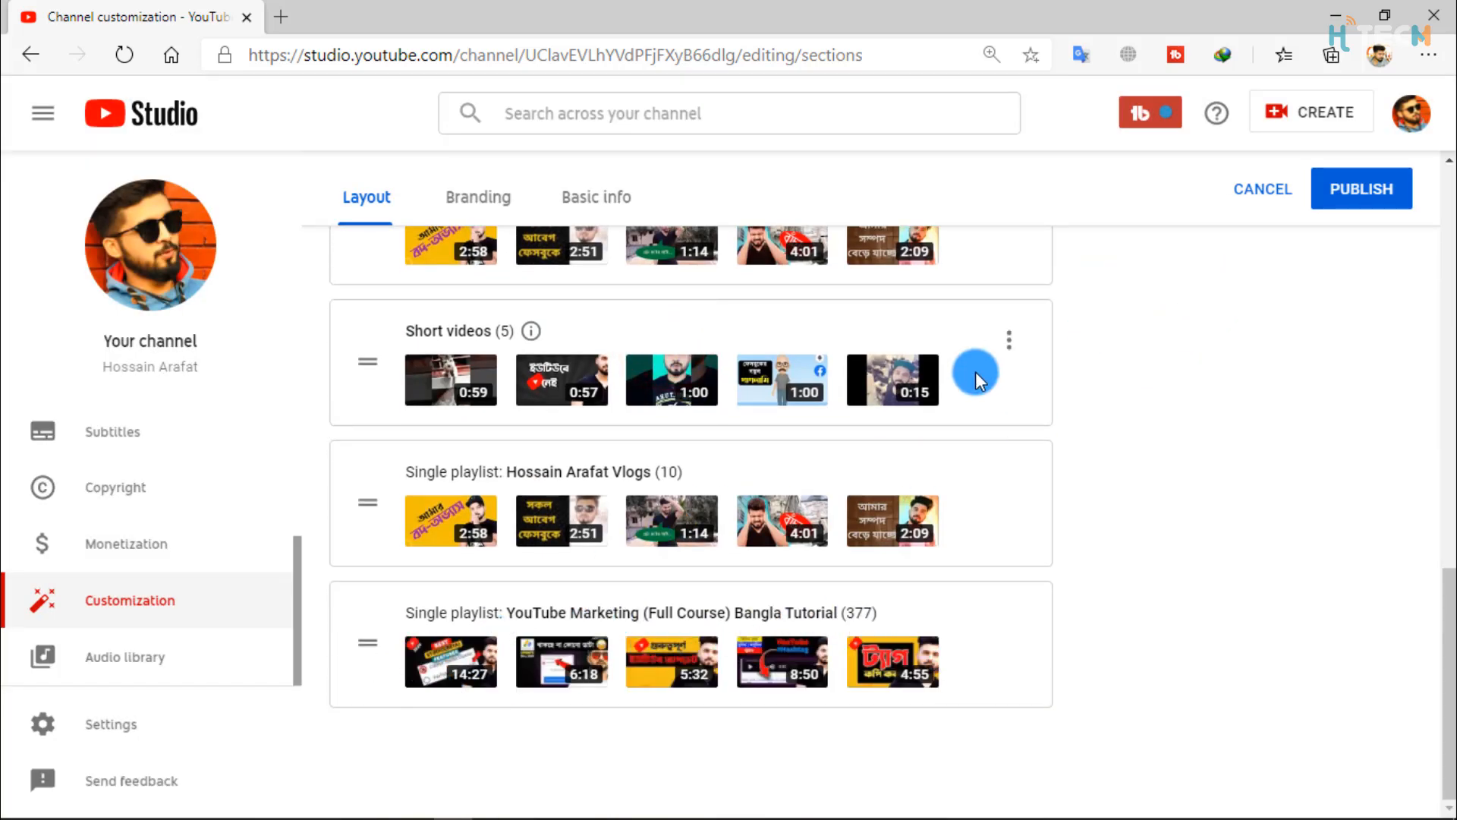
Add a Single playlist section with the "Best Of Hossain Tech" playlist, found by searching any playlist on YouTube for "Best of Hossain tech".
{"action": "scroll", "coordinate": [976, 371], "scroll_direction": "up", "scroll_amount": 5}
{"action": "scroll", "coordinate": [872, 258], "scroll_direction": "up", "scroll_amount": 3}
{"action": "scroll", "coordinate": [971, 334], "scroll_direction": "down", "scroll_amount": 3}
{"action": "scroll", "coordinate": [1007, 318], "scroll_direction": "up", "scroll_amount": 3}
{"action": "left_click", "coordinate": [998, 394]}
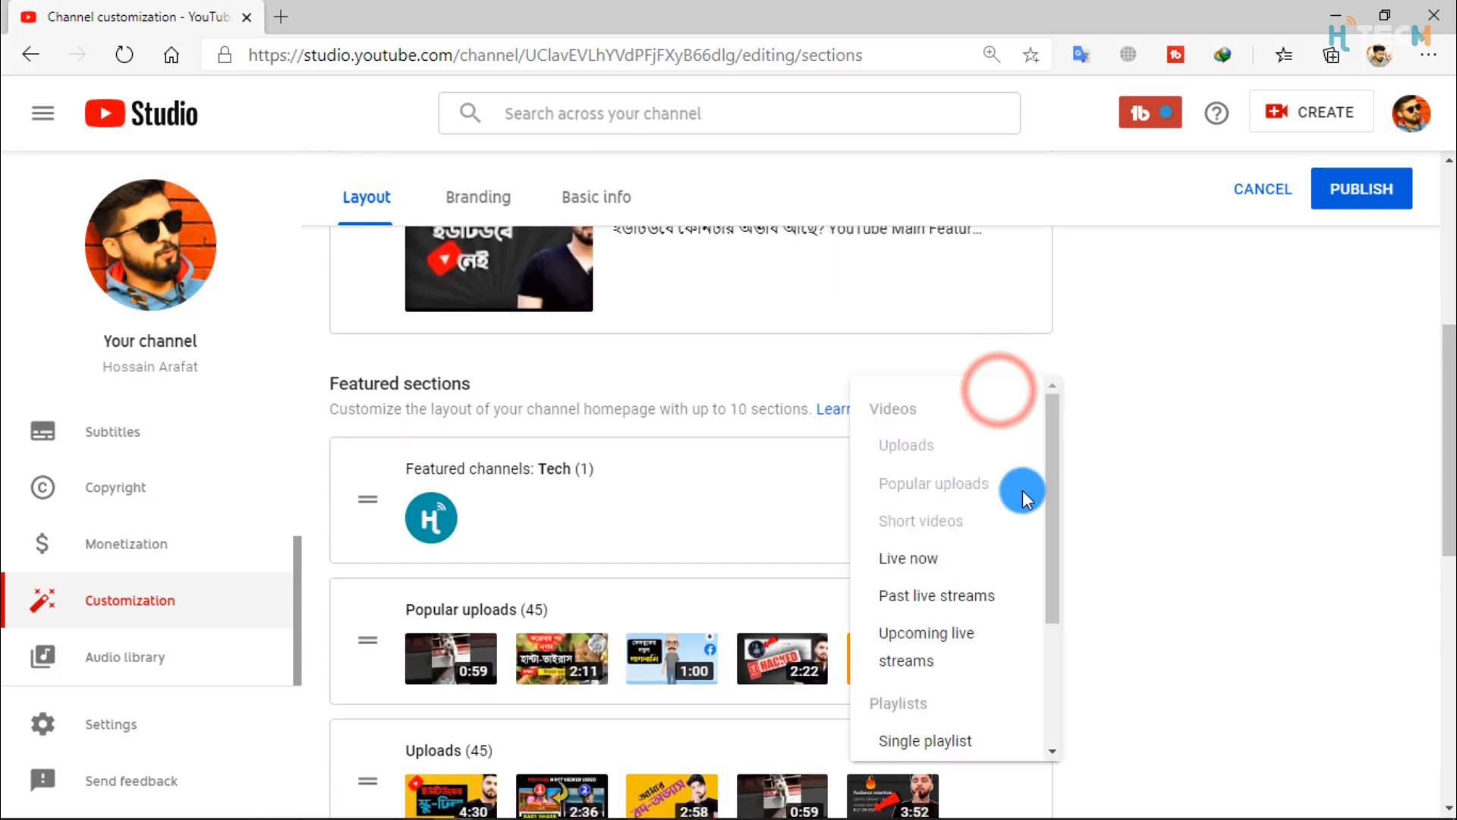
{"action": "scroll", "coordinate": [986, 577], "scroll_direction": "down", "scroll_amount": 2}
{"action": "left_click", "coordinate": [947, 625]}
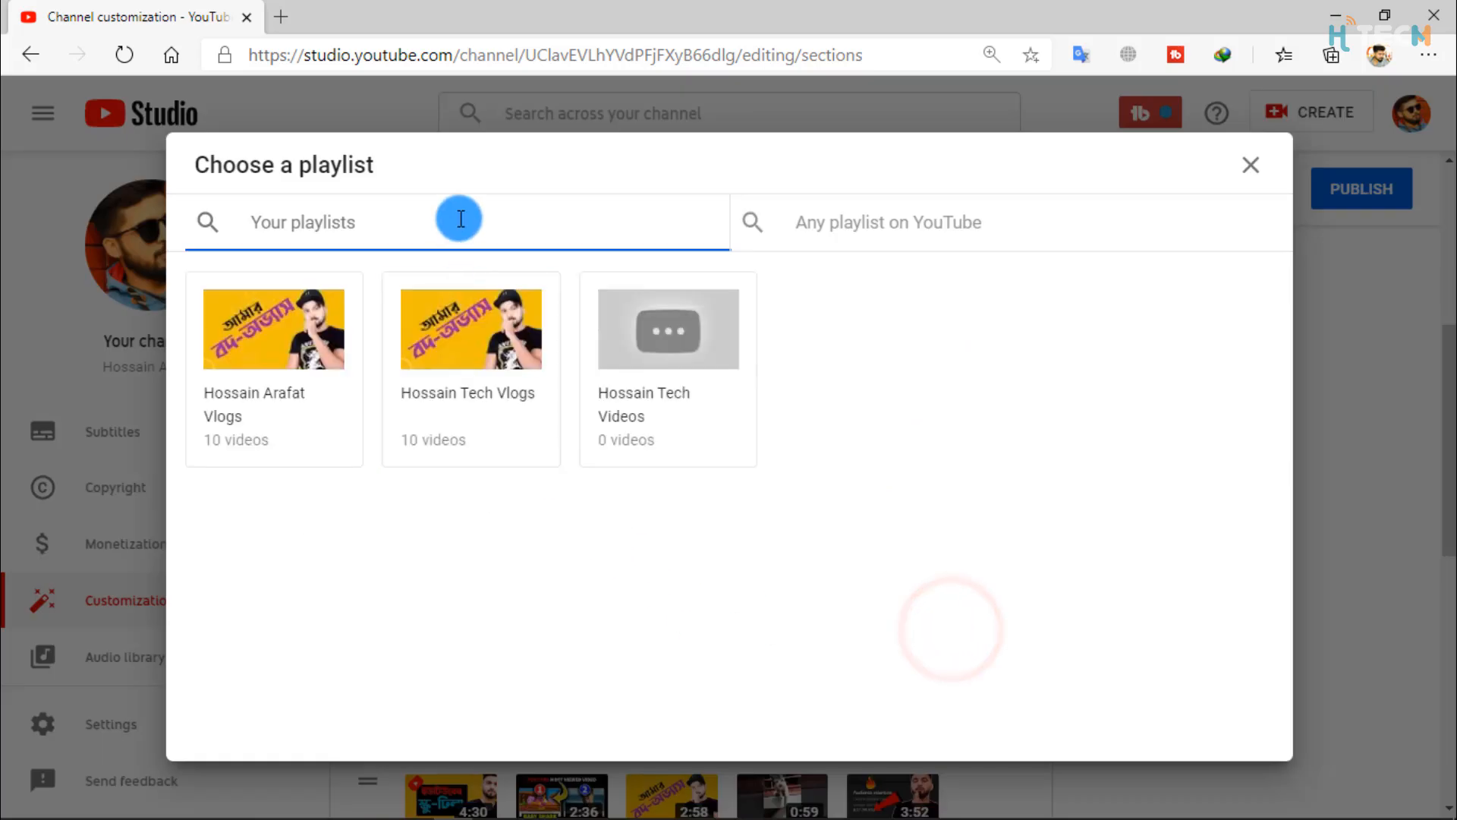
{"action": "left_click", "coordinate": [846, 224]}
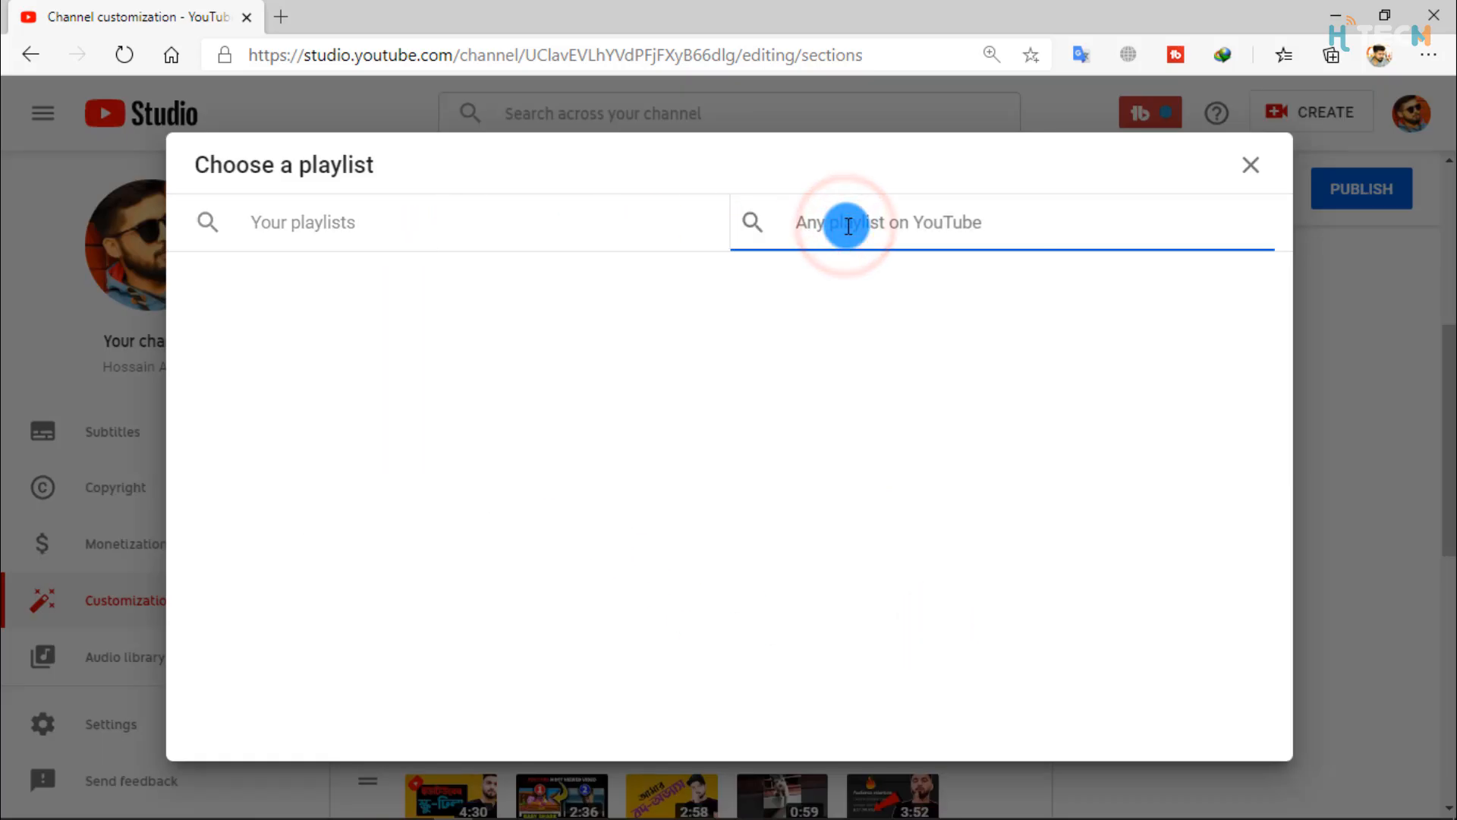
{"action": "type", "text": "Best of"}
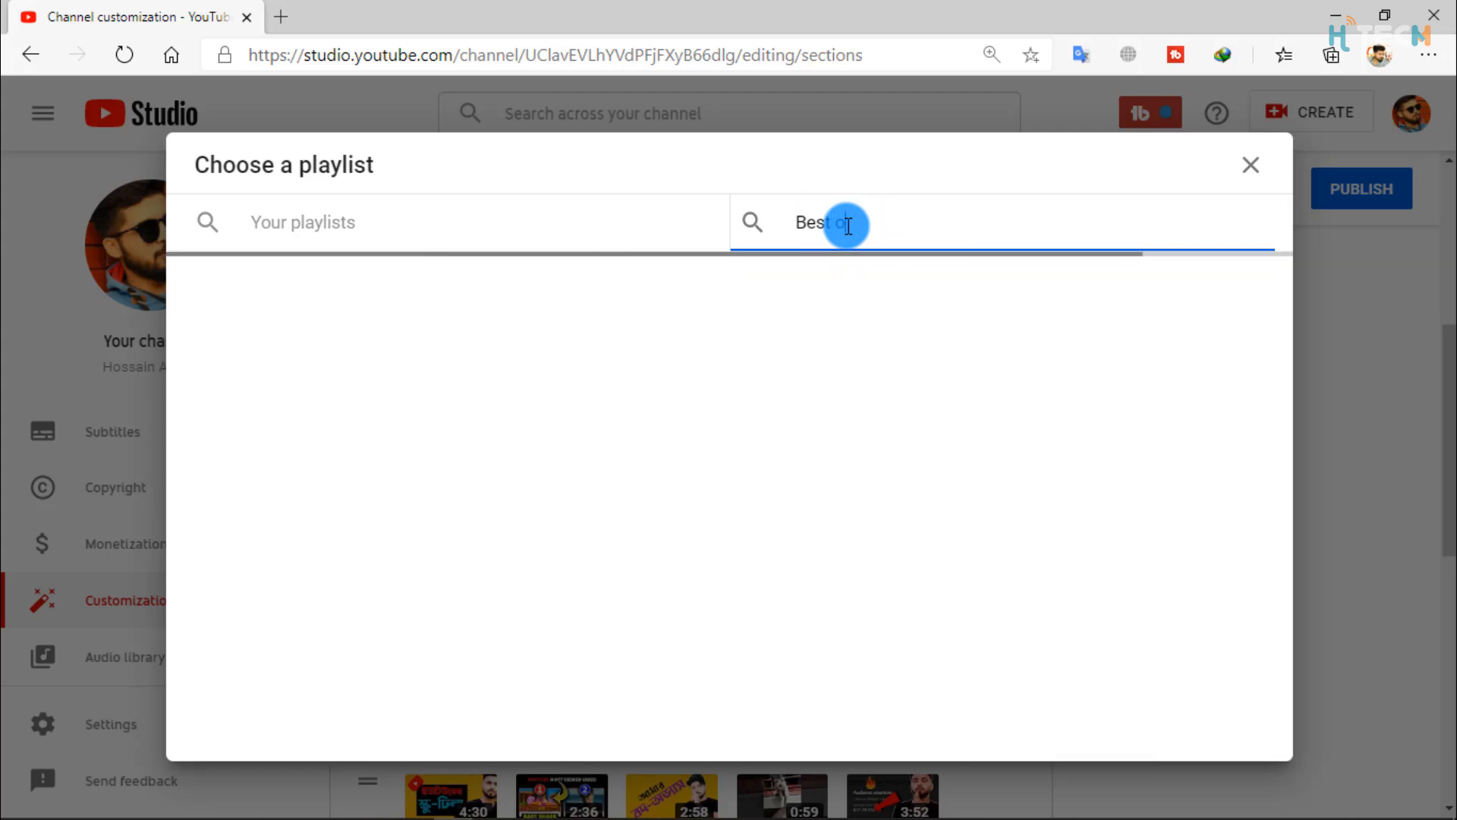
{"action": "type", "text": " Hossain tech"}
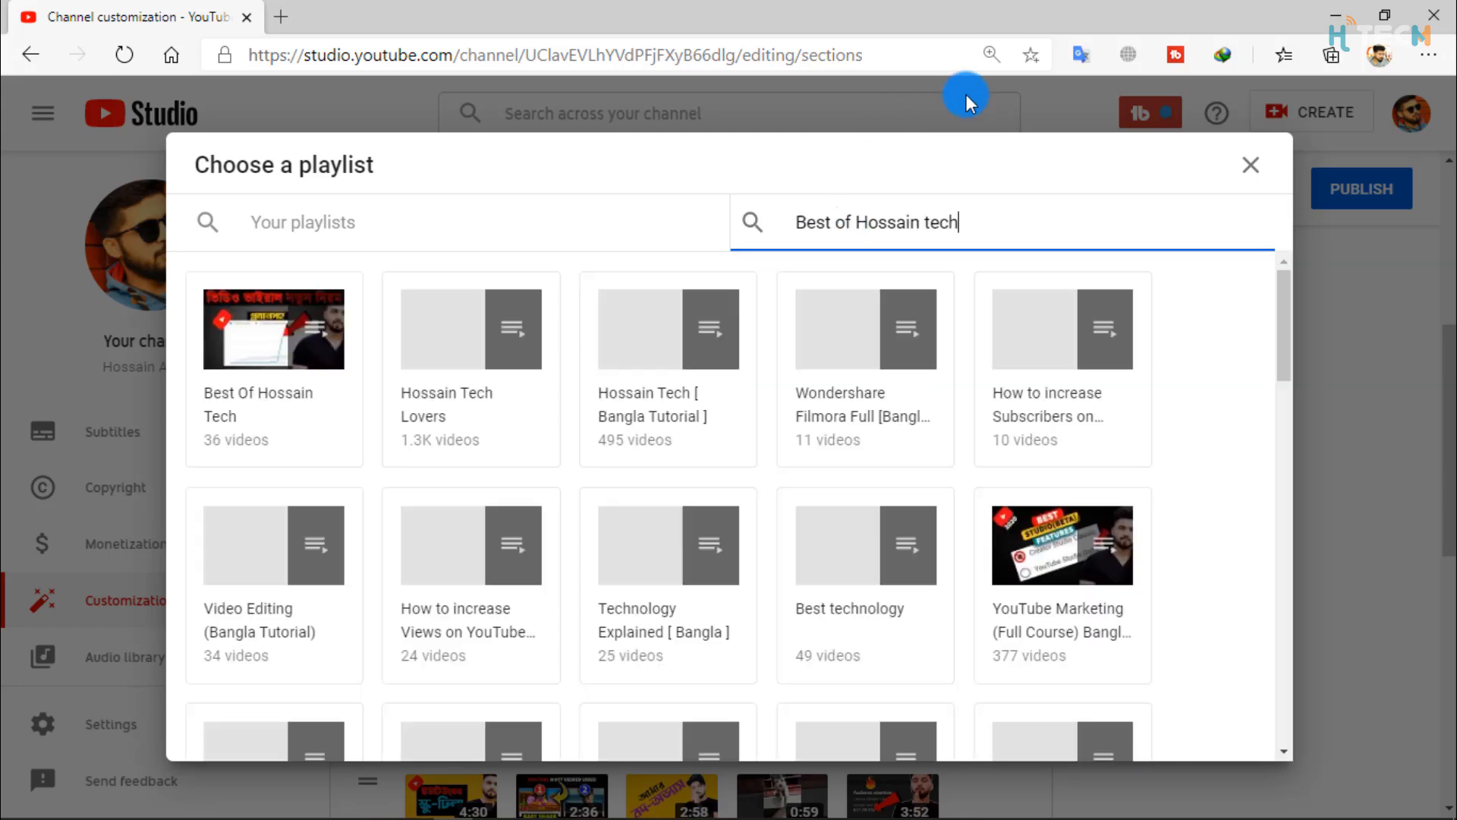
{"action": "left_click", "coordinate": [279, 337]}
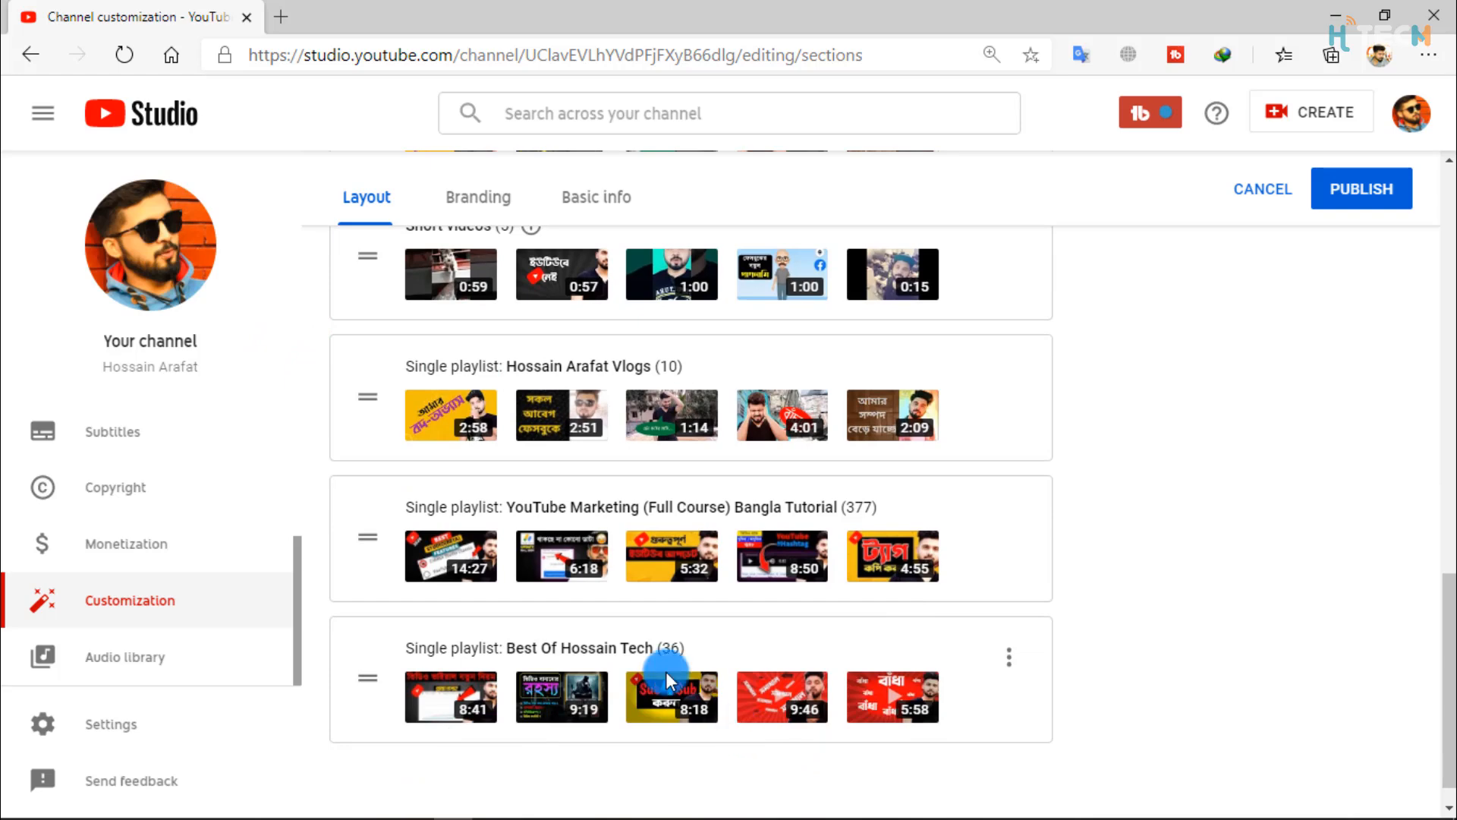
Add a Created playlists section to the featured sections.
{"action": "scroll", "coordinate": [921, 579], "scroll_direction": "up", "scroll_amount": 3}
{"action": "scroll", "coordinate": [1106, 335], "scroll_direction": "up", "scroll_amount": 10}
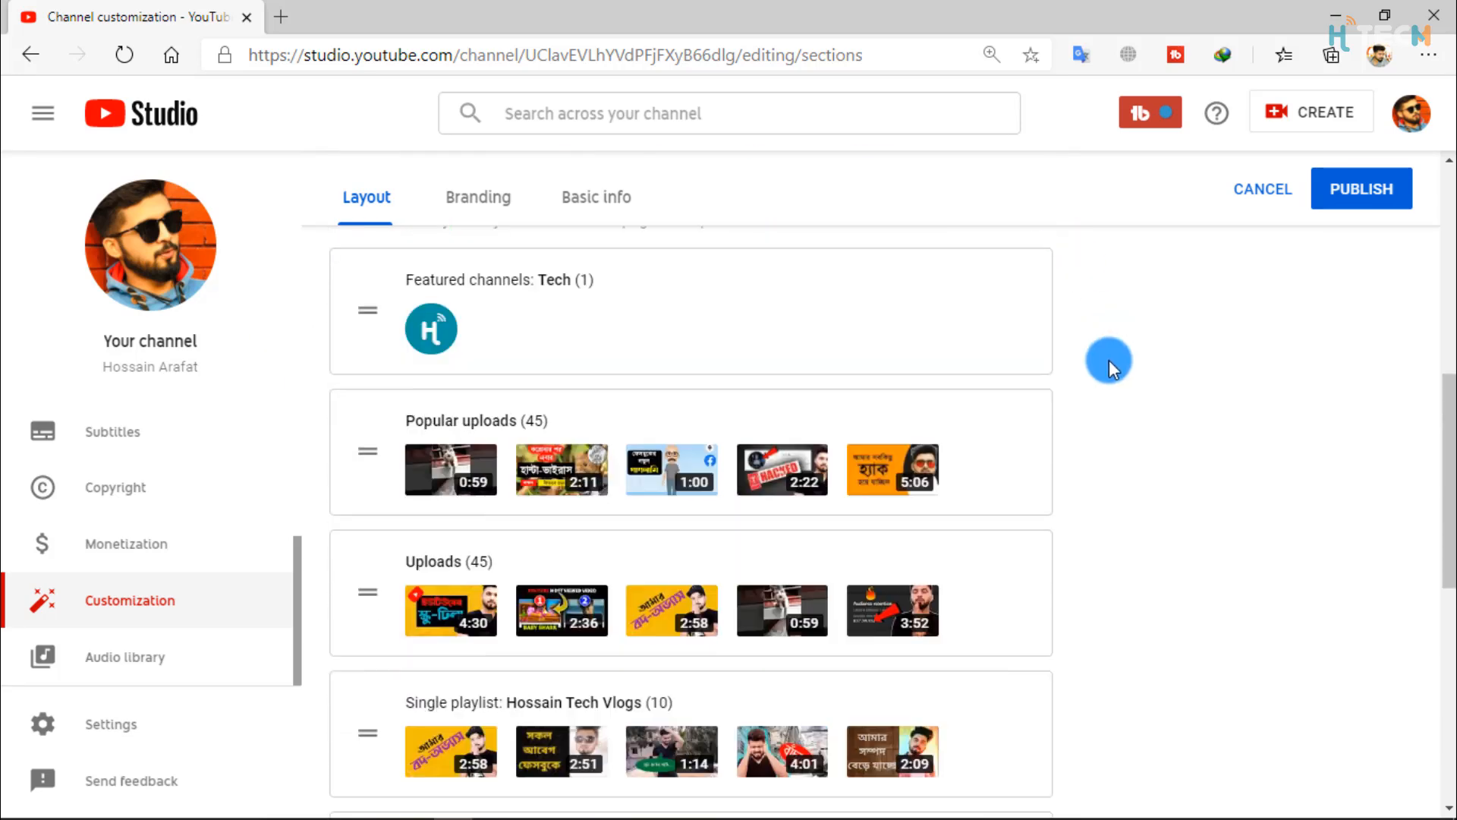
{"action": "left_click", "coordinate": [956, 591]}
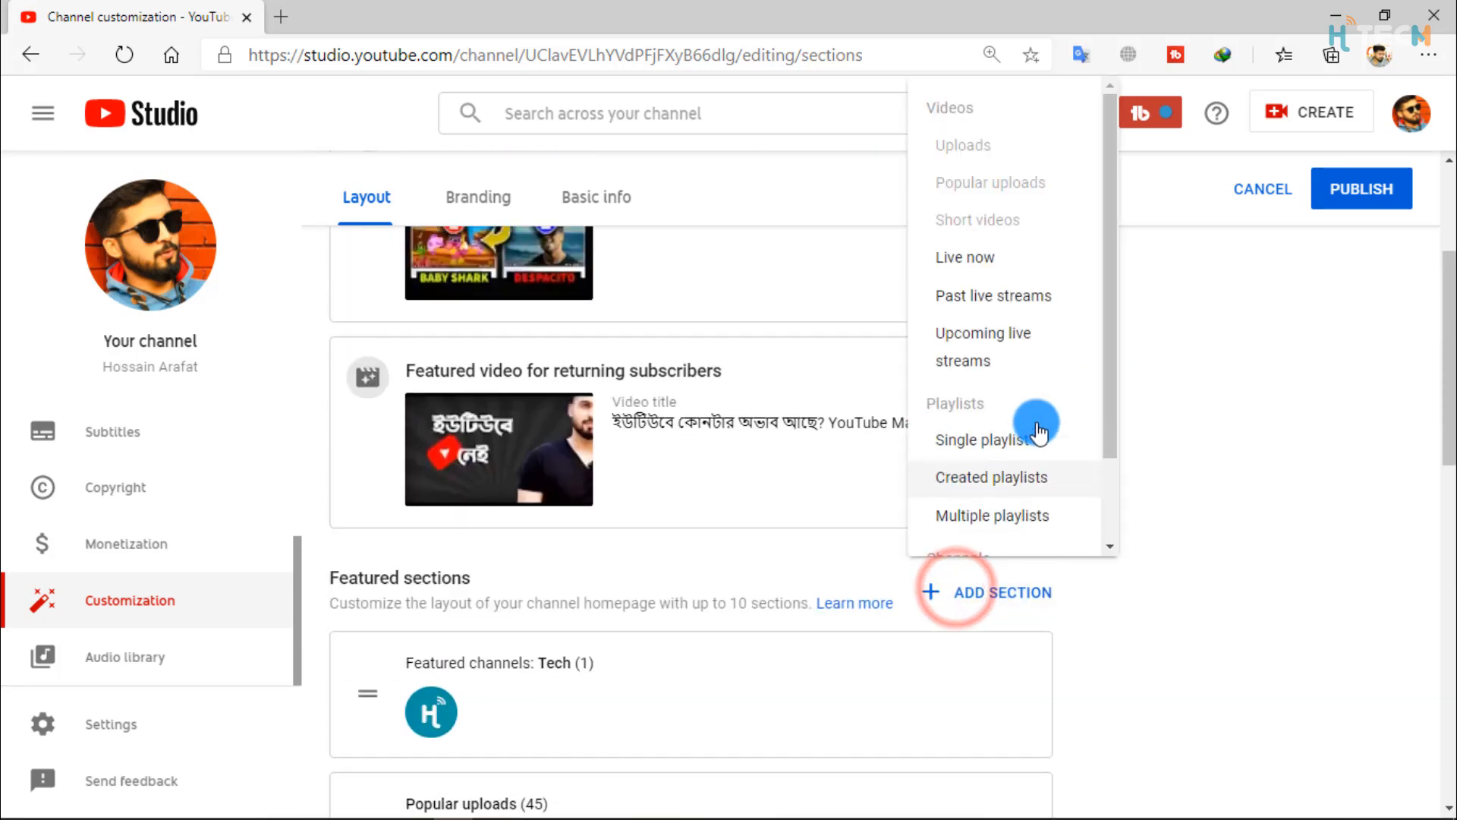
{"action": "scroll", "coordinate": [1027, 432], "scroll_direction": "down", "scroll_amount": 1}
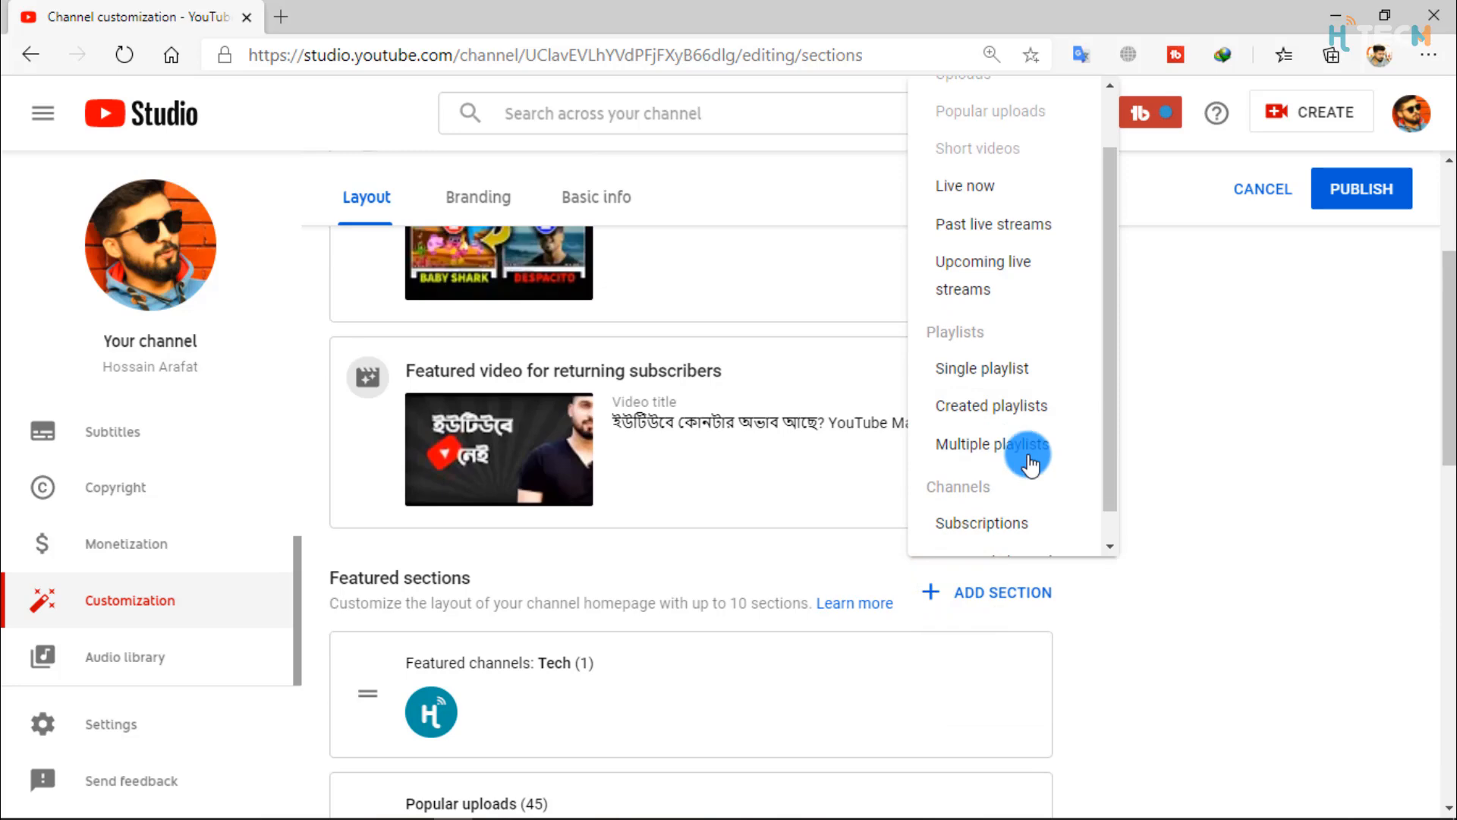
{"action": "left_click", "coordinate": [979, 413]}
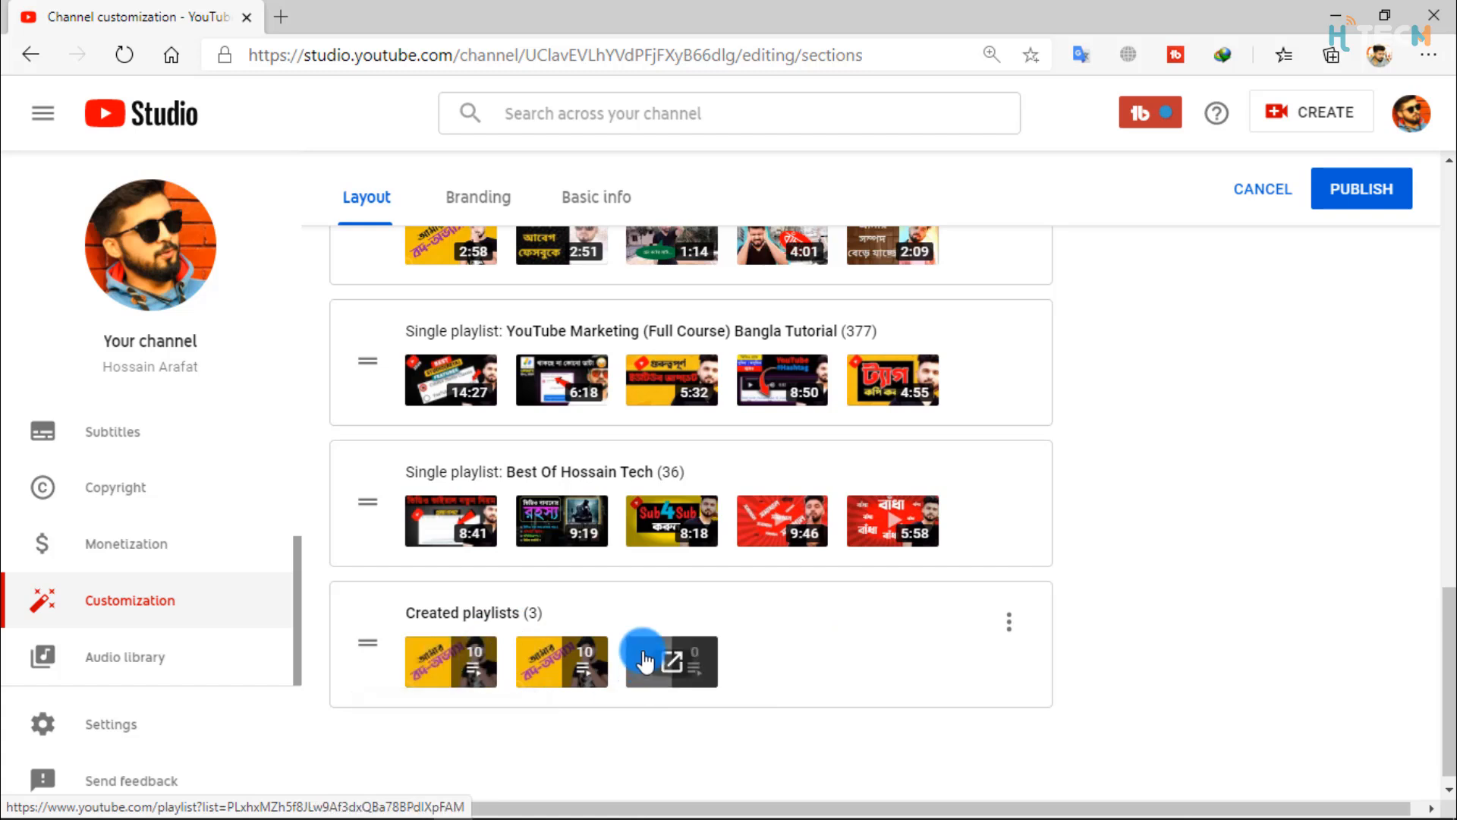
Review the list of featured sections and add a Past live streams section.
{"action": "scroll", "coordinate": [933, 667], "scroll_direction": "up", "scroll_amount": 5}
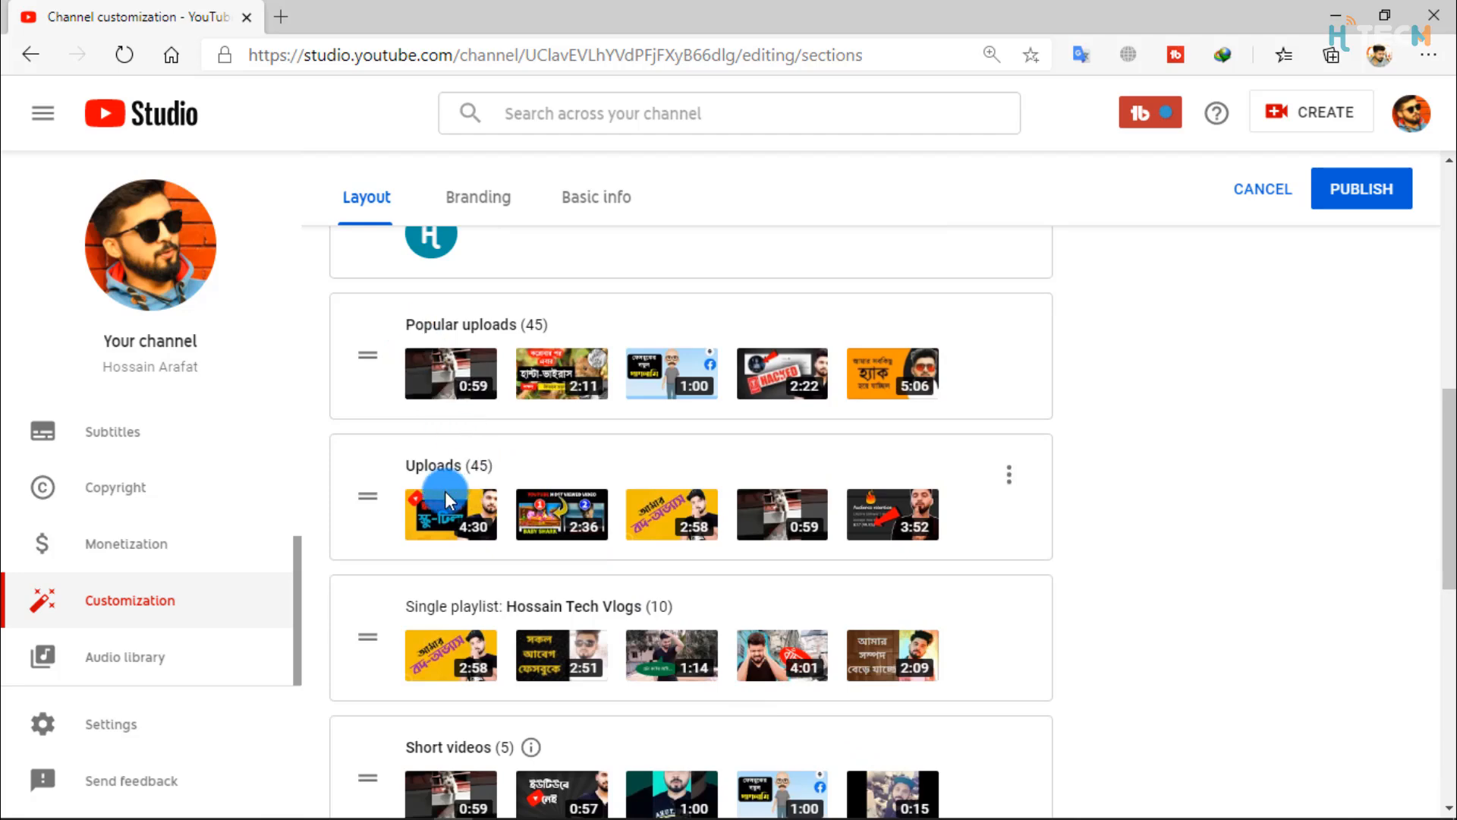
{"action": "scroll", "coordinate": [446, 561], "scroll_direction": "down", "scroll_amount": 3}
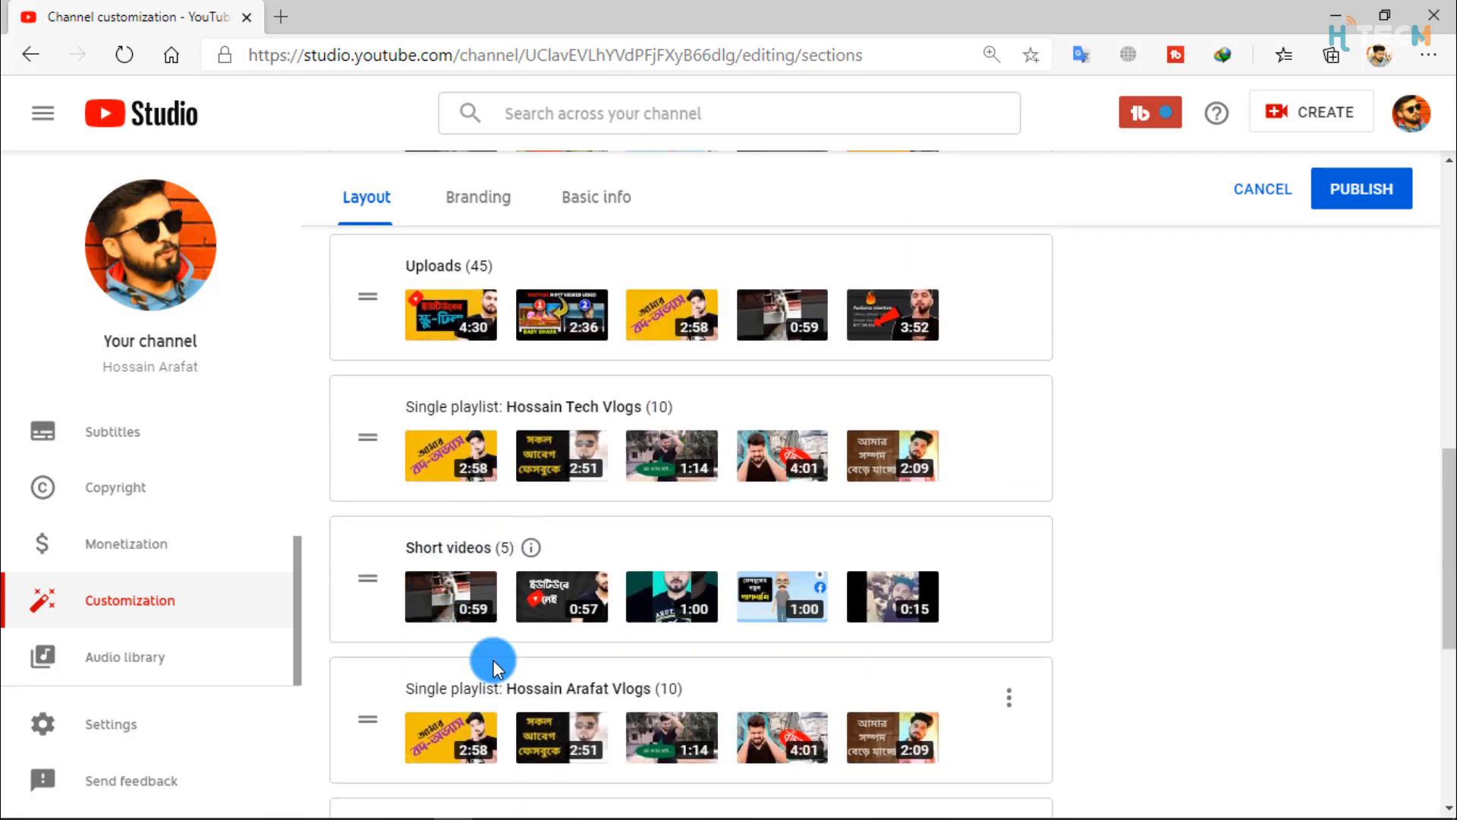
{"action": "scroll", "coordinate": [493, 666], "scroll_direction": "down", "scroll_amount": 3}
{"action": "scroll", "coordinate": [511, 618], "scroll_direction": "down", "scroll_amount": 5}
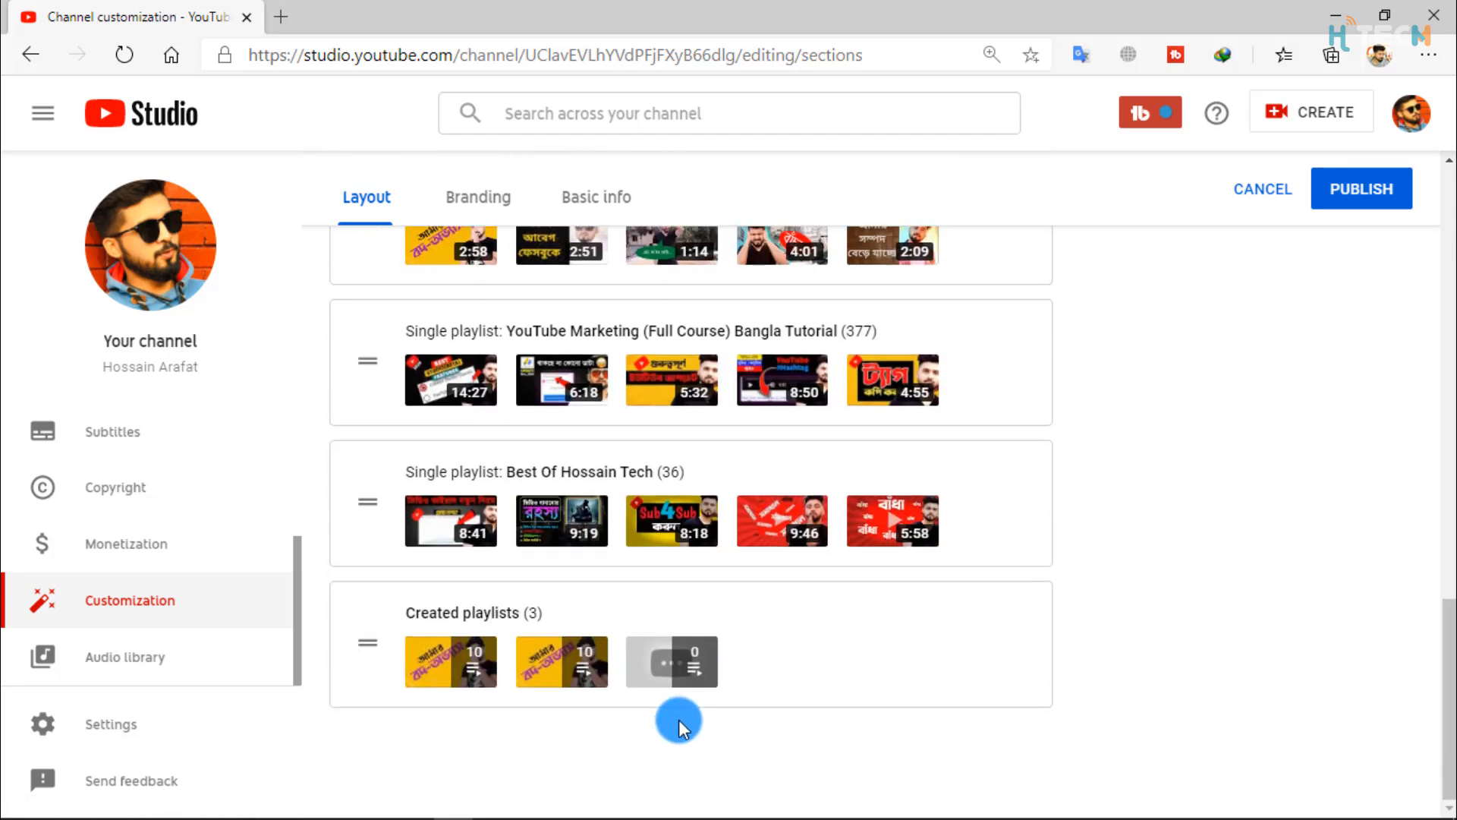
{"action": "scroll", "coordinate": [666, 730], "scroll_direction": "up", "scroll_amount": 15}
{"action": "left_click", "coordinate": [1003, 618]}
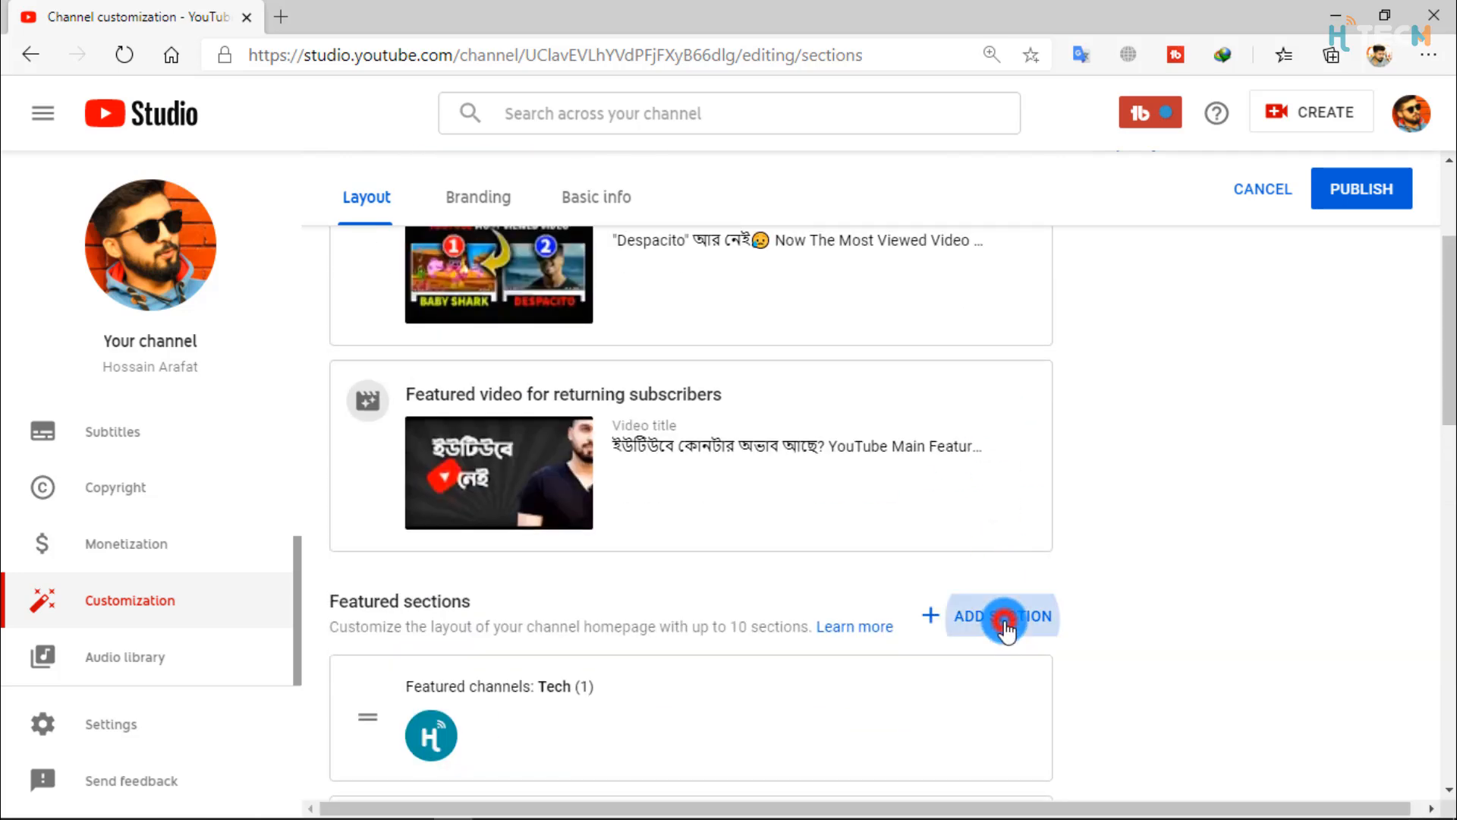
{"action": "scroll", "coordinate": [989, 474], "scroll_direction": "down", "scroll_amount": 2}
{"action": "scroll", "coordinate": [994, 465], "scroll_direction": "up", "scroll_amount": 2}
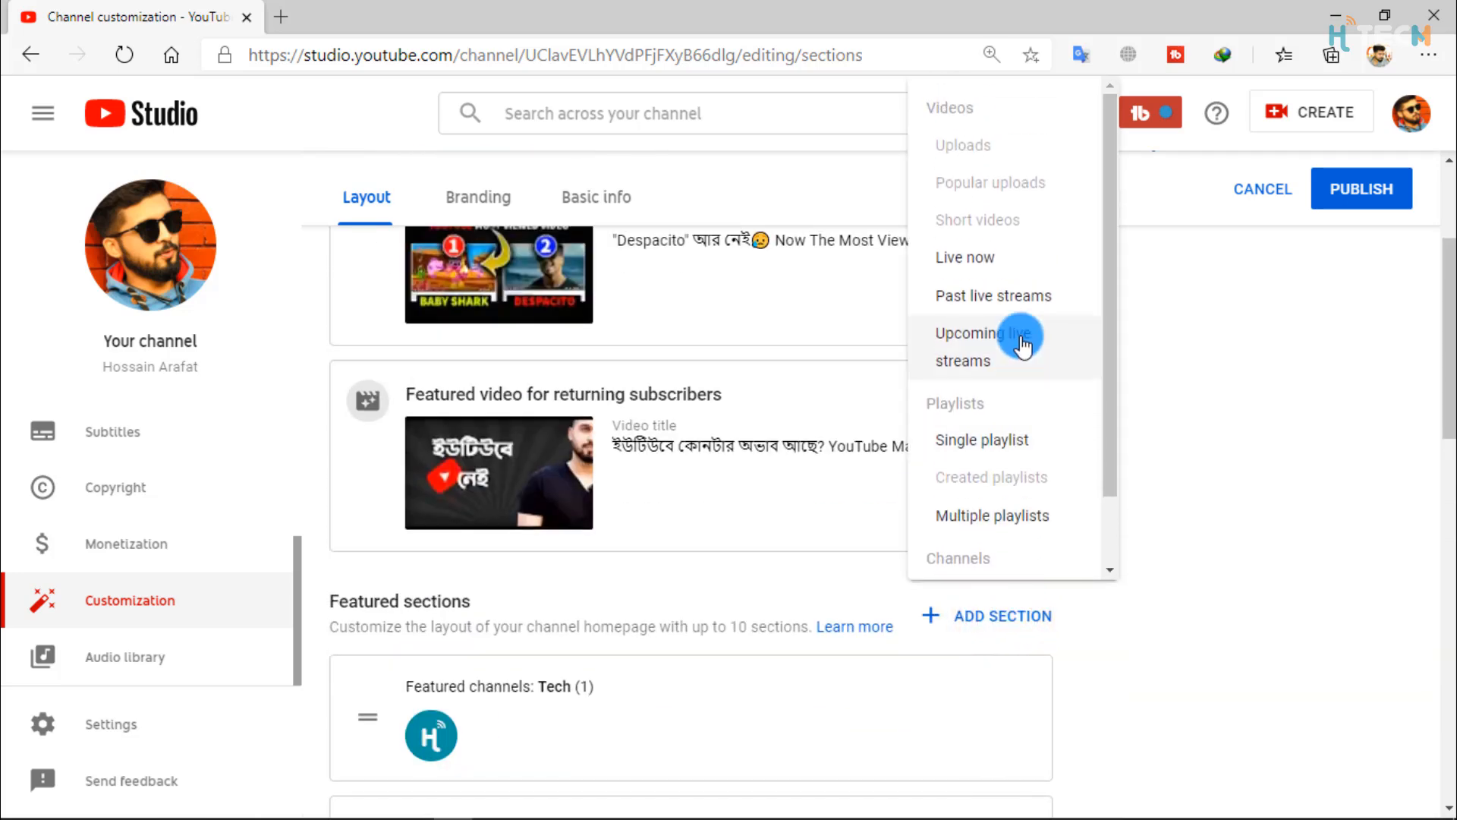
{"action": "left_click", "coordinate": [996, 297]}
Highlight the maximum number of sections stated in the Featured sections description.
{"action": "scroll", "coordinate": [666, 650], "scroll_direction": "up", "scroll_amount": 5}
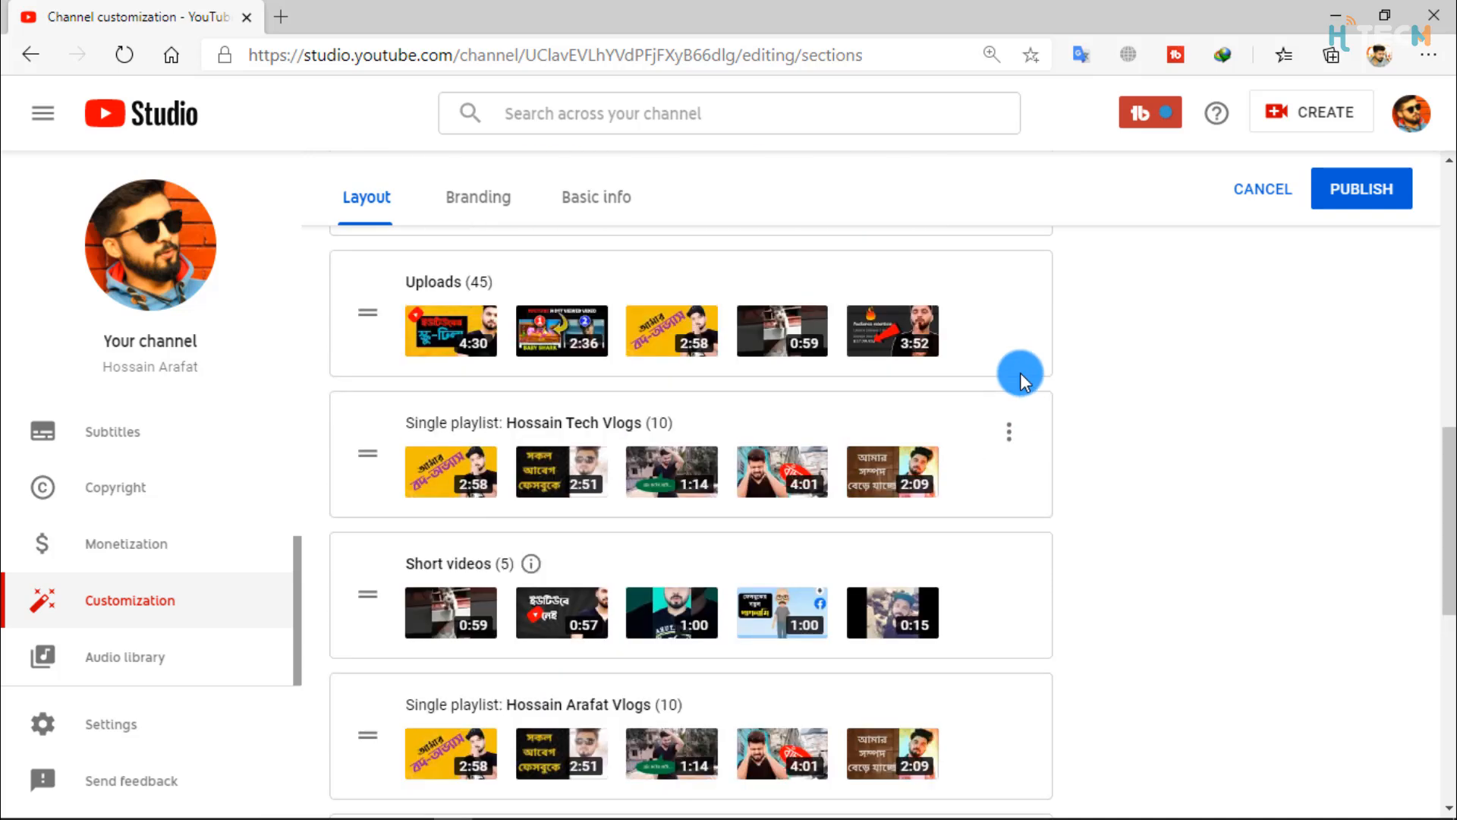
{"action": "scroll", "coordinate": [1009, 455], "scroll_direction": "up", "scroll_amount": 7}
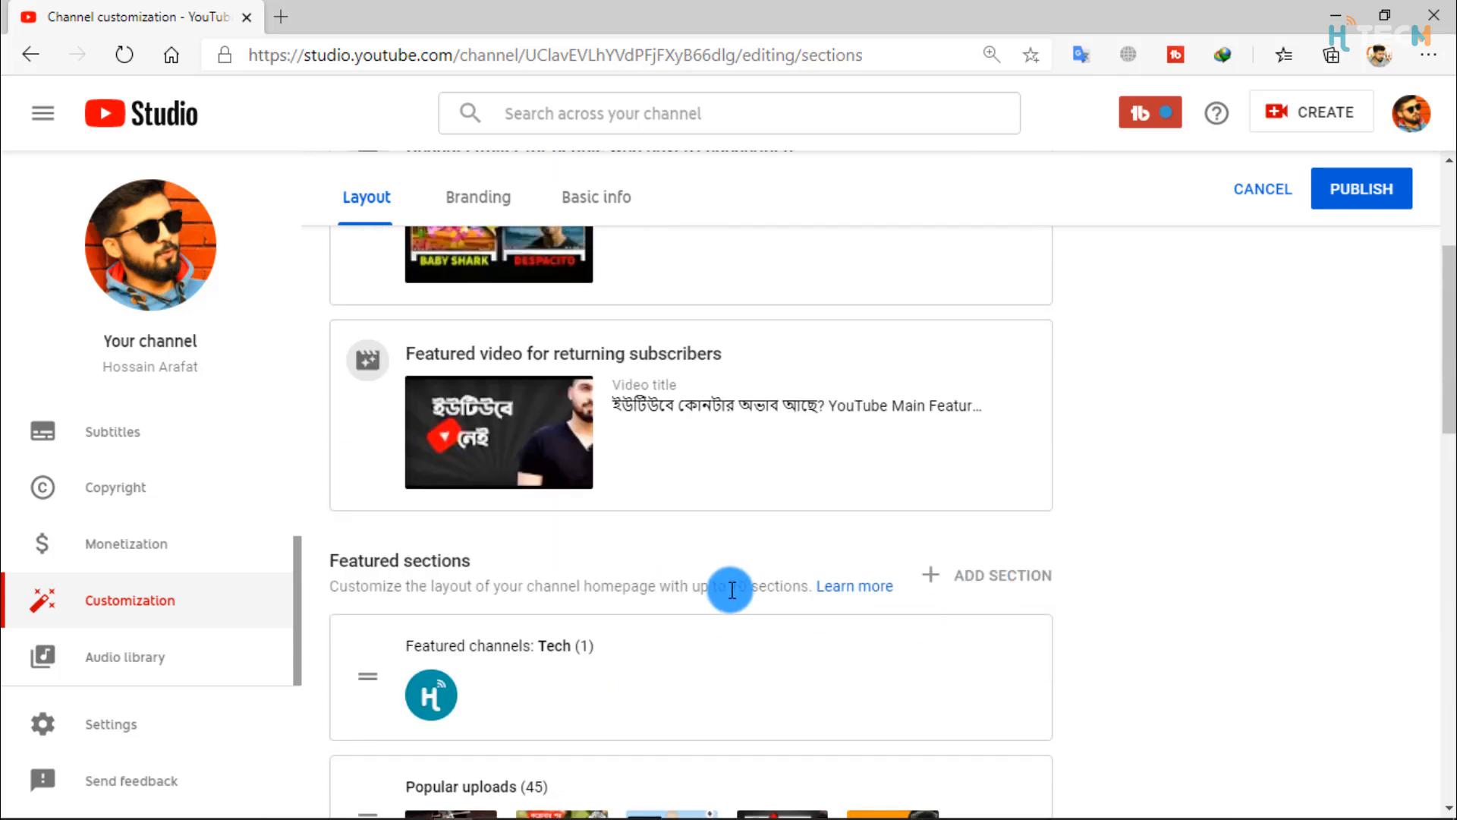
{"action": "left_click_drag", "start_coordinate": [728, 586], "coordinate": [808, 587]}
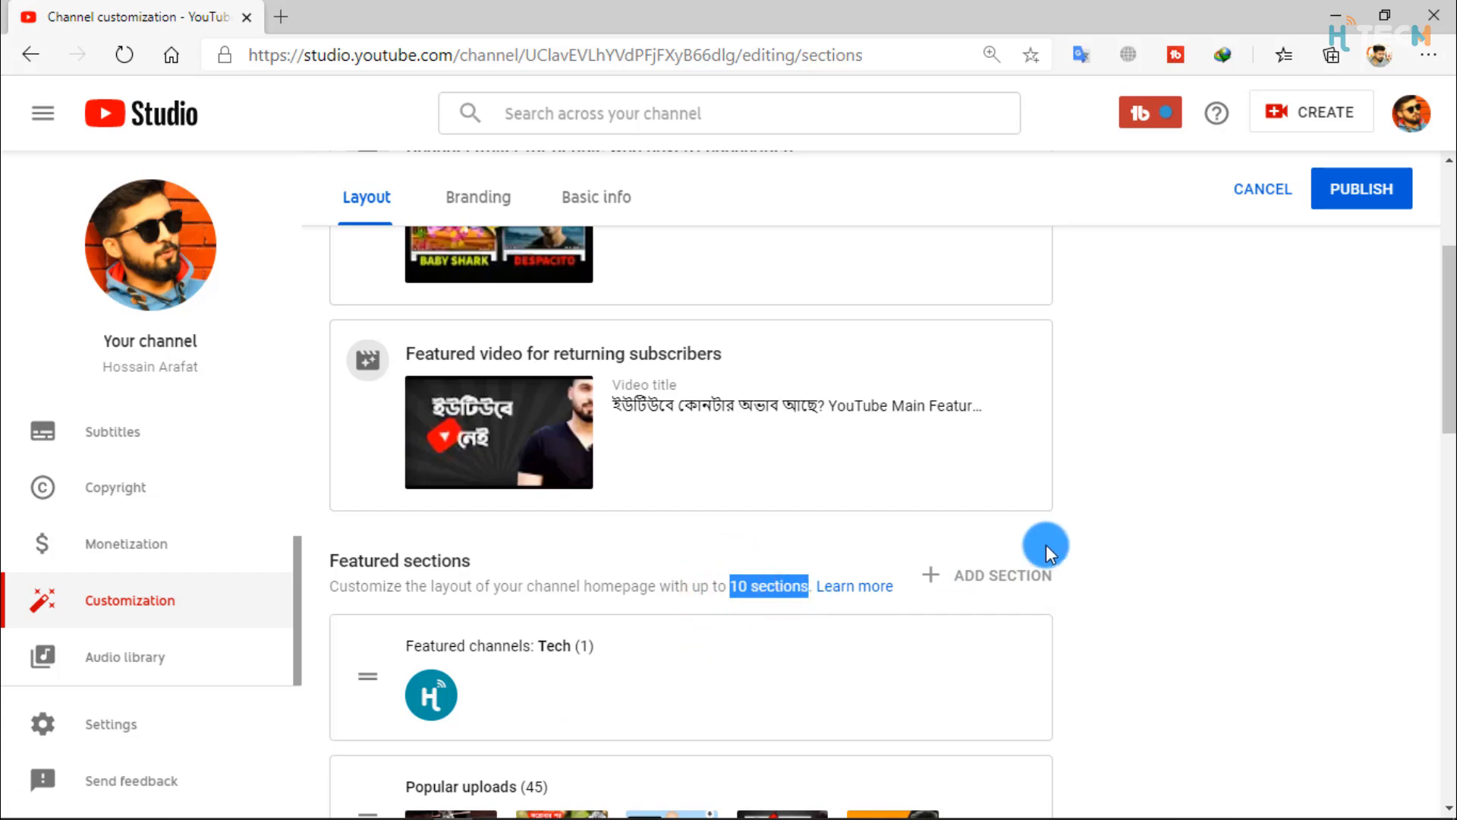
Open the Branding settings and review the profile picture, banner image and video watermark options.
{"action": "scroll", "coordinate": [781, 735], "scroll_direction": "down", "scroll_amount": 15}
{"action": "scroll", "coordinate": [817, 676], "scroll_direction": "up", "scroll_amount": 16}
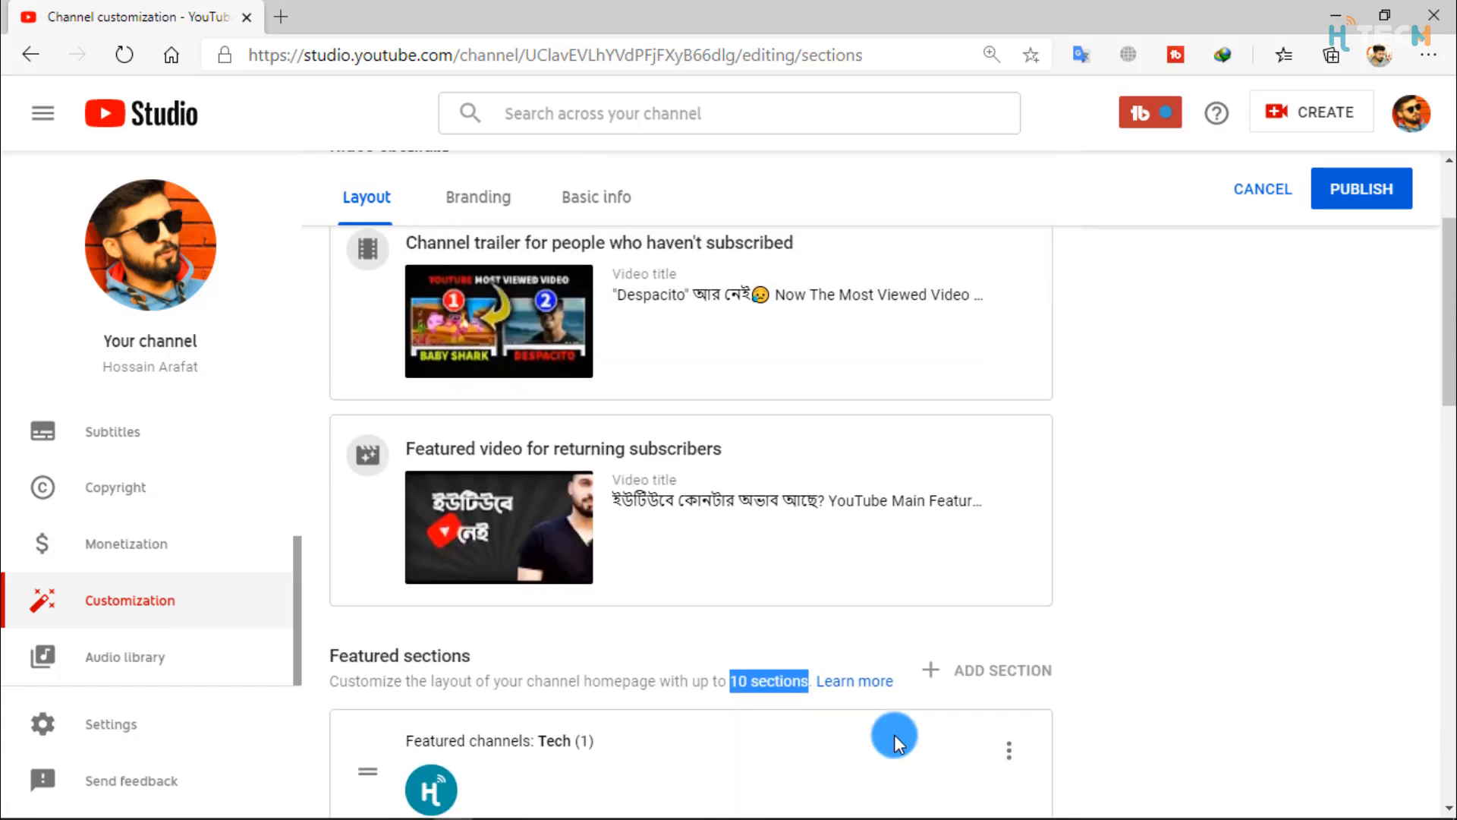
{"action": "left_click", "coordinate": [476, 198]}
{"action": "scroll", "coordinate": [645, 440], "scroll_direction": "up", "scroll_amount": 5}
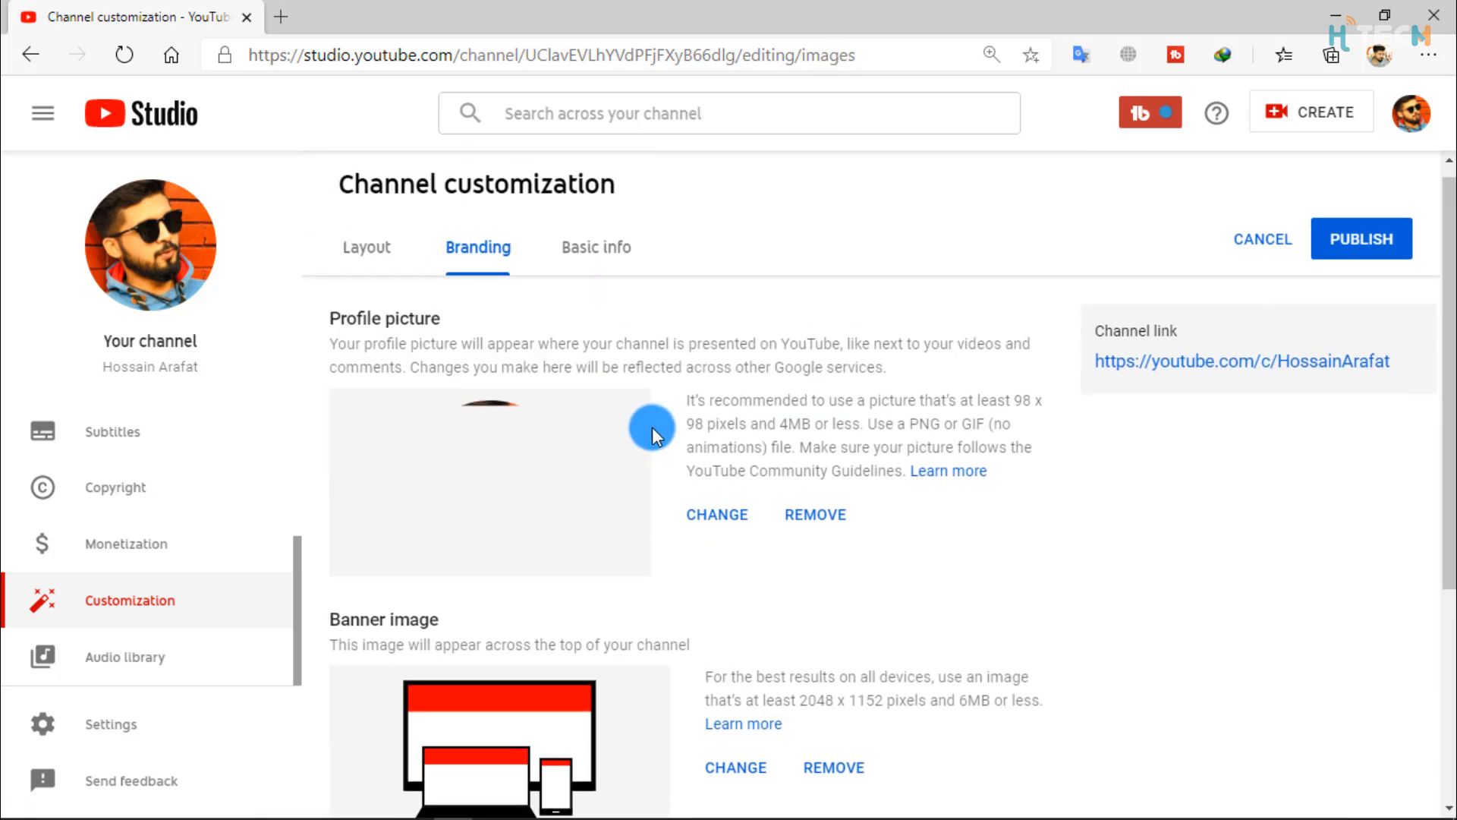
{"action": "scroll", "coordinate": [513, 604], "scroll_direction": "down", "scroll_amount": 3}
{"action": "scroll", "coordinate": [560, 517], "scroll_direction": "down", "scroll_amount": 1}
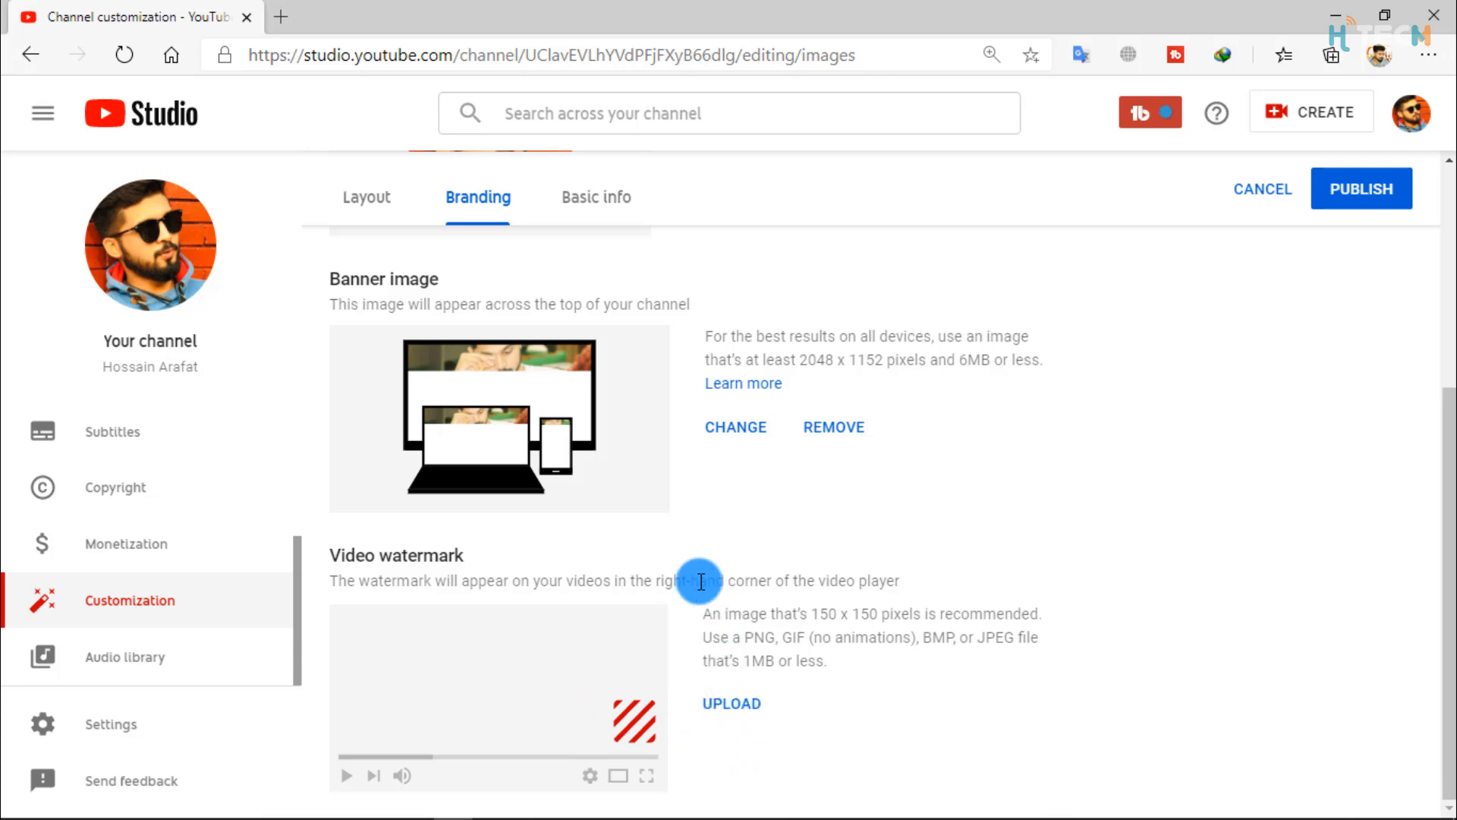
Open the Basic info settings and place the cursor at the start of the channel description.
{"action": "left_click", "coordinate": [592, 199]}
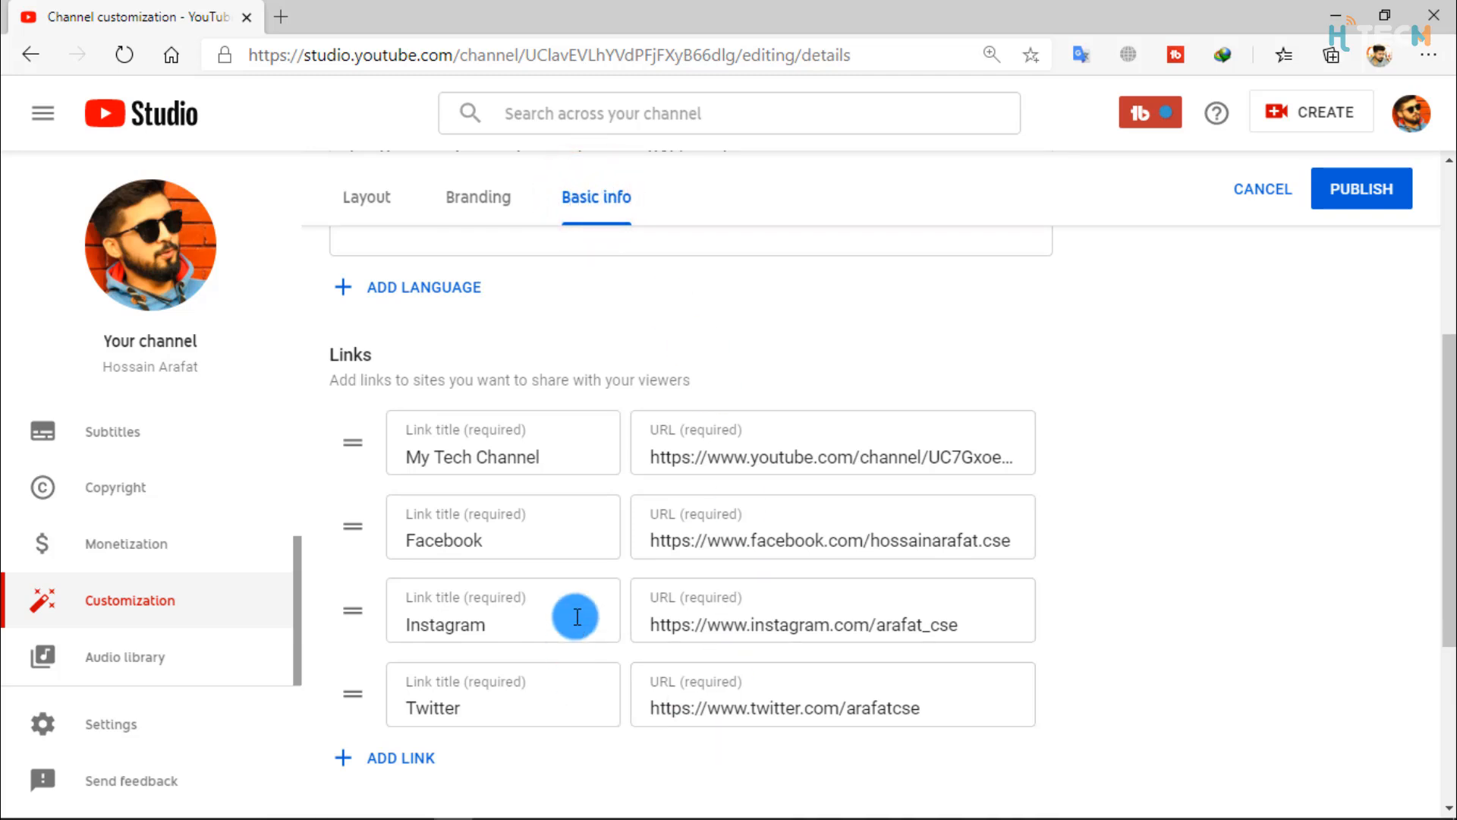
{"action": "scroll", "coordinate": [618, 542], "scroll_direction": "up", "scroll_amount": 4}
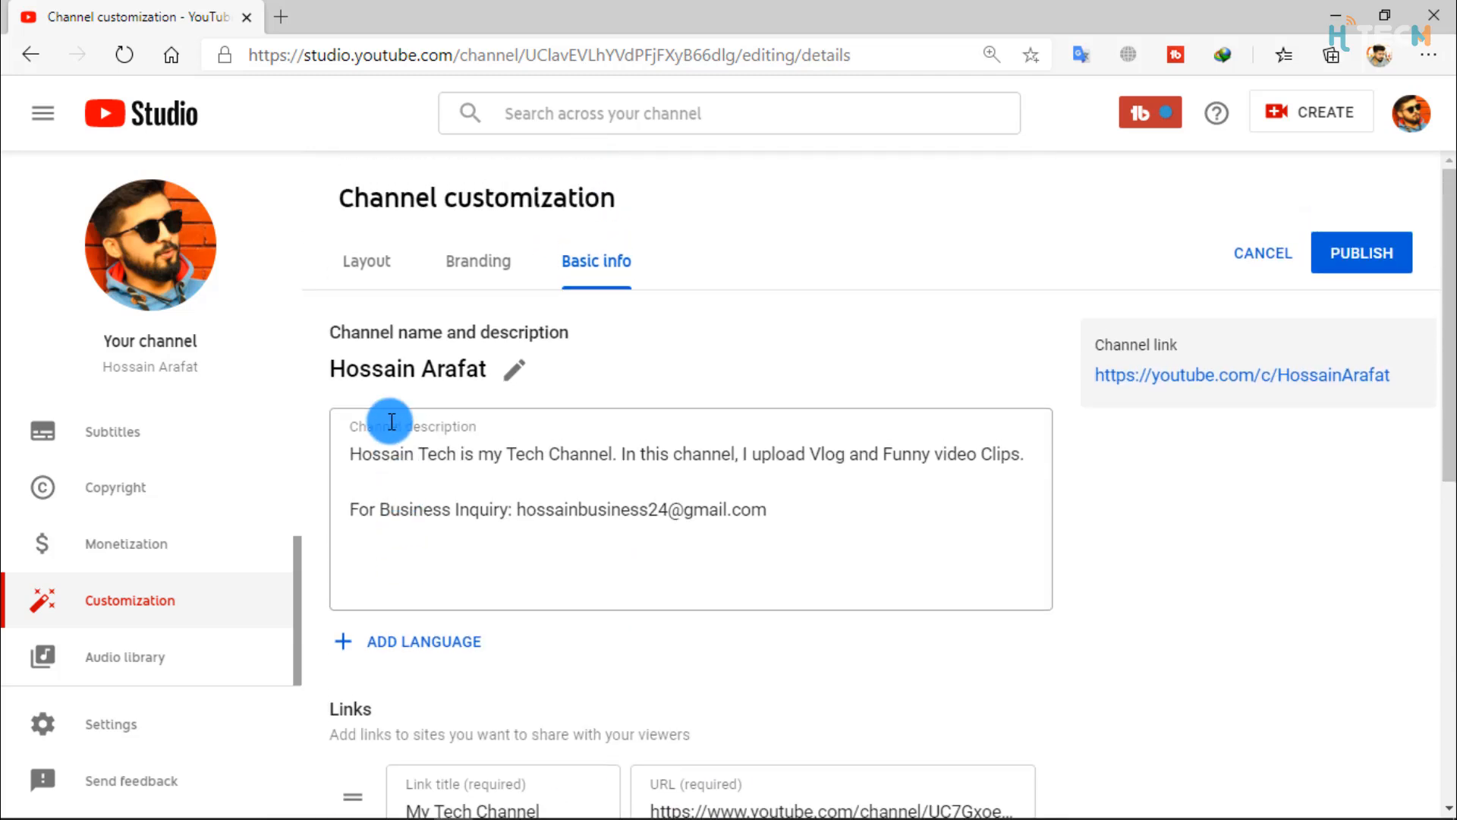
{"action": "left_click", "coordinate": [357, 458]}
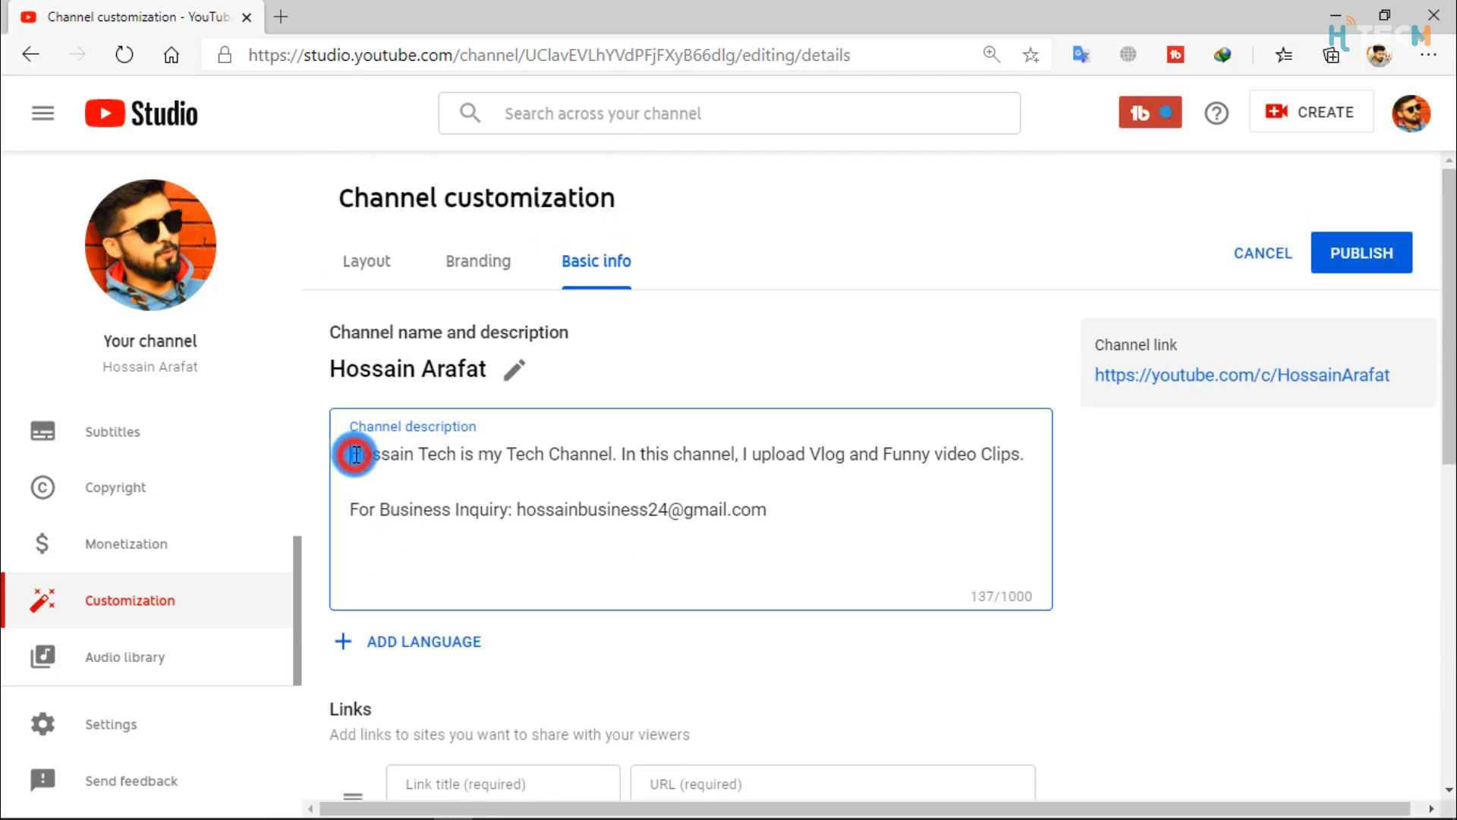
Switch to the public channel page in Chrome, open its About information and highlight the description's first sentence.
{"action": "left_click", "coordinate": [490, 803]}
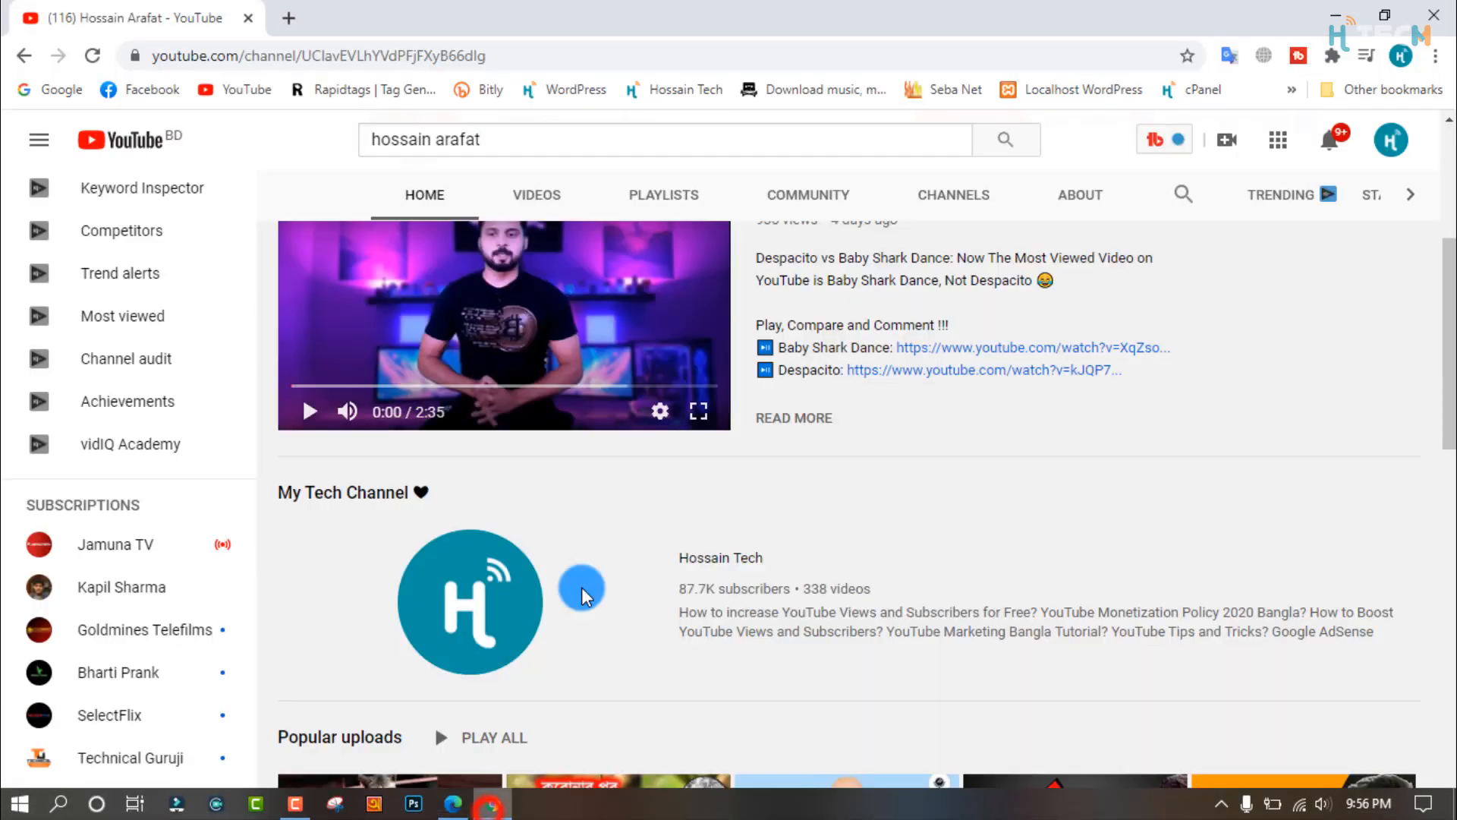
{"action": "scroll", "coordinate": [1073, 553], "scroll_direction": "up", "scroll_amount": 5}
{"action": "left_click", "coordinate": [1096, 494]}
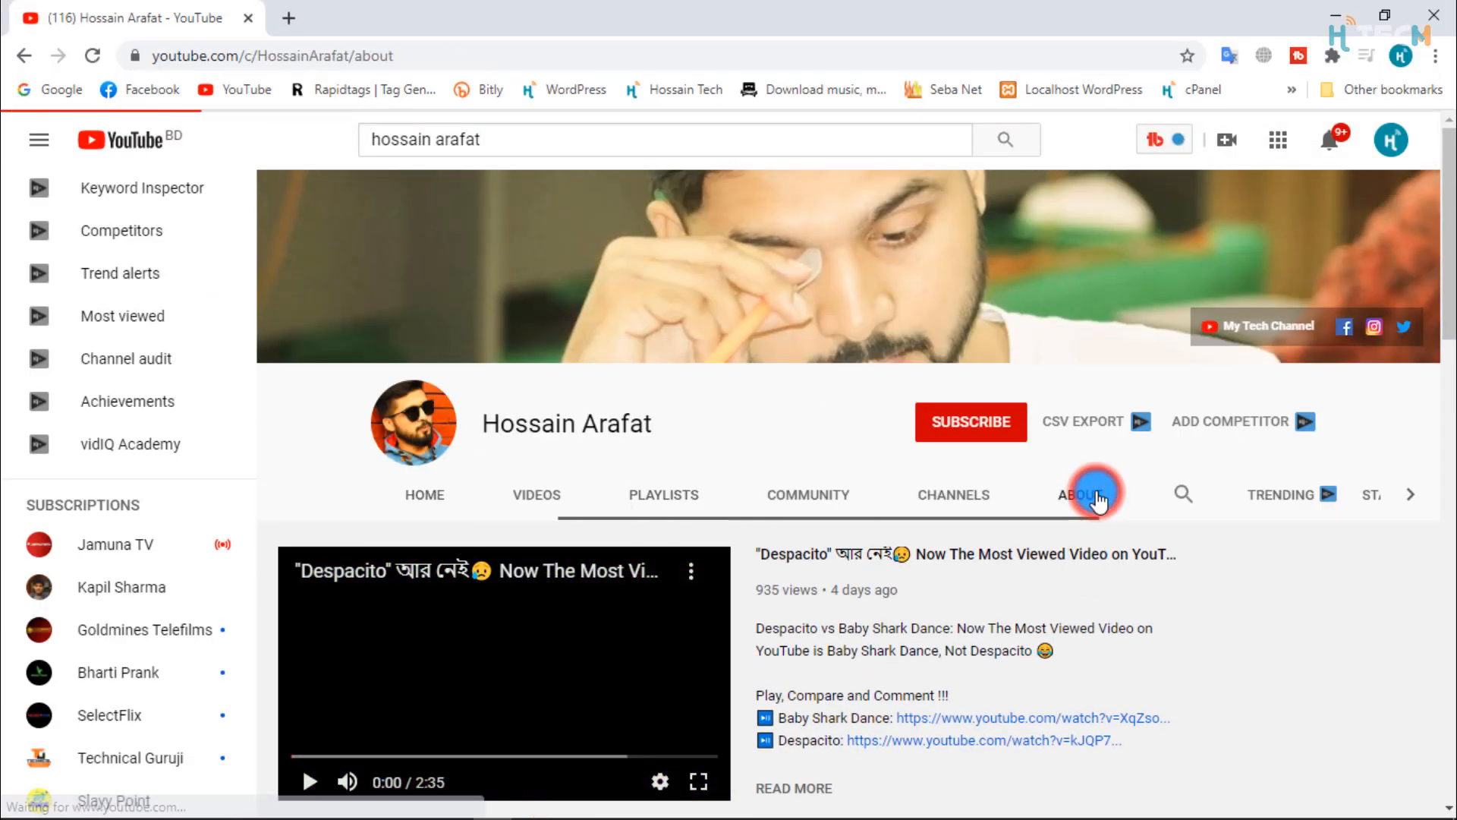
{"action": "scroll", "coordinate": [372, 516], "scroll_direction": "down", "scroll_amount": 3}
{"action": "left_click_drag", "start_coordinate": [278, 416], "coordinate": [663, 448]}
{"action": "left_click", "coordinate": [762, 485]}
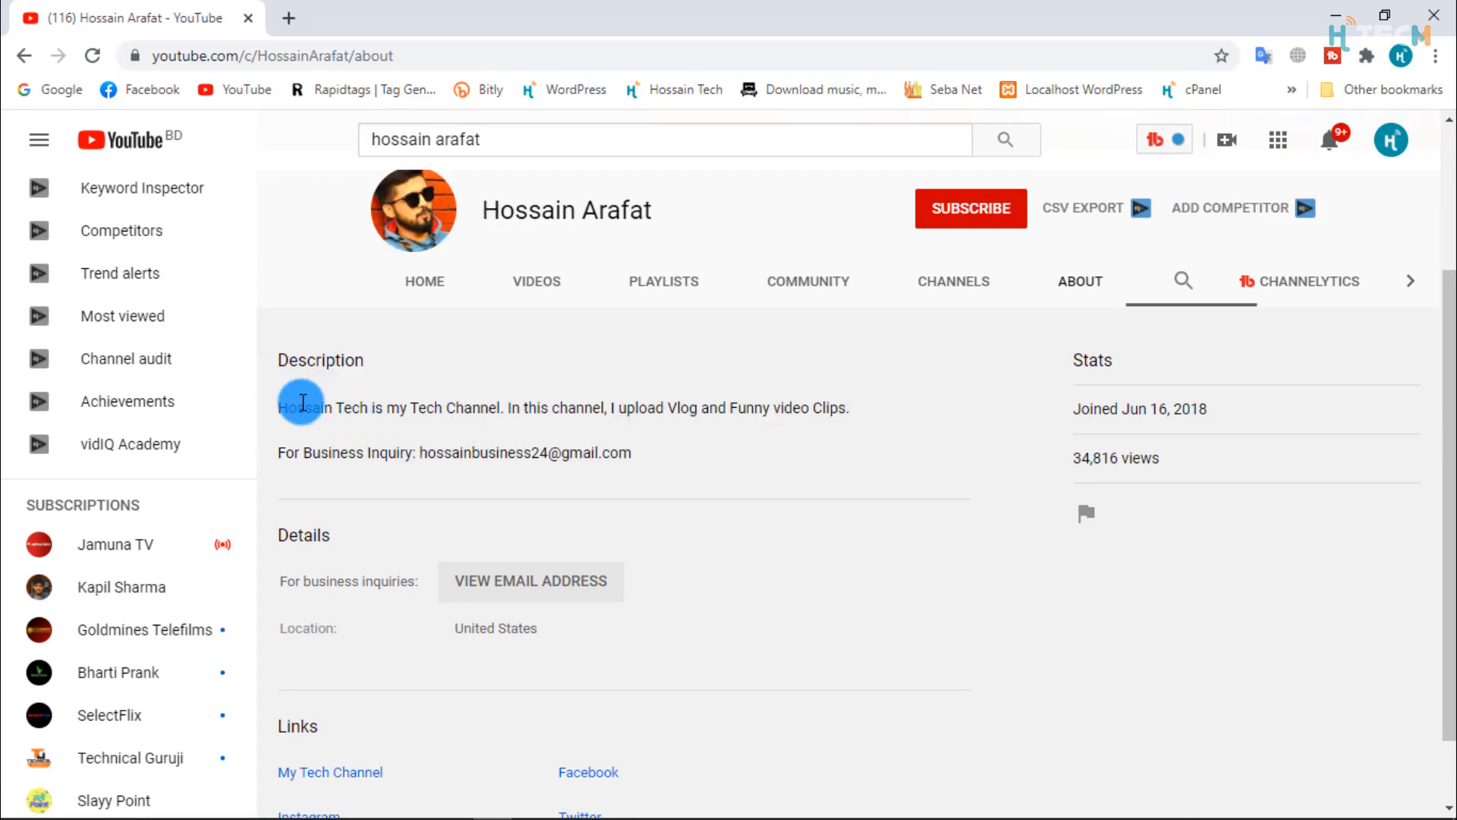
{"action": "left_click_drag", "start_coordinate": [282, 401], "coordinate": [872, 411]}
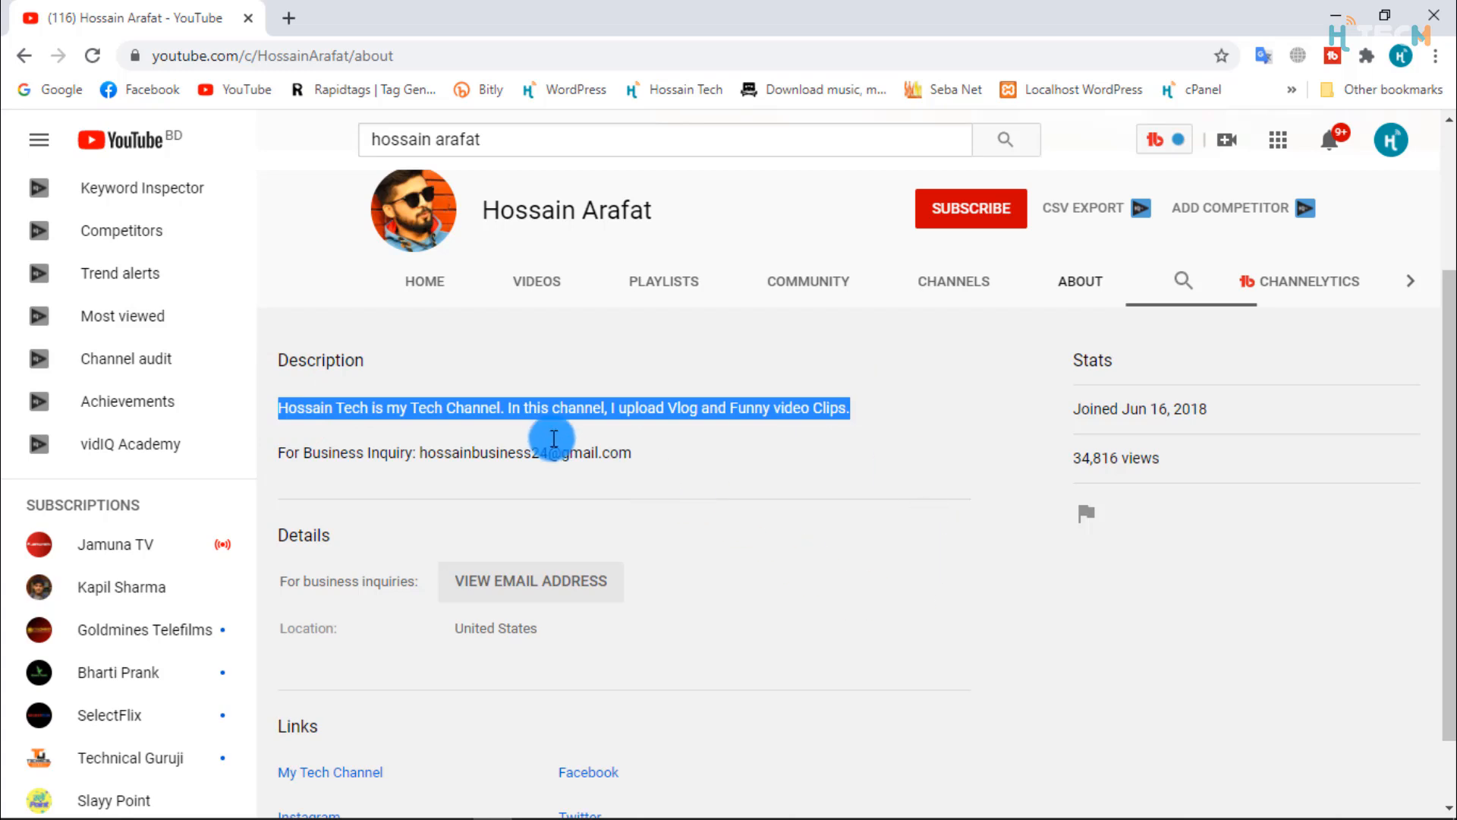
{"action": "left_click", "coordinate": [527, 408]}
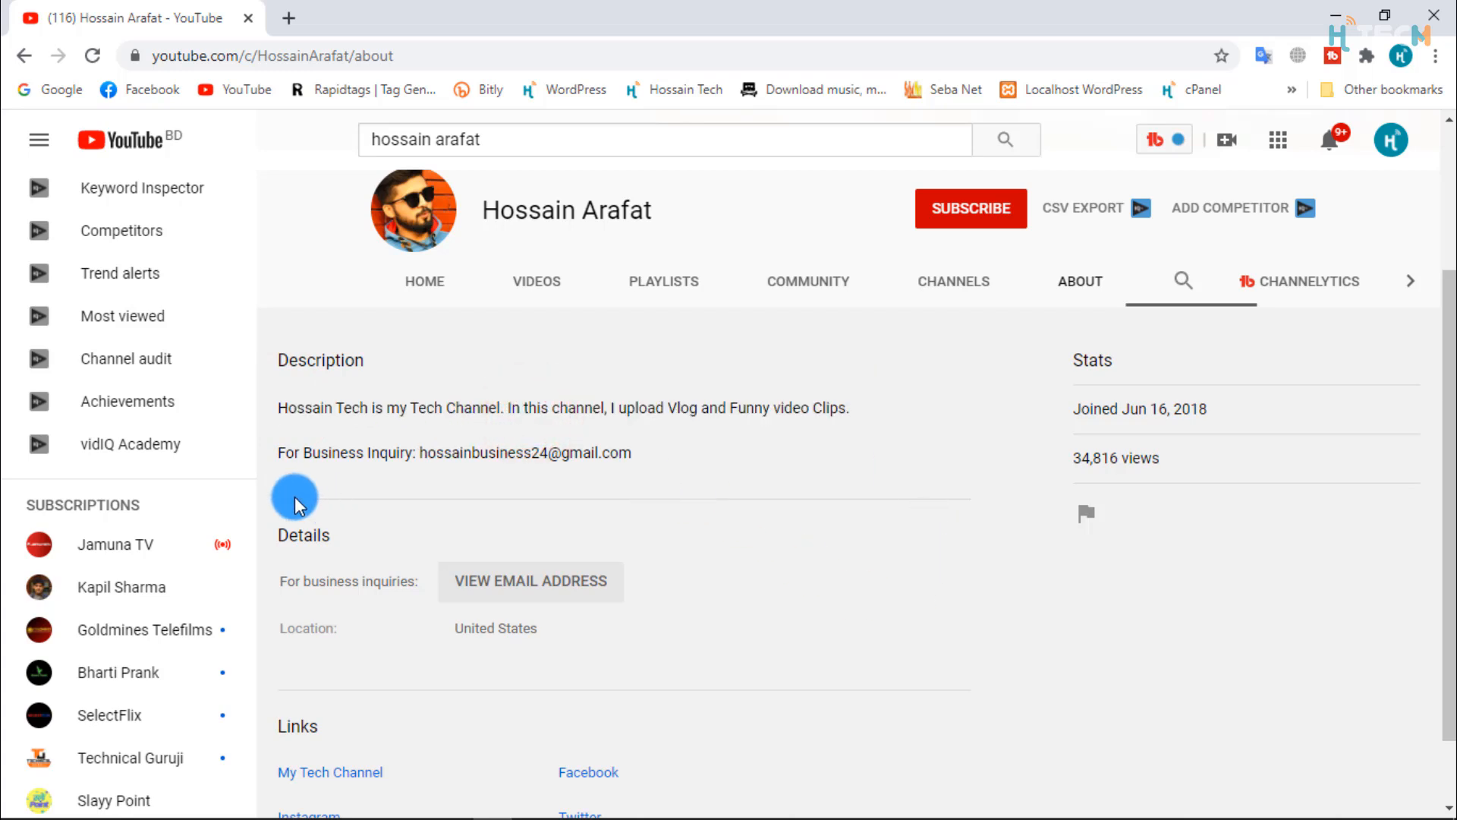
Highlight the business inquiry line and its email address in the About description.
{"action": "left_click_drag", "start_coordinate": [278, 453], "coordinate": [424, 449]}
{"action": "left_click", "coordinate": [425, 448]}
{"action": "left_click_drag", "start_coordinate": [279, 452], "coordinate": [660, 481]}
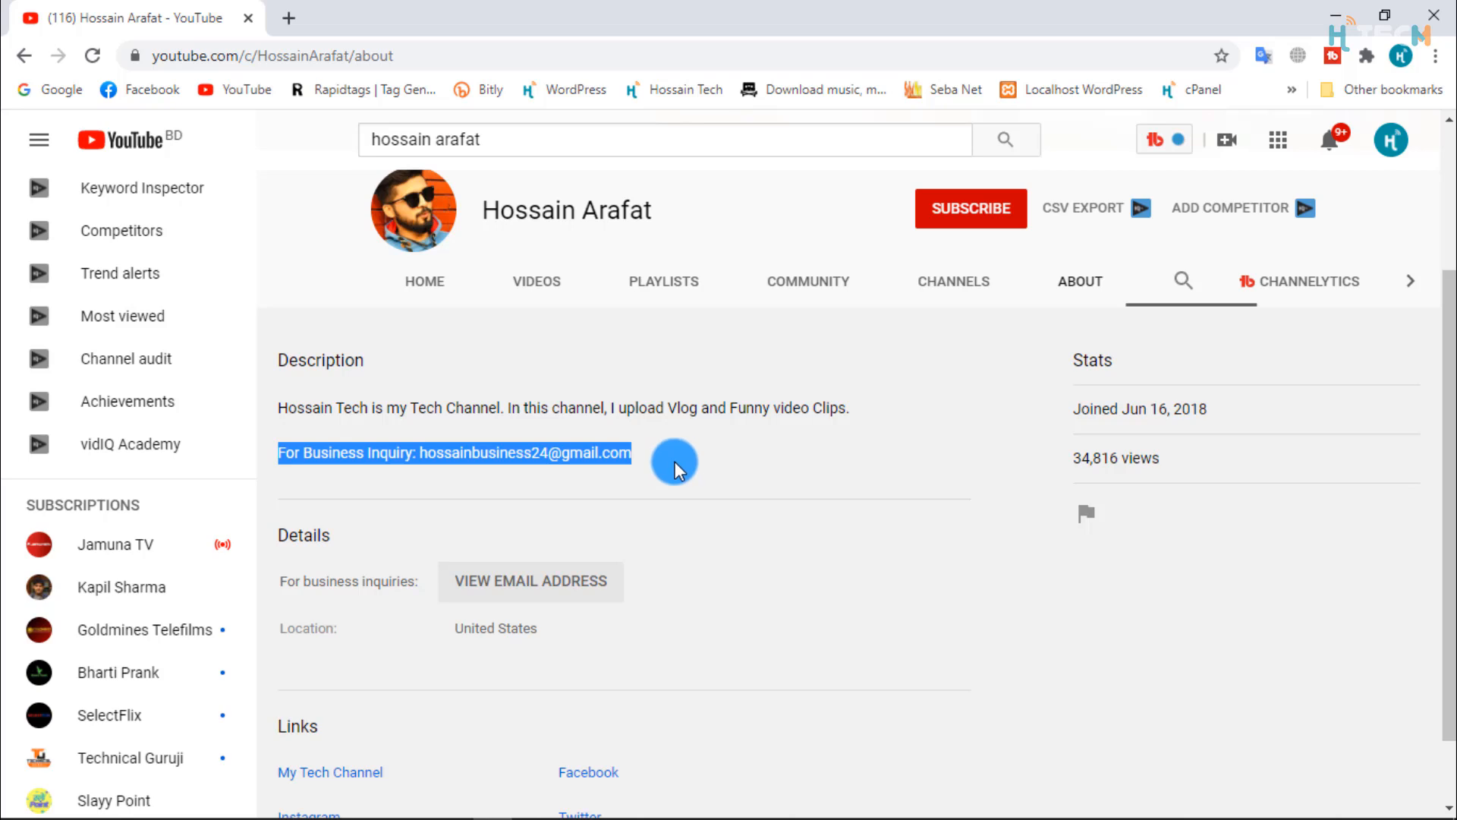
{"action": "left_click", "coordinate": [674, 461]}
{"action": "left_click_drag", "start_coordinate": [422, 451], "coordinate": [711, 467]}
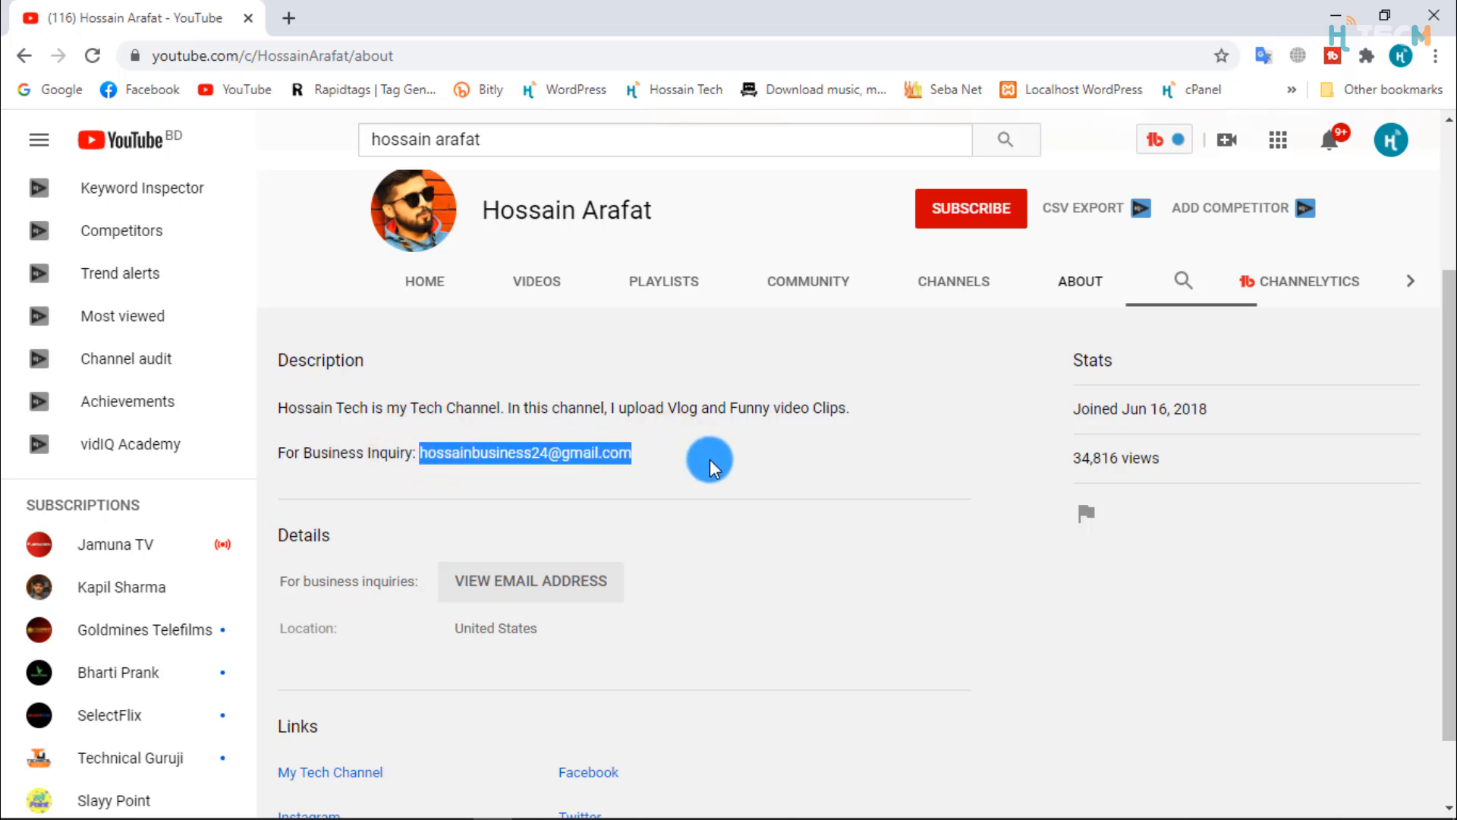
{"action": "left_click_drag", "start_coordinate": [419, 451], "coordinate": [712, 452]}
{"action": "left_click", "coordinate": [712, 453]}
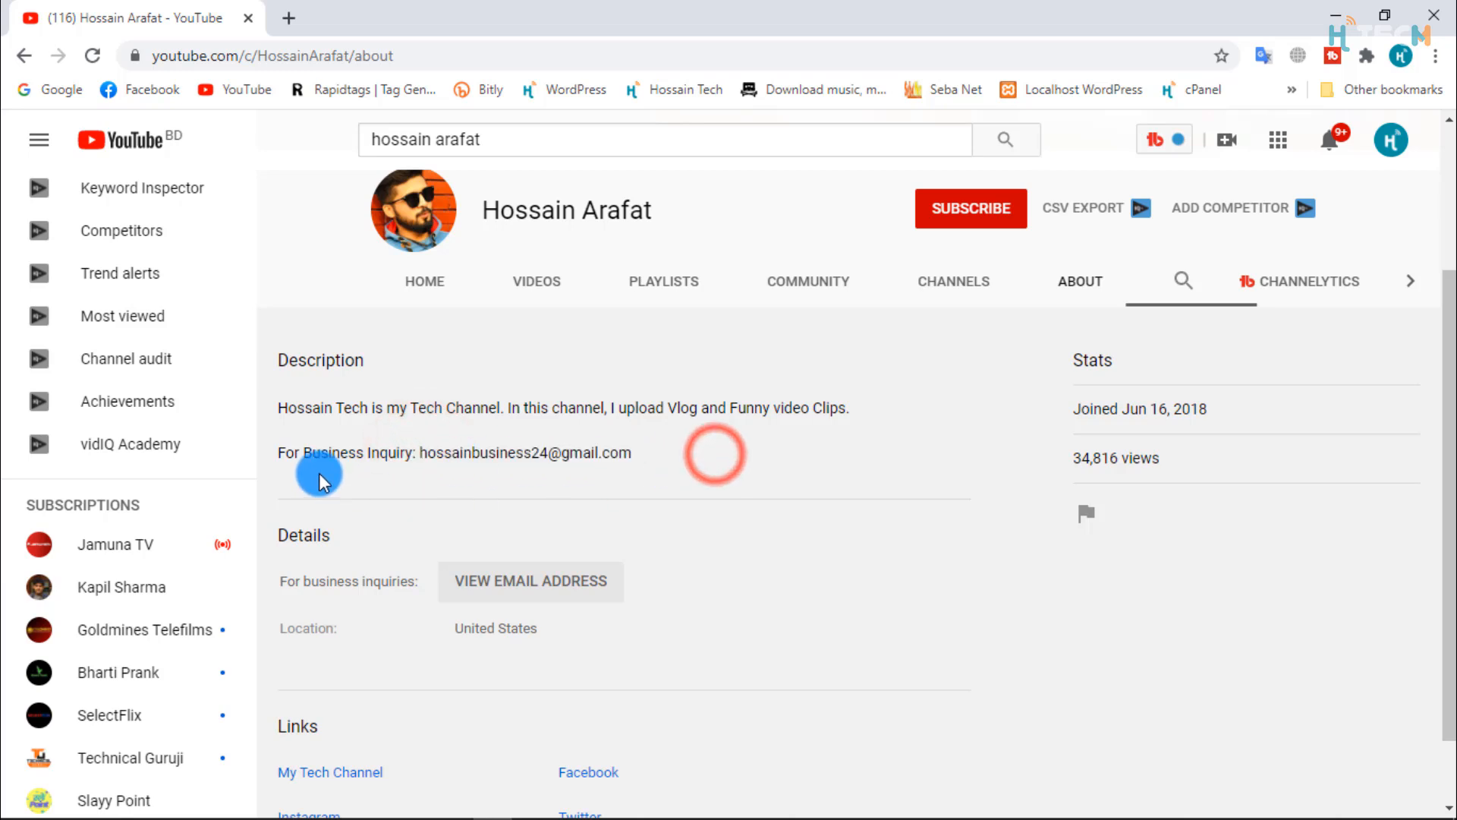
{"action": "left_click_drag", "start_coordinate": [282, 453], "coordinate": [421, 454]}
{"action": "left_click_drag", "start_coordinate": [421, 454], "coordinate": [634, 454]}
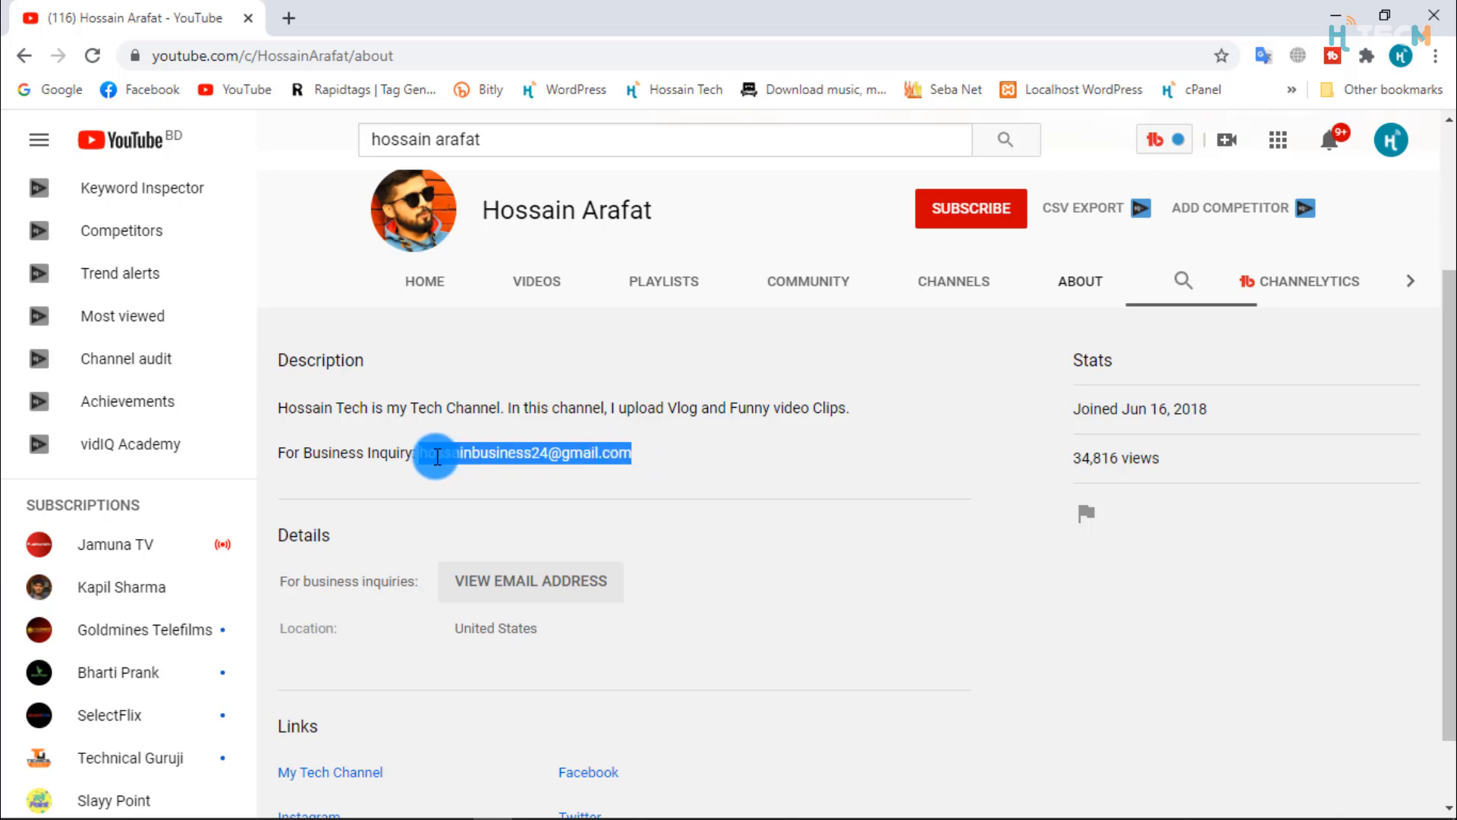
Reveal the business inquiries email address in the About details by completing the reCAPTCHA check.
{"action": "left_click", "coordinate": [505, 588]}
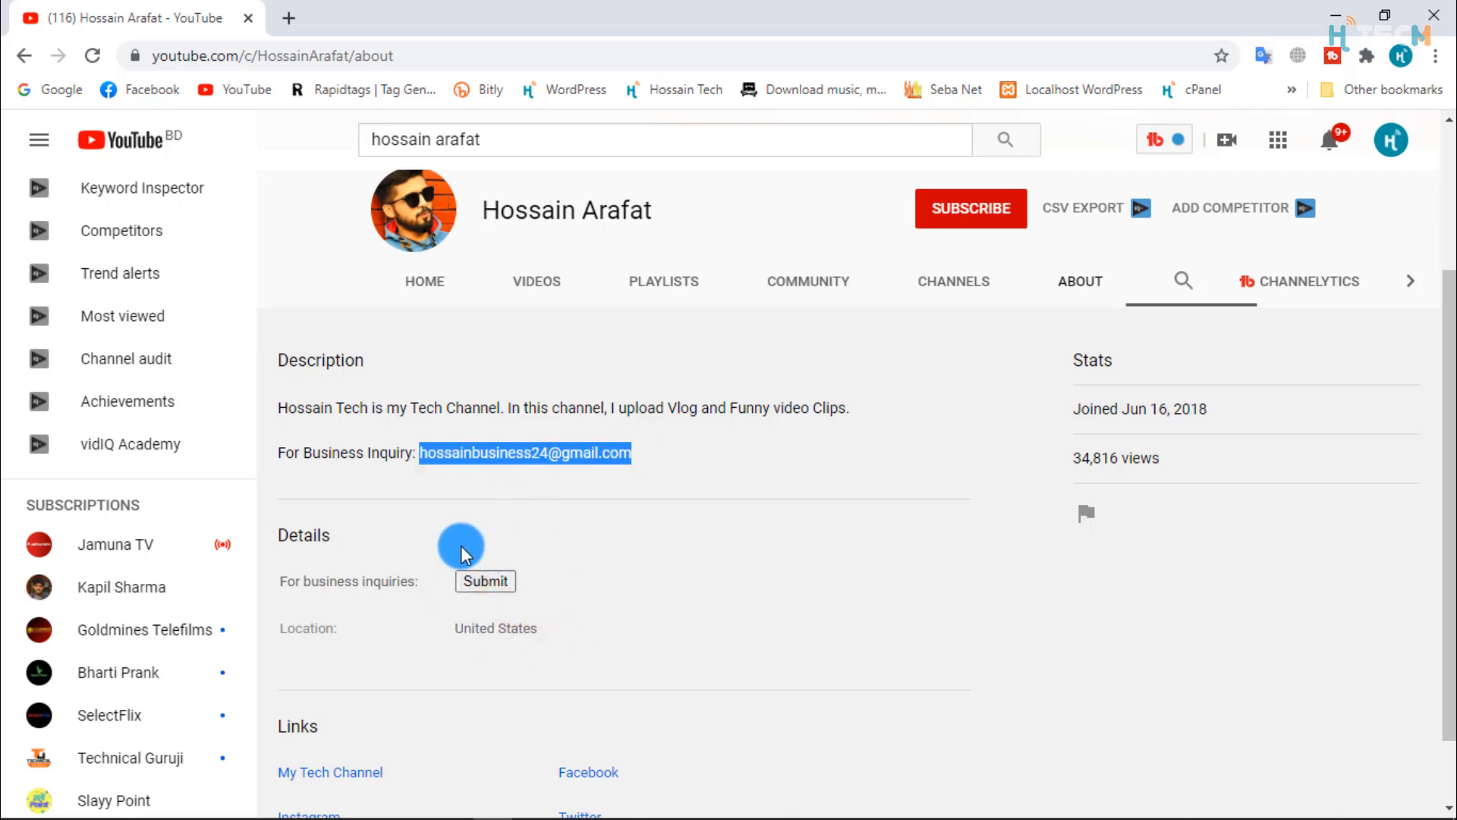
{"action": "left_click", "coordinate": [489, 595]}
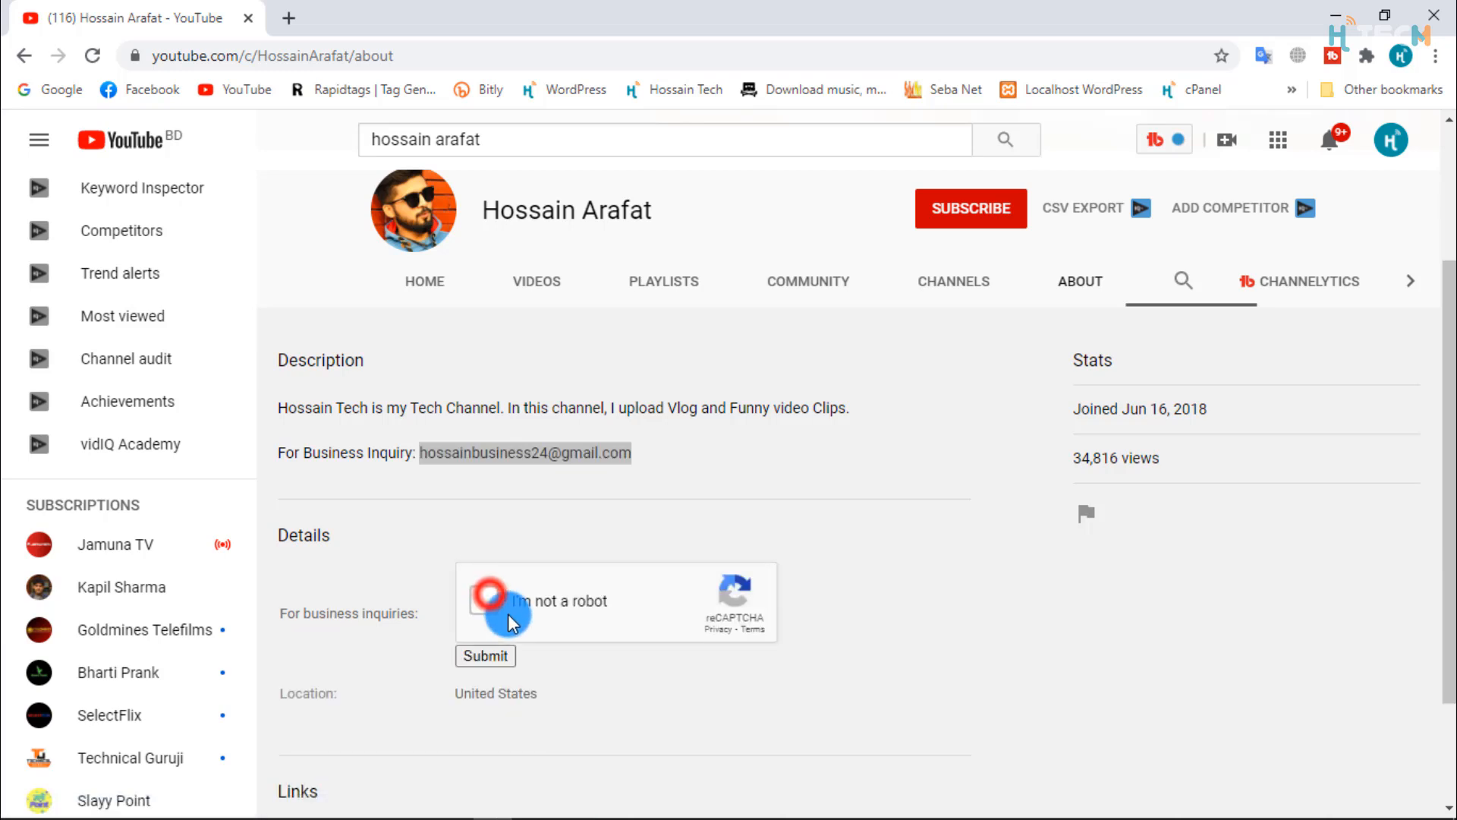
{"action": "left_click", "coordinate": [495, 654]}
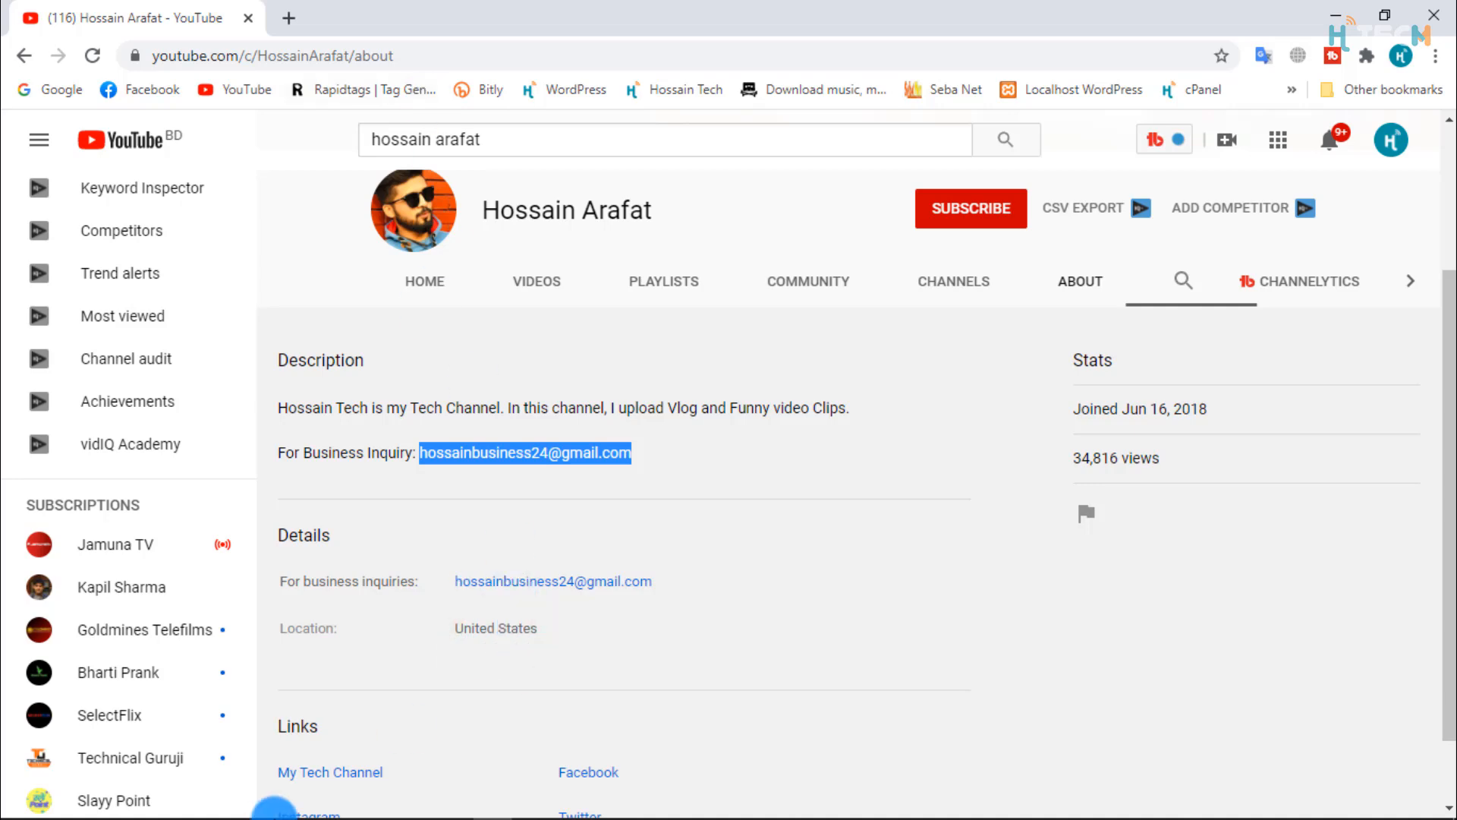
Return to YouTube Studio in Edge and review the link titles and URLs in the Links section.
{"action": "left_click", "coordinate": [453, 798]}
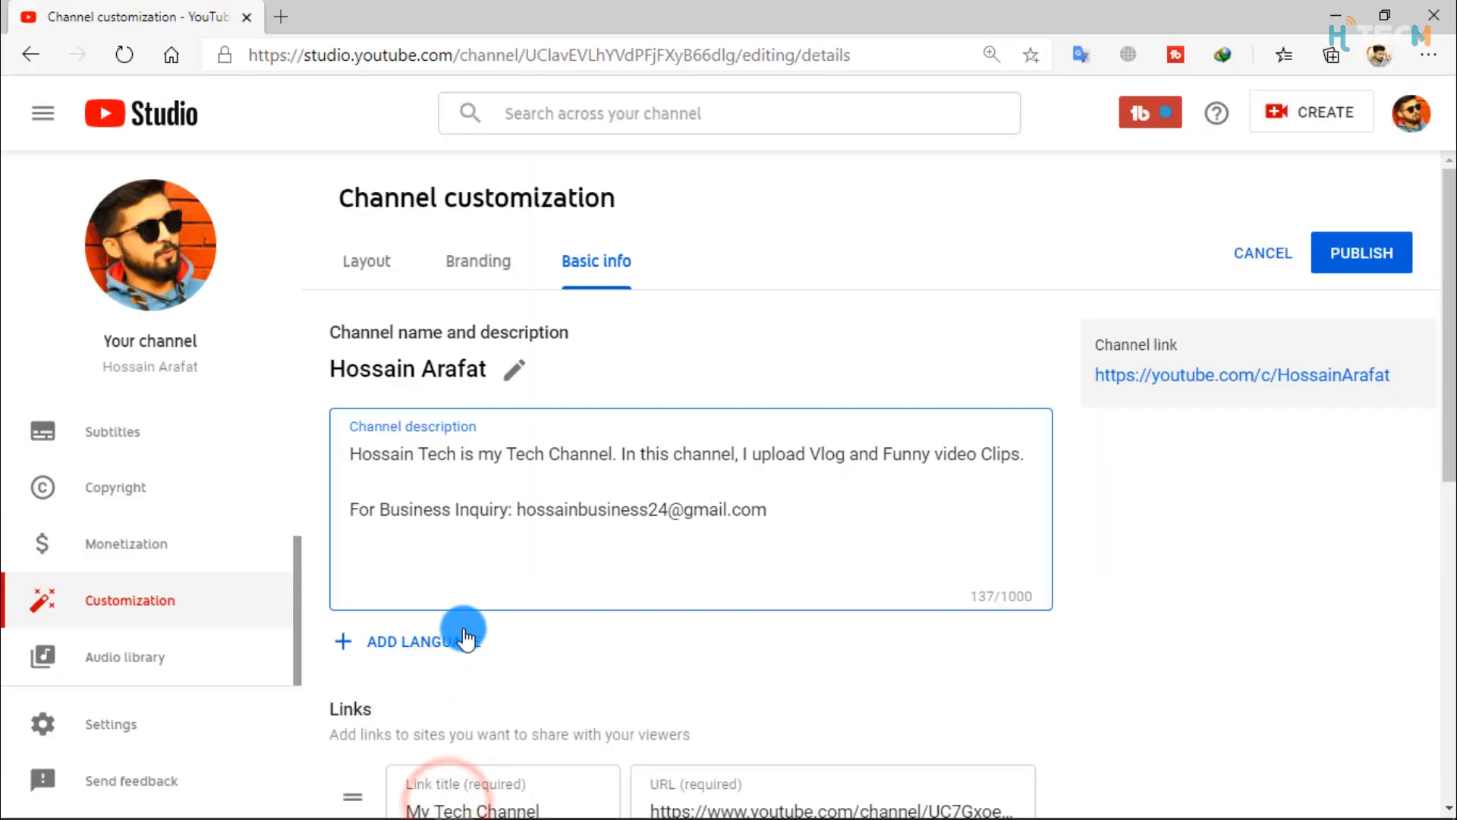
{"action": "scroll", "coordinate": [579, 605], "scroll_direction": "down", "scroll_amount": 3}
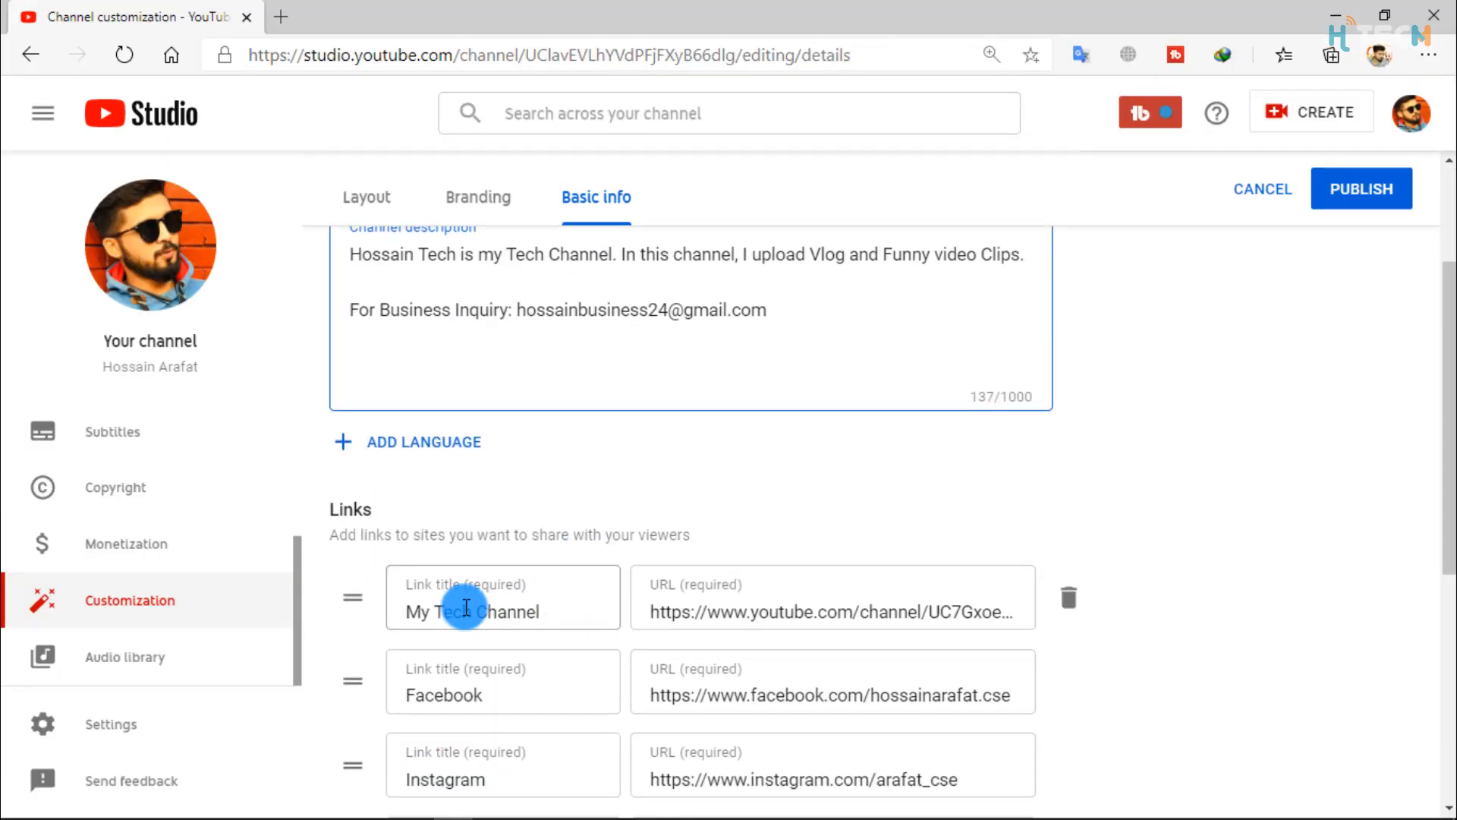
{"action": "scroll", "coordinate": [455, 577], "scroll_direction": "down", "scroll_amount": 3}
{"action": "scroll", "coordinate": [576, 417], "scroll_direction": "down", "scroll_amount": 2}
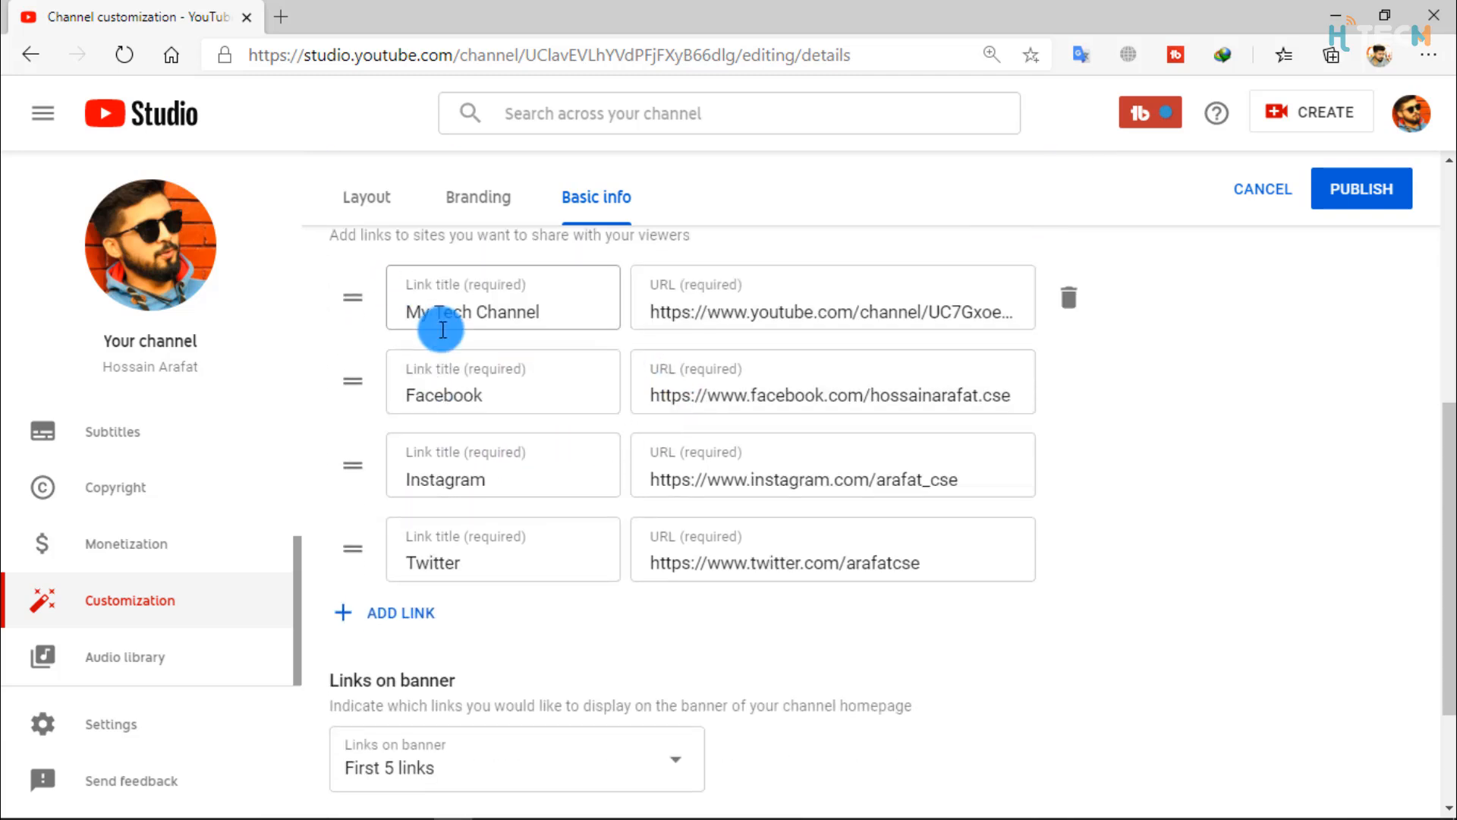
{"action": "scroll", "coordinate": [504, 341], "scroll_direction": "up", "scroll_amount": 3}
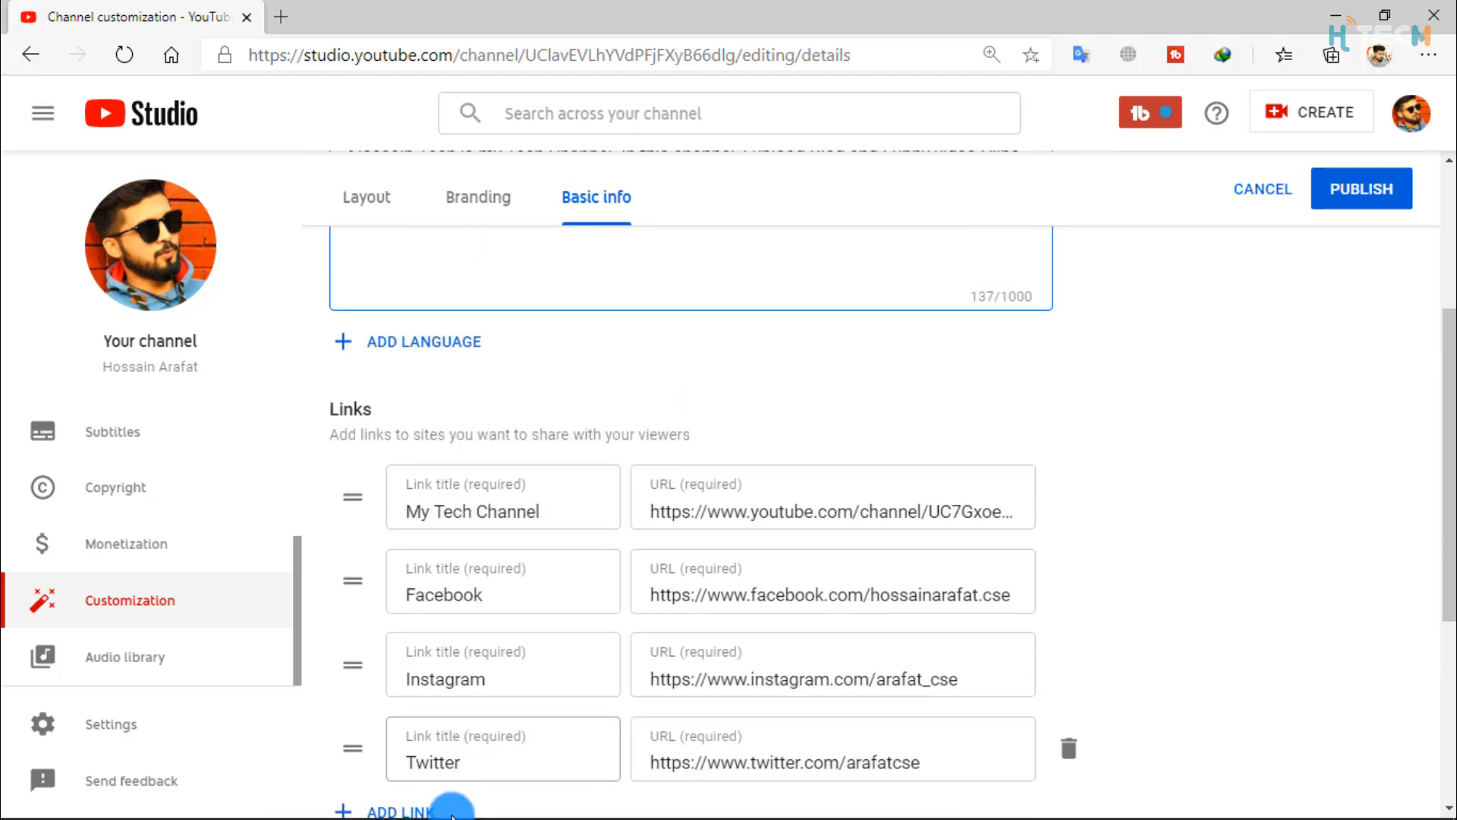
View the links on the public channel page's banner in Chrome, and return to the Studio page in Edge.
{"action": "left_click", "coordinate": [494, 806]}
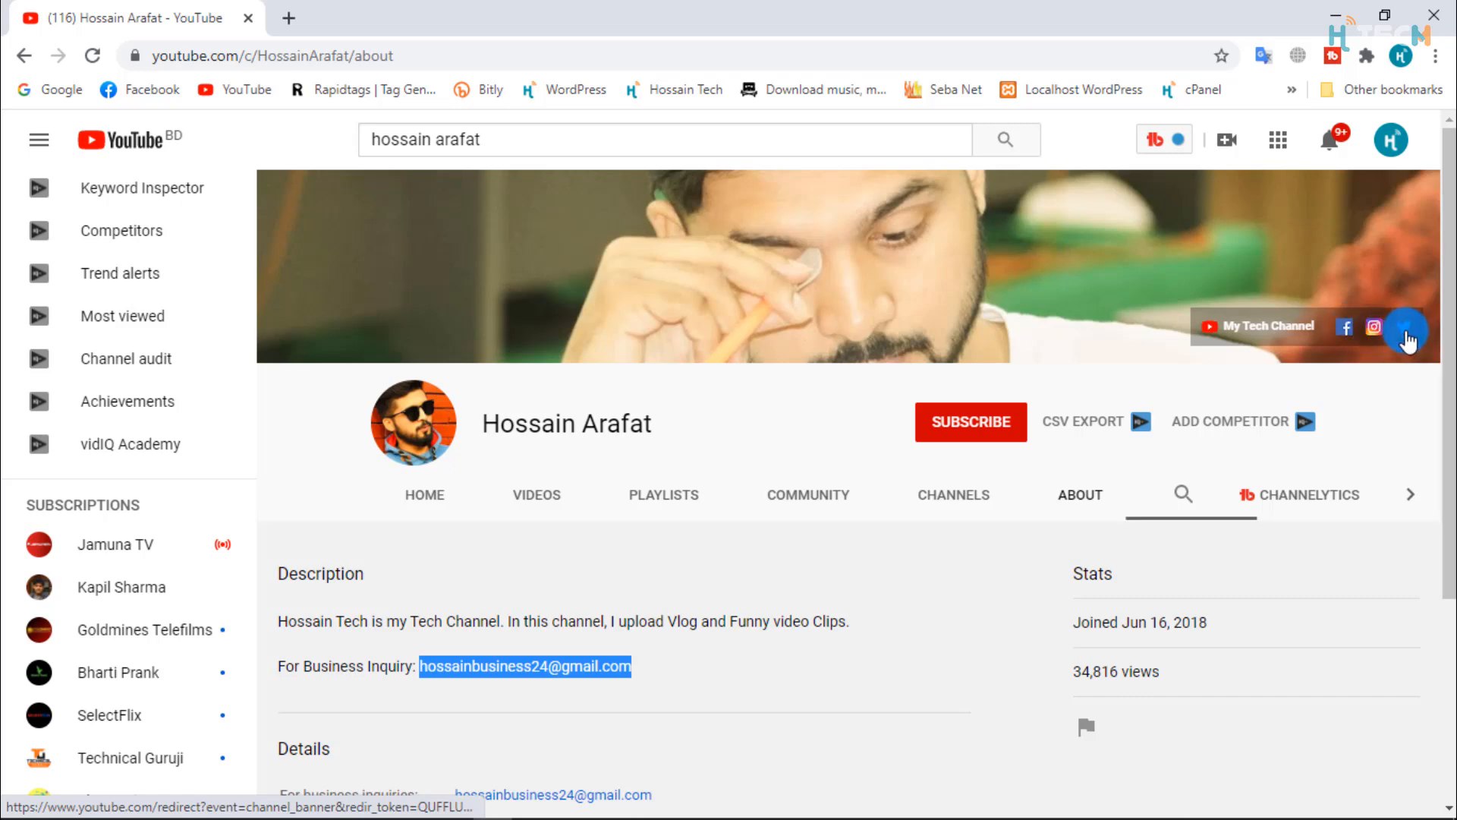
{"action": "mouse_move", "coordinate": [429, 817]}
{"action": "left_click", "coordinate": [472, 809]}
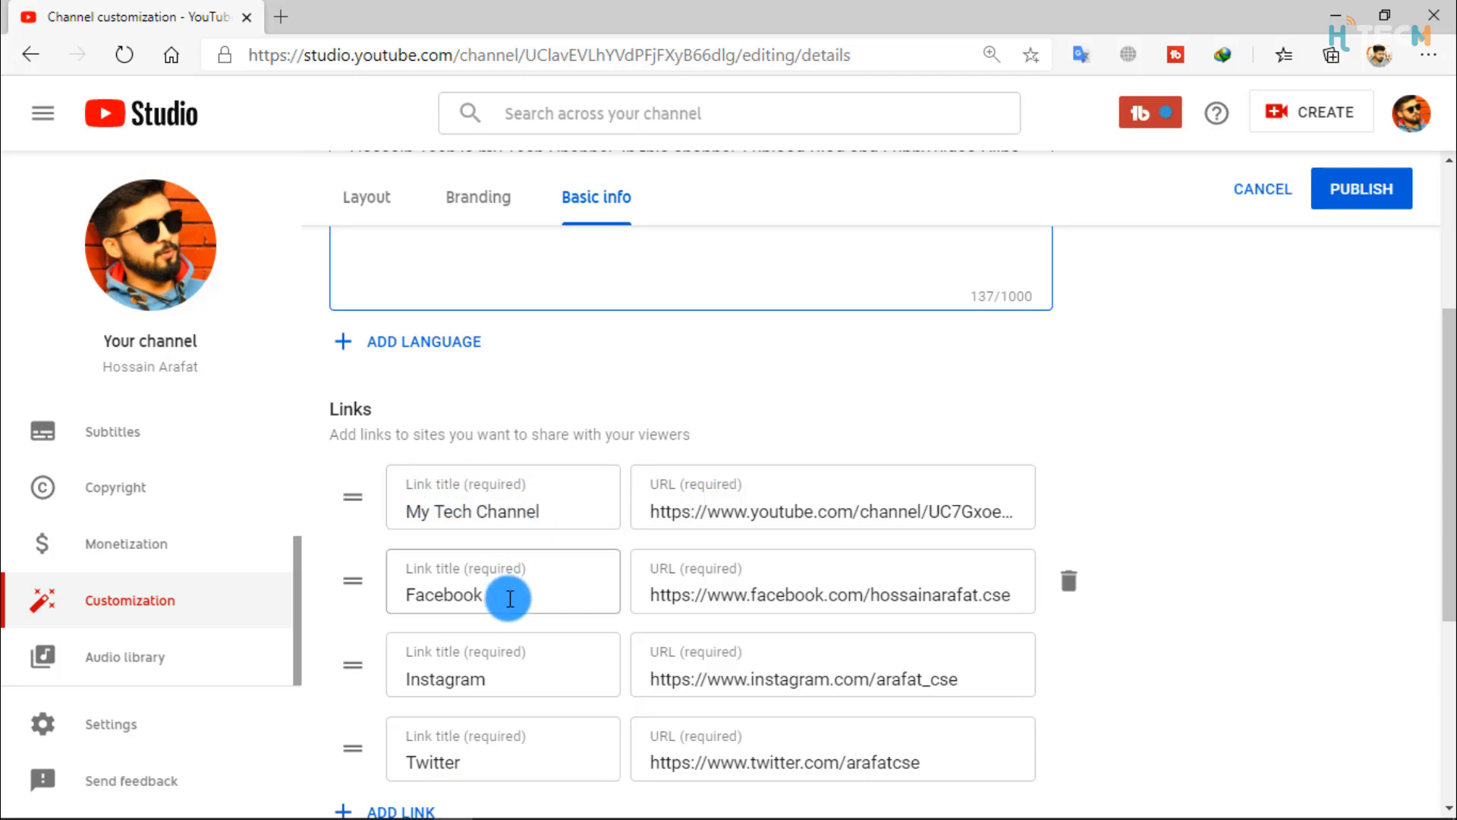
Add a new channel link titled "LinkedIN" and select its empty URL field.
{"action": "scroll", "coordinate": [503, 595], "scroll_direction": "down", "scroll_amount": 4}
{"action": "scroll", "coordinate": [504, 569], "scroll_direction": "up", "scroll_amount": 3}
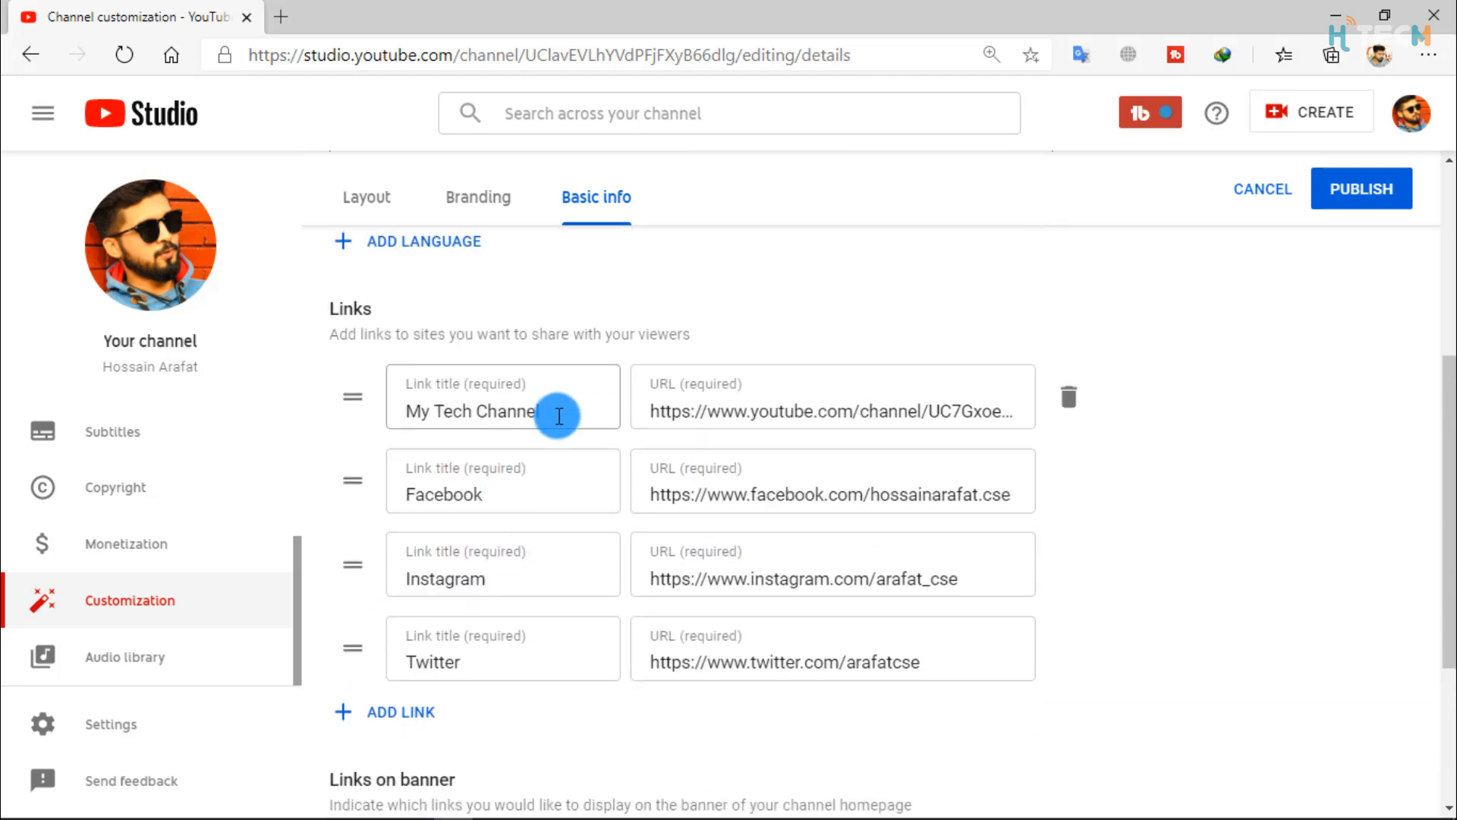
{"action": "left_click", "coordinate": [407, 733]}
{"action": "left_click", "coordinate": [429, 657]}
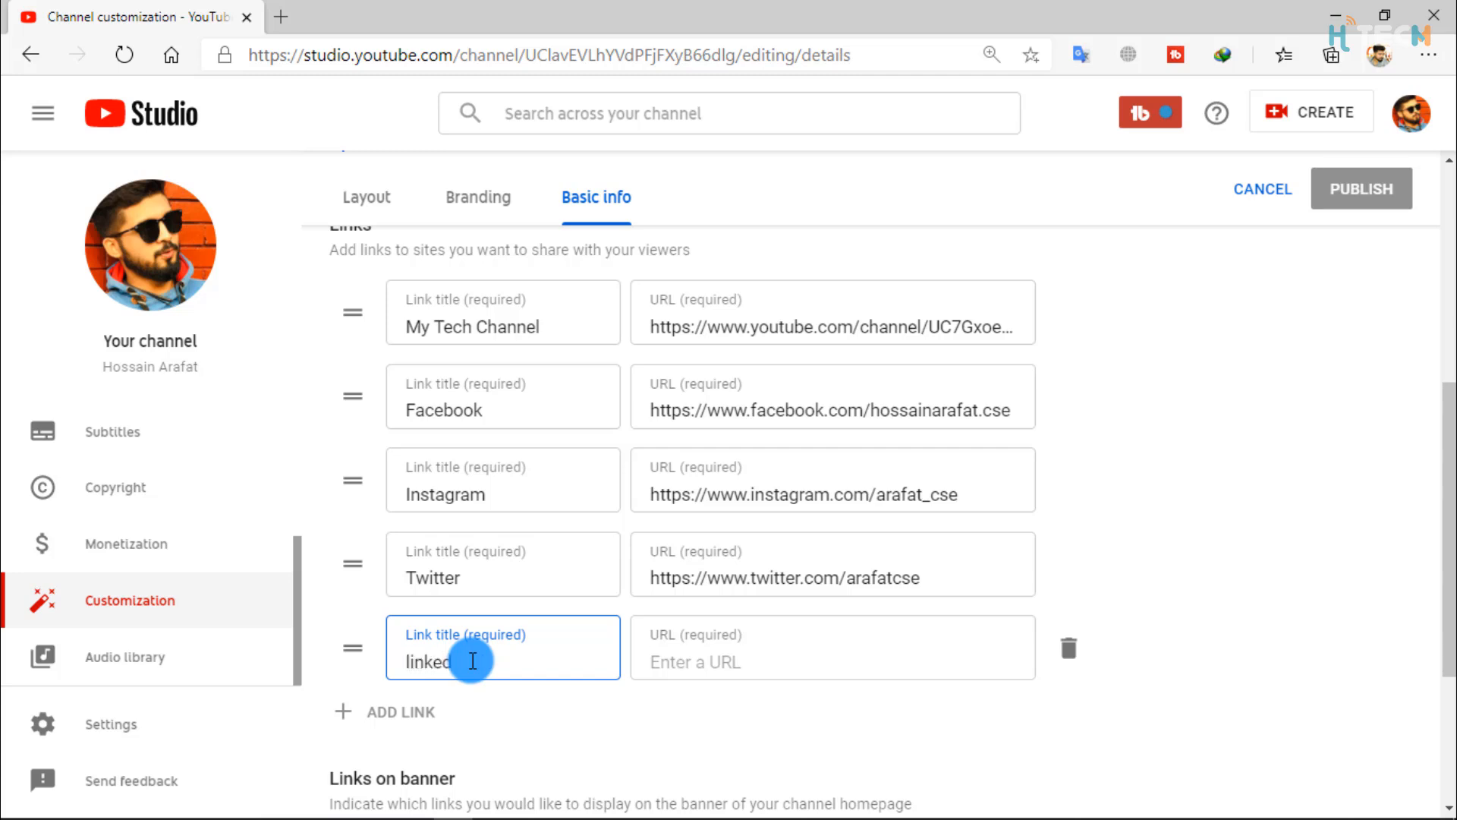
{"action": "left_click_drag", "start_coordinate": [472, 660], "coordinate": [427, 664]}
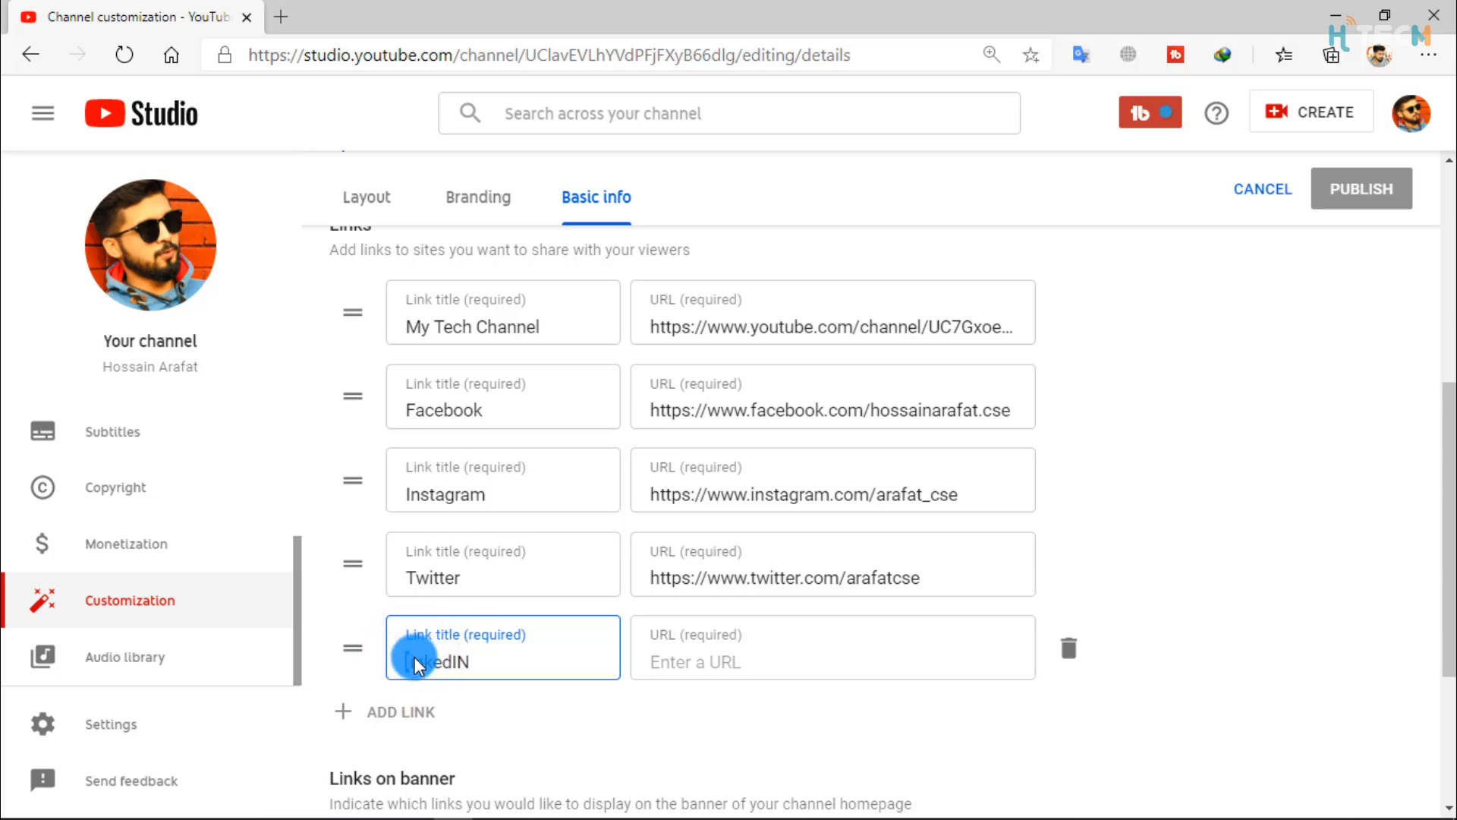
{"action": "left_click", "coordinate": [687, 667]}
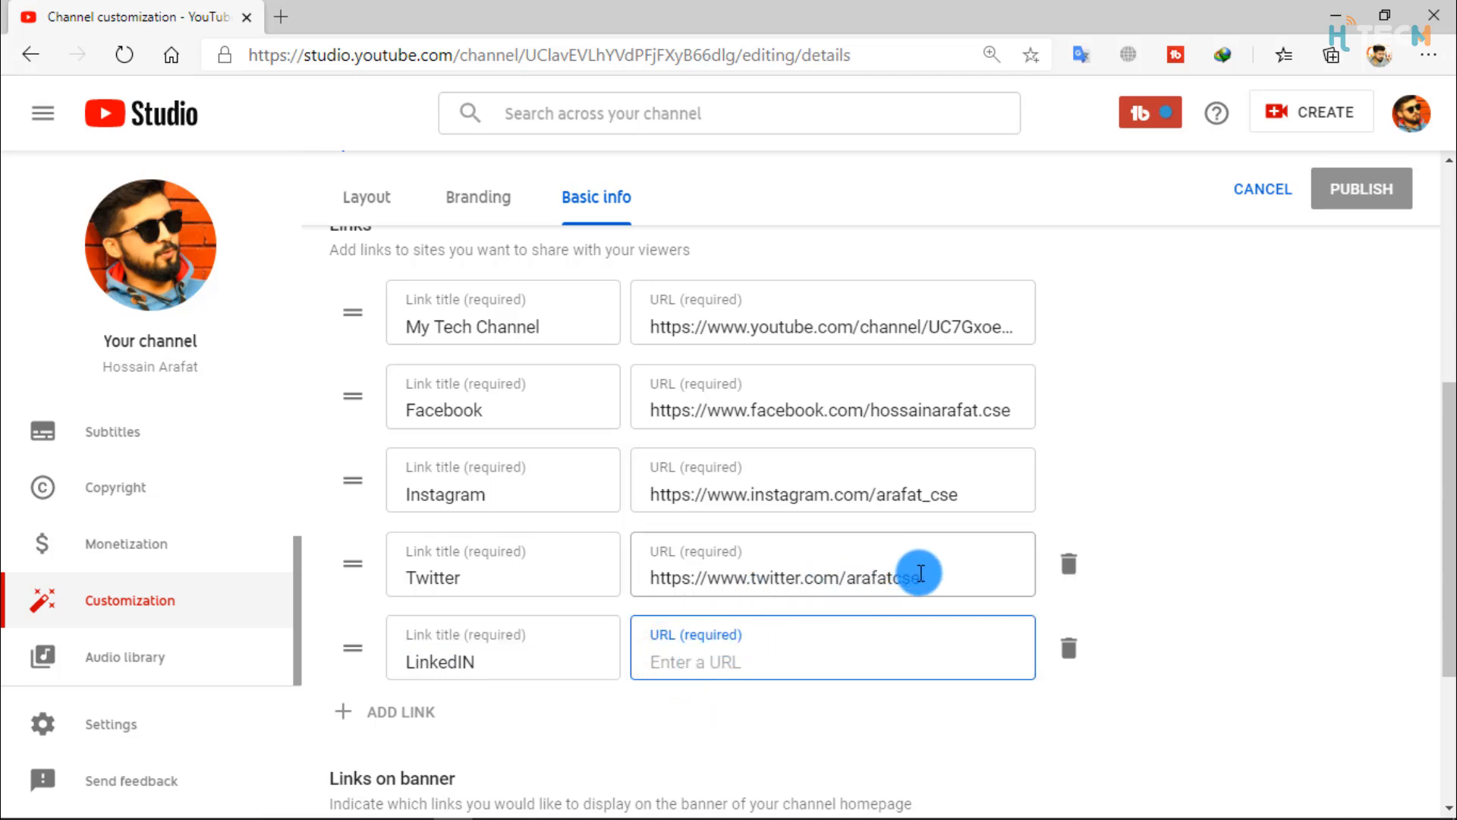
Highlight part of the Twitter link's URL as an example and return to the LinkedIN URL field.
{"action": "left_click_drag", "start_coordinate": [709, 577], "coordinate": [842, 578]}
{"action": "left_click", "coordinate": [936, 573]}
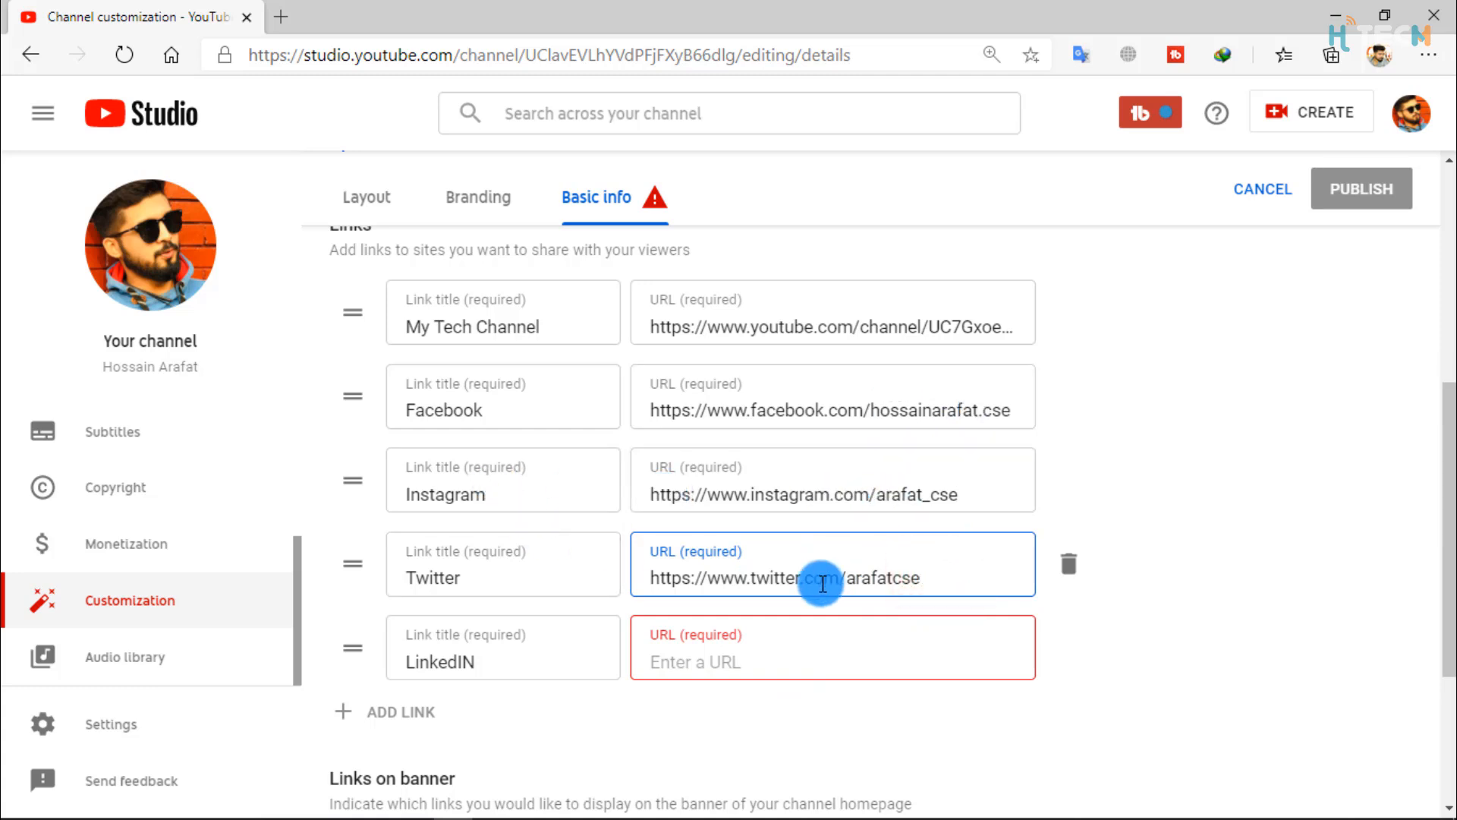
{"action": "left_click", "coordinate": [737, 668]}
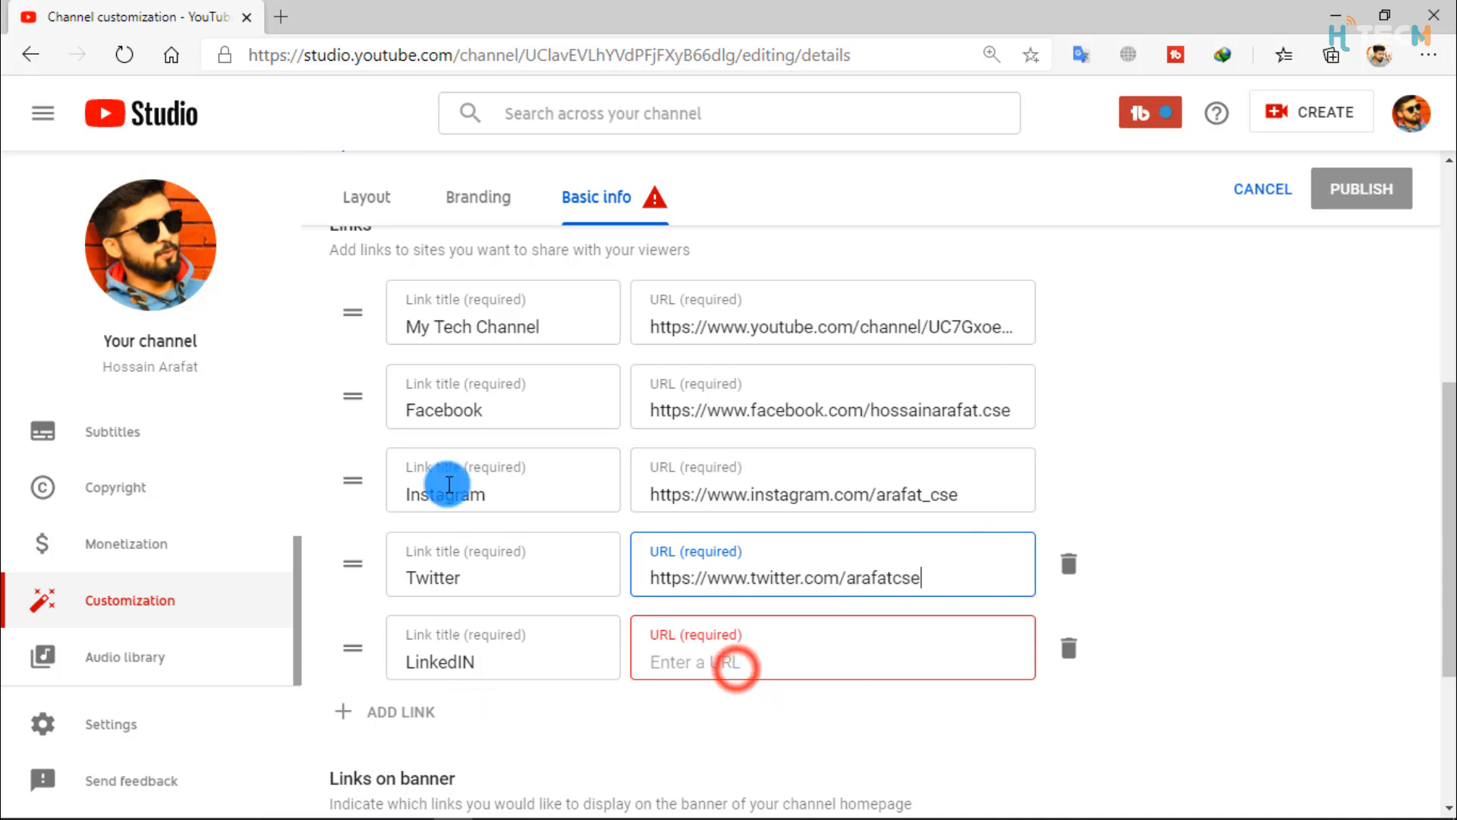
Check the public channel page in Chrome, then view the Links on banner and Contact info settings in Studio.
{"action": "left_click", "coordinate": [496, 806]}
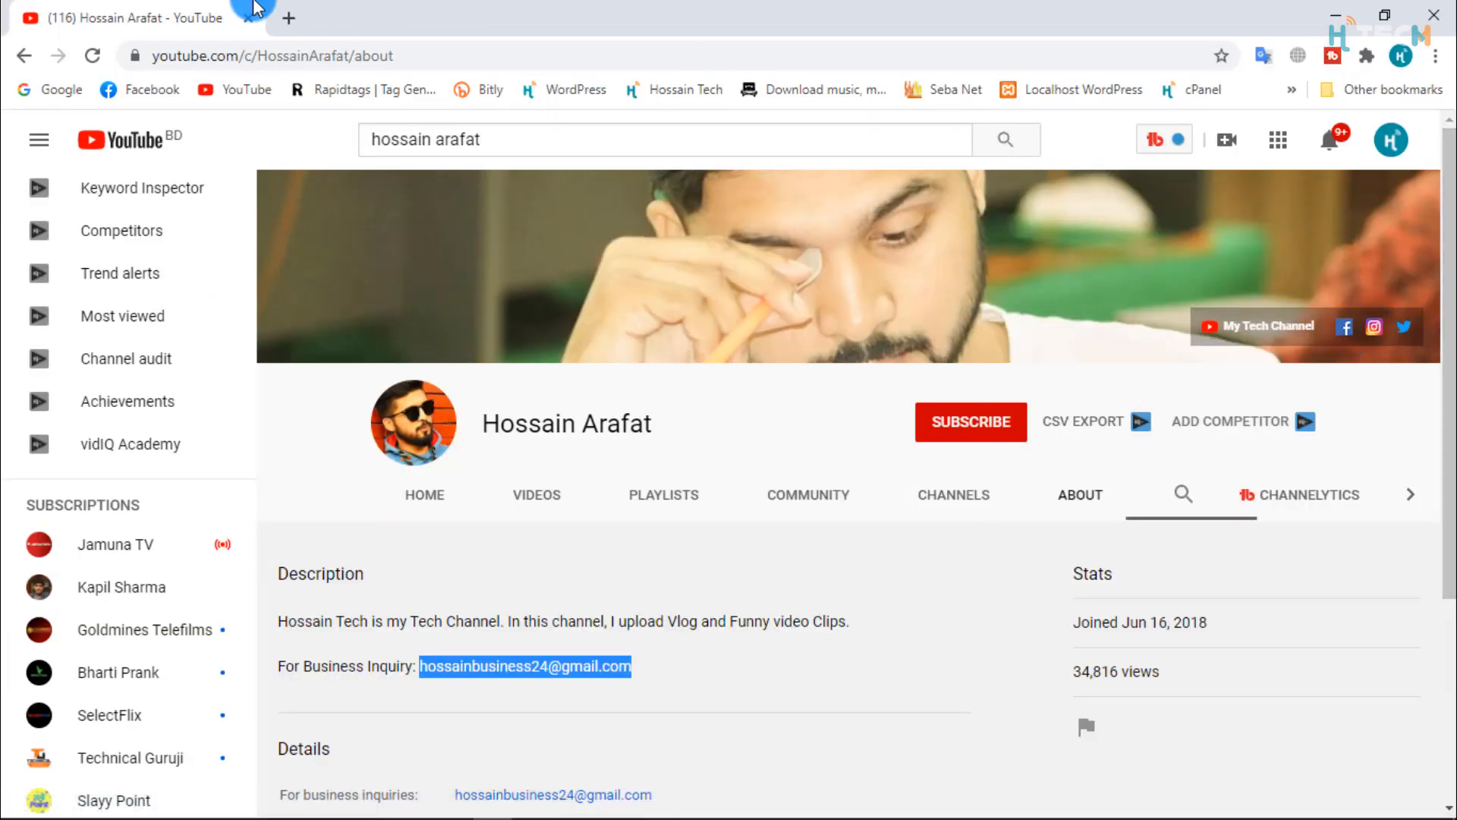
{"action": "left_click", "coordinate": [463, 806]}
{"action": "scroll", "coordinate": [628, 407], "scroll_direction": "up", "scroll_amount": 2}
{"action": "scroll", "coordinate": [691, 580], "scroll_direction": "down", "scroll_amount": 5}
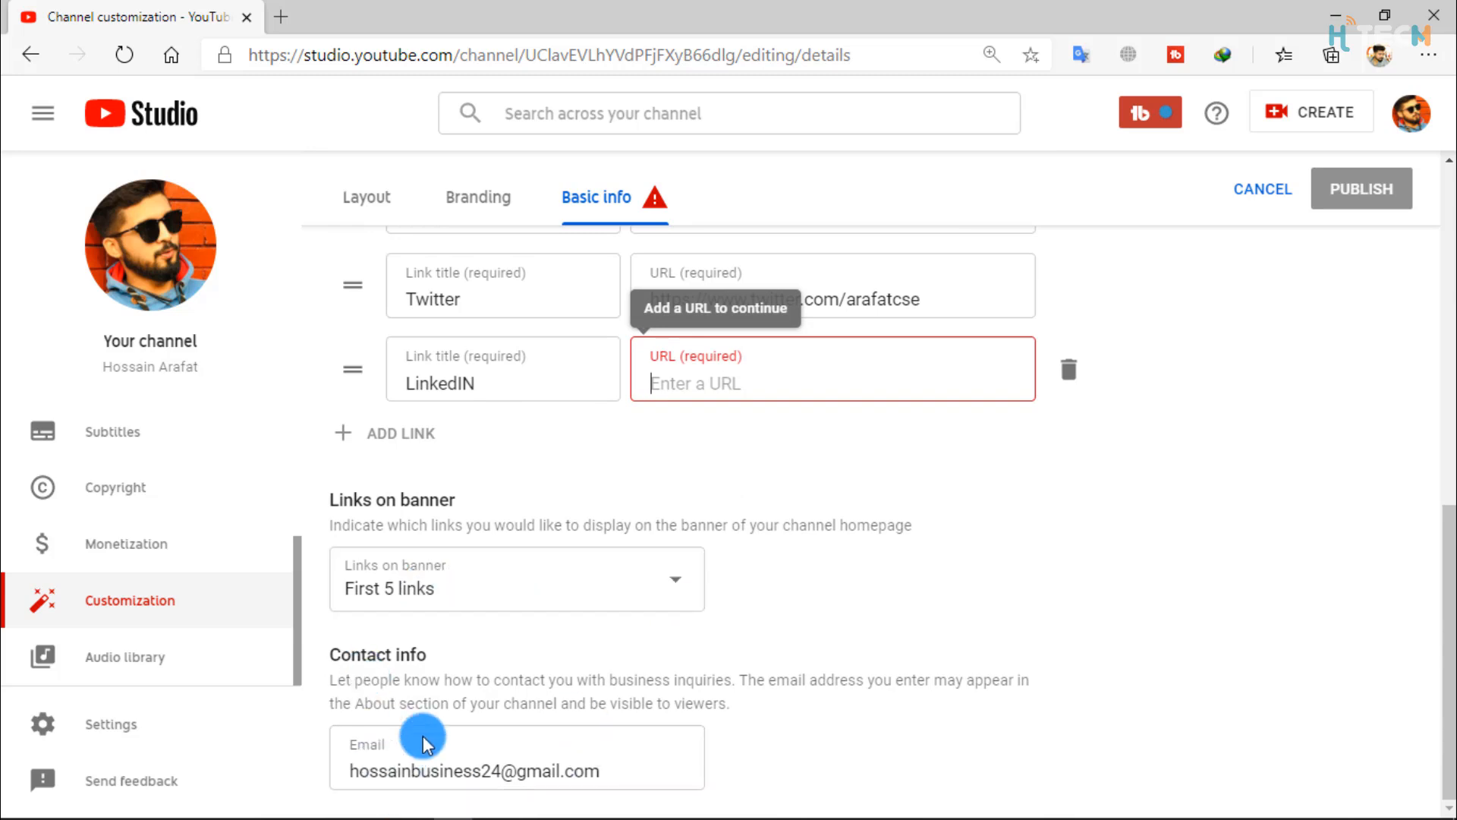
Examine the Details and Links on the public About page in Chrome, and return to Studio's Contact info.
{"action": "mouse_move", "coordinate": [256, 806]}
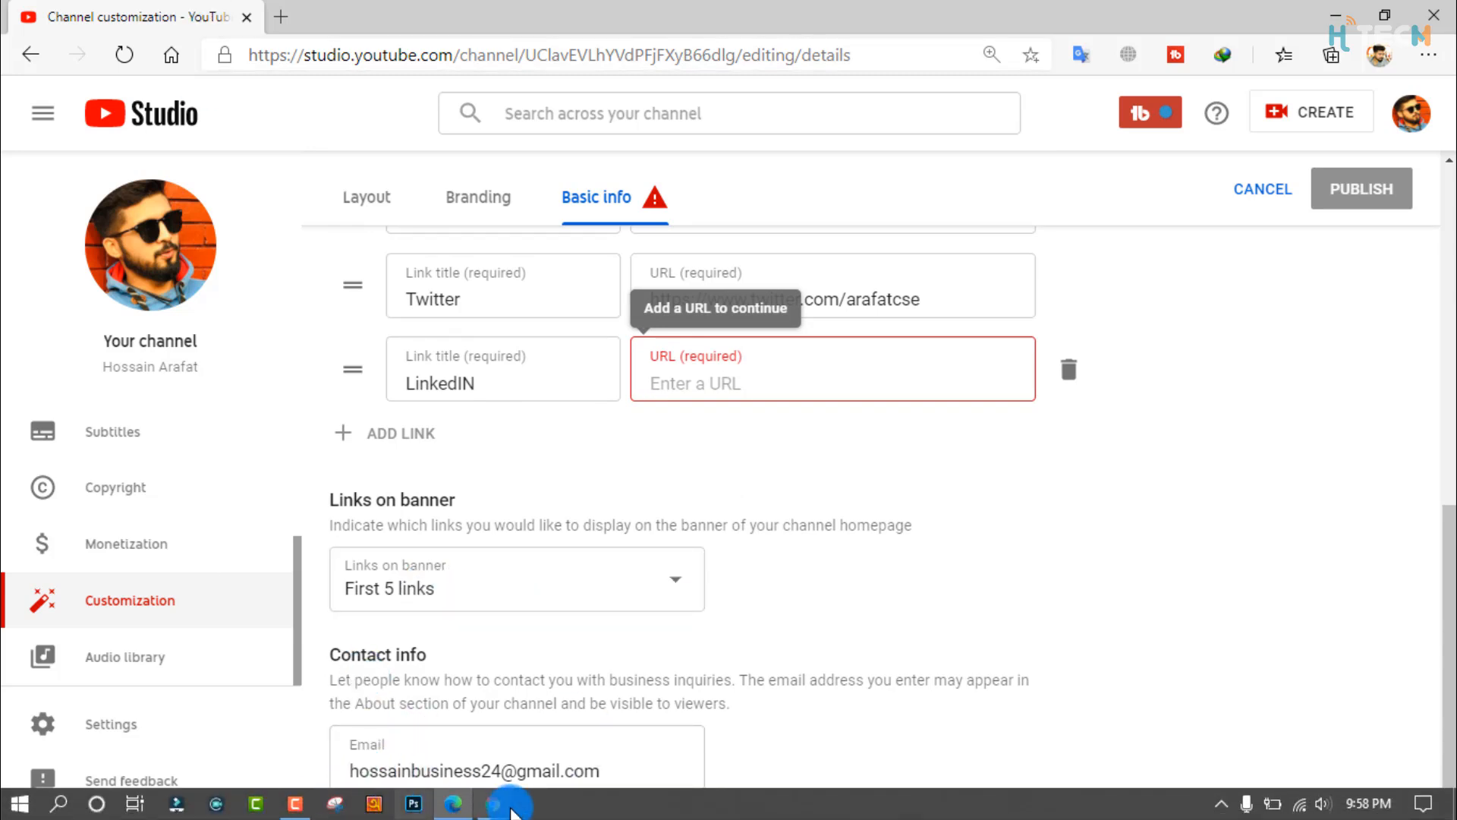
{"action": "left_click", "coordinate": [510, 811]}
{"action": "left_click", "coordinate": [481, 705]}
{"action": "scroll", "coordinate": [383, 603], "scroll_direction": "down", "scroll_amount": 4}
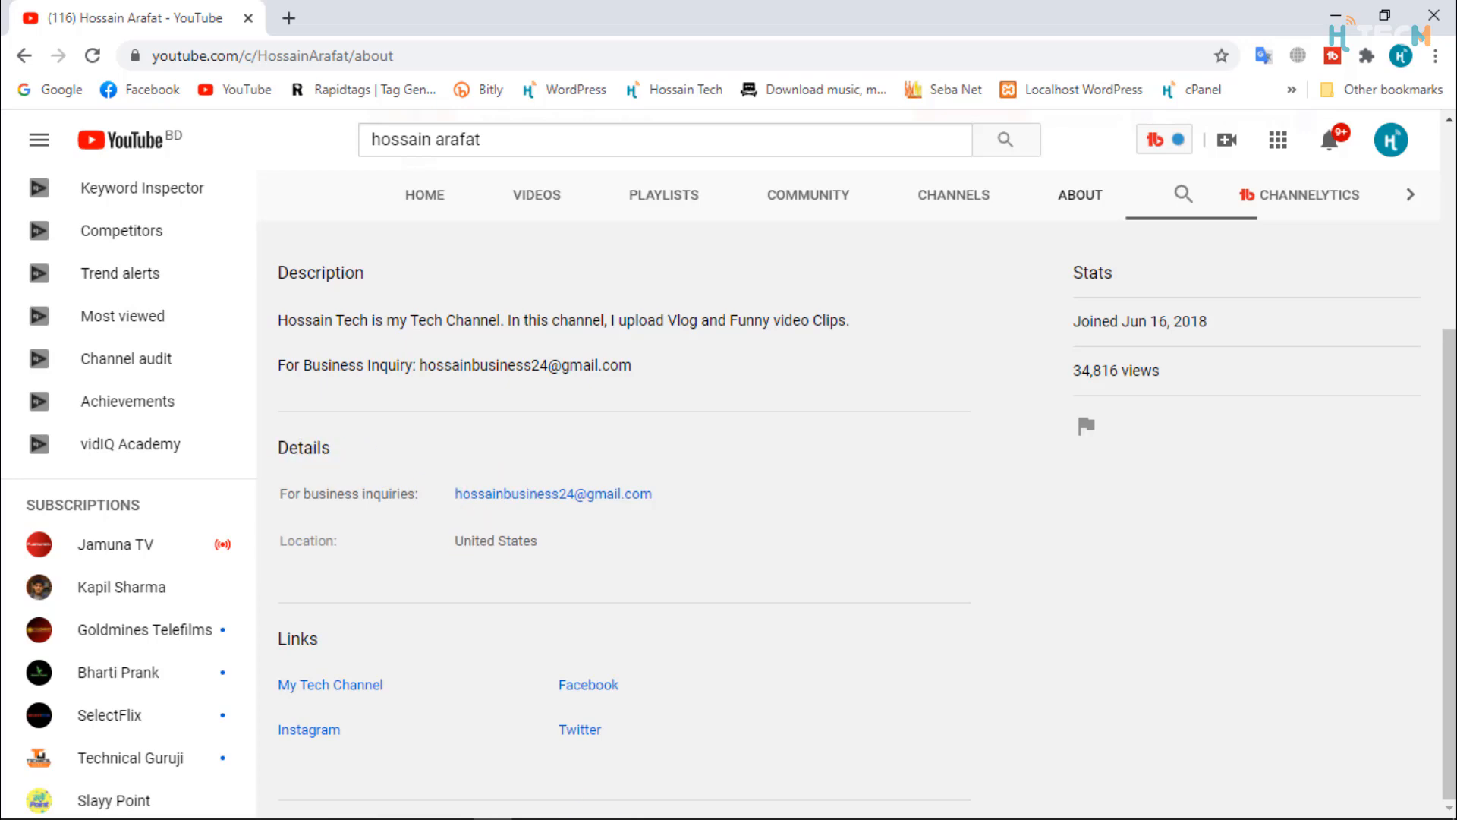
{"action": "mouse_move", "coordinate": [539, 810]}
{"action": "left_click", "coordinate": [453, 803]}
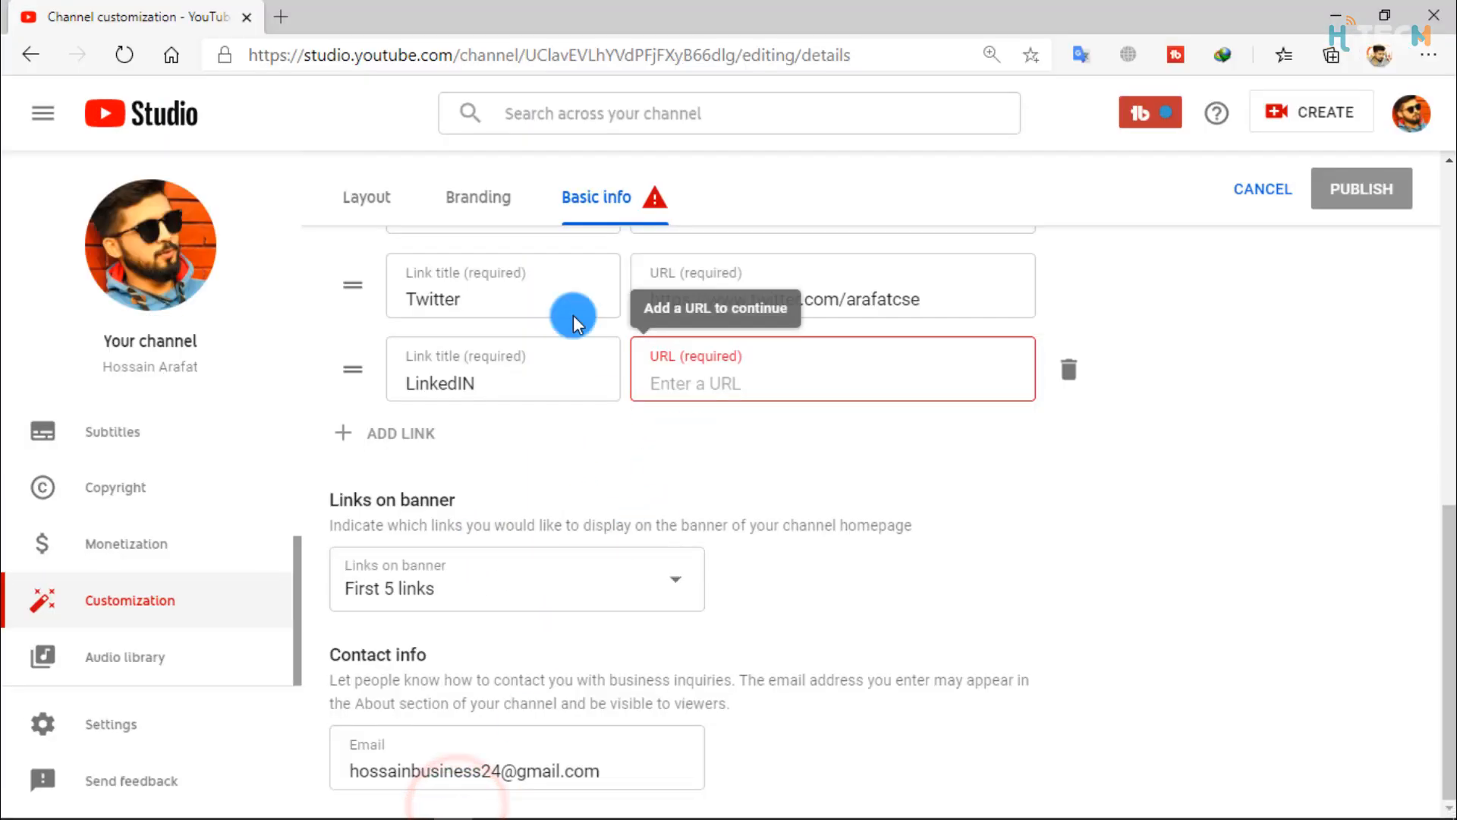
Highlight the email address in the public About description, and return to Studio to review Basic info up to the channel name.
{"action": "mouse_move", "coordinate": [455, 810]}
{"action": "left_click", "coordinate": [497, 803]}
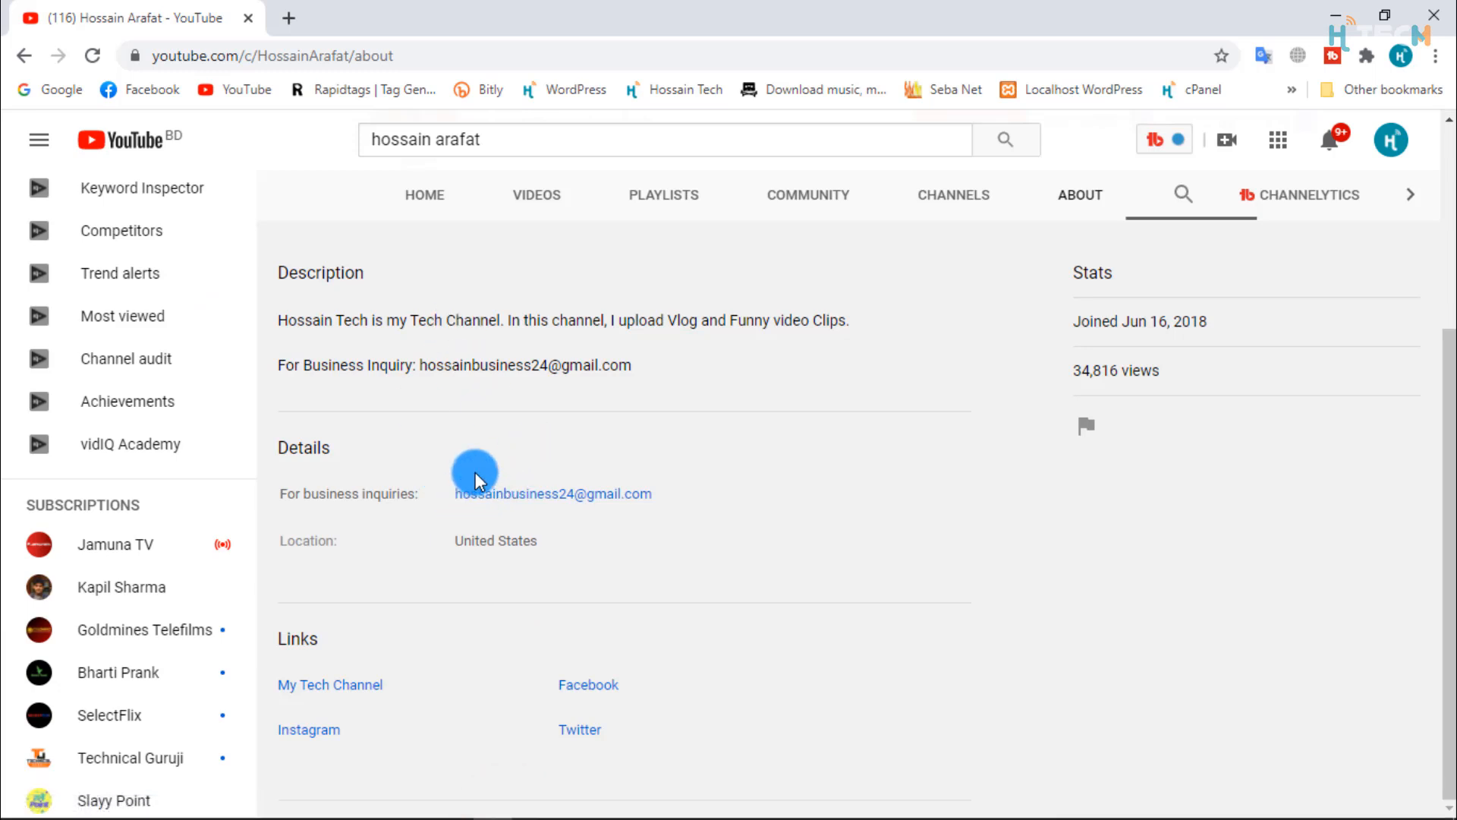
{"action": "left_click_drag", "start_coordinate": [421, 368], "coordinate": [653, 350]}
{"action": "left_click", "coordinate": [757, 468]}
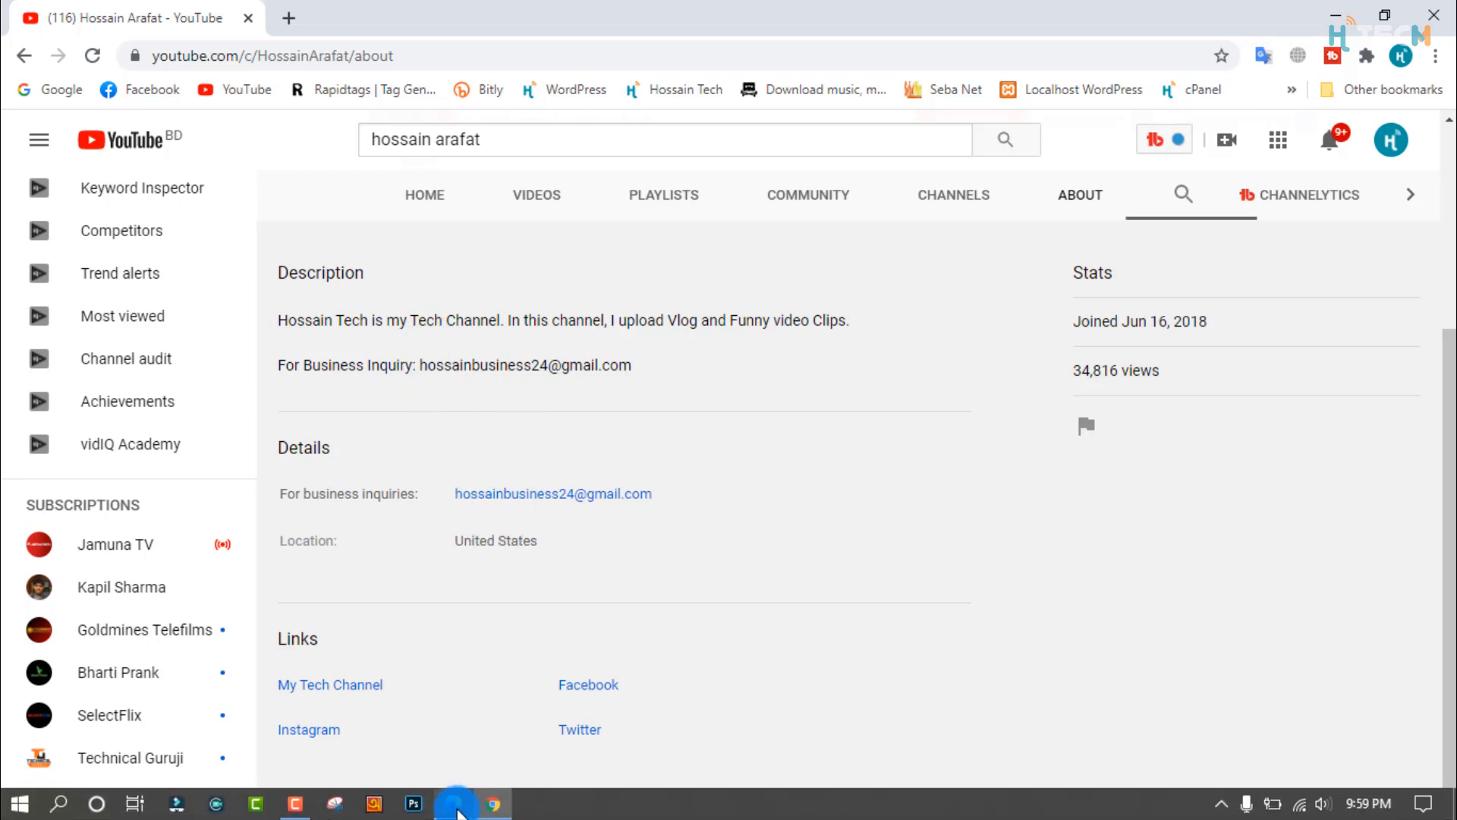
{"action": "left_click", "coordinate": [453, 809]}
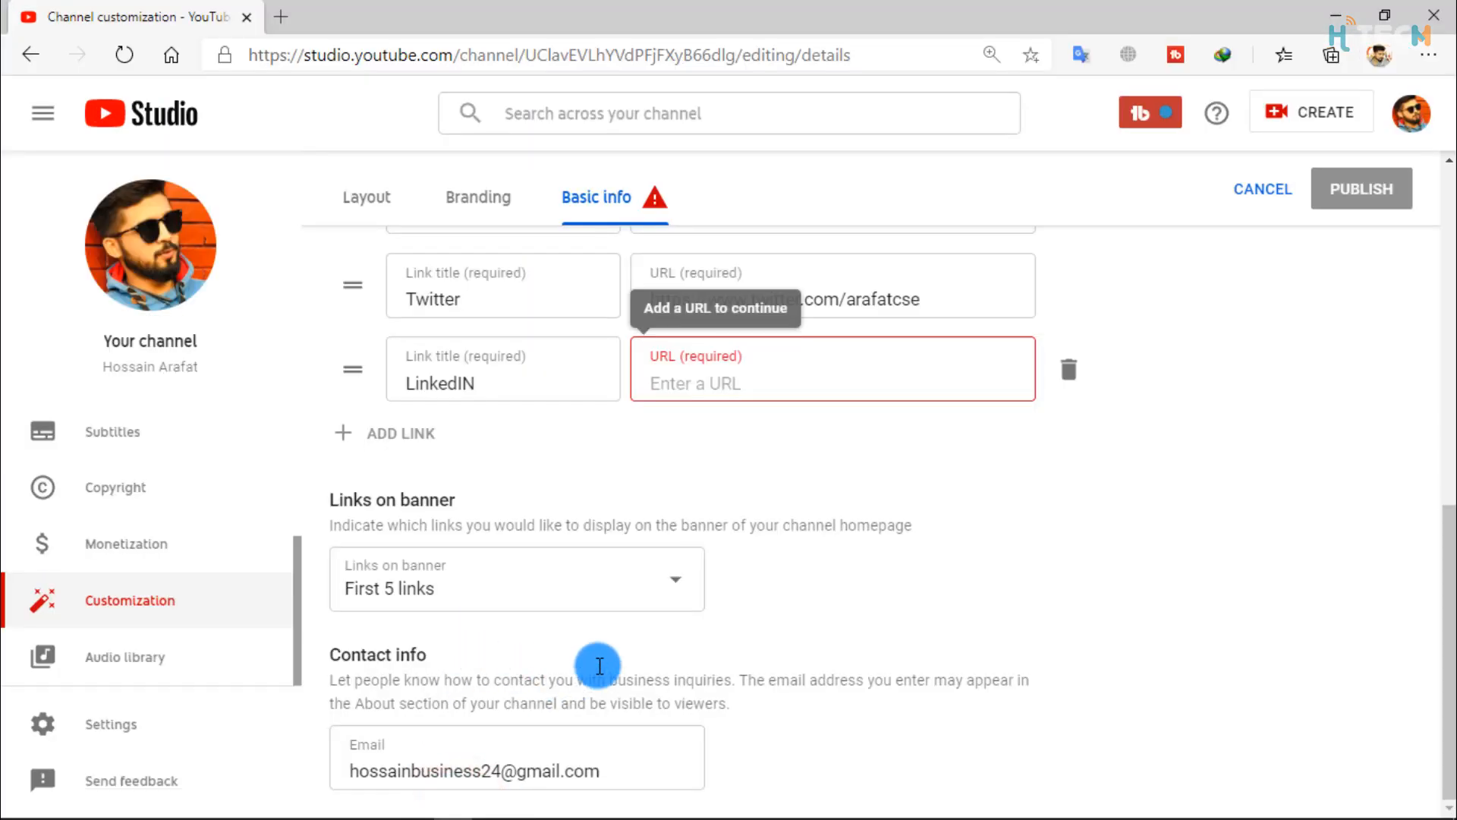
{"action": "scroll", "coordinate": [784, 508], "scroll_direction": "up", "scroll_amount": 6}
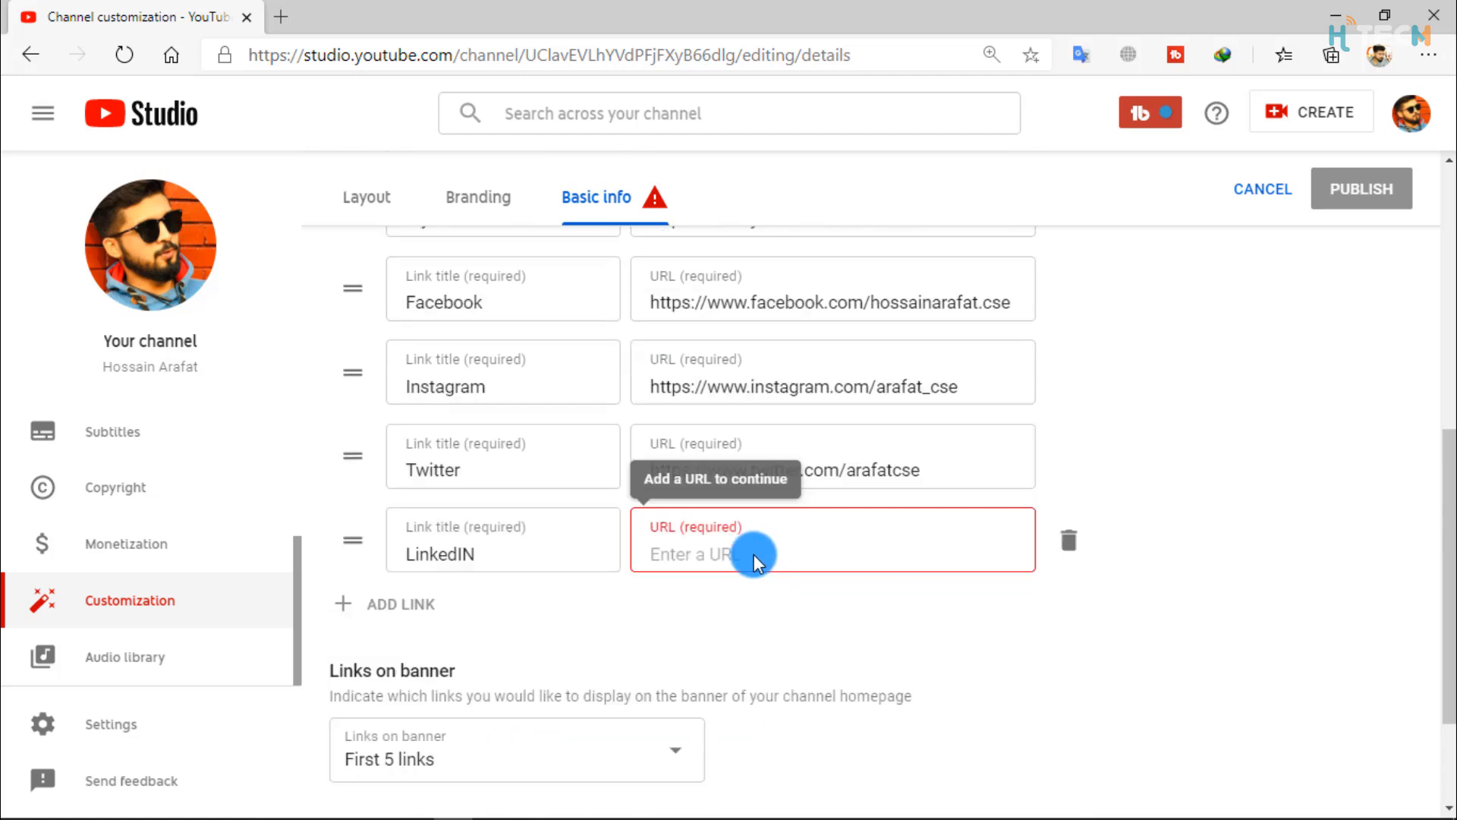
{"action": "scroll", "coordinate": [644, 489], "scroll_direction": "up", "scroll_amount": 3}
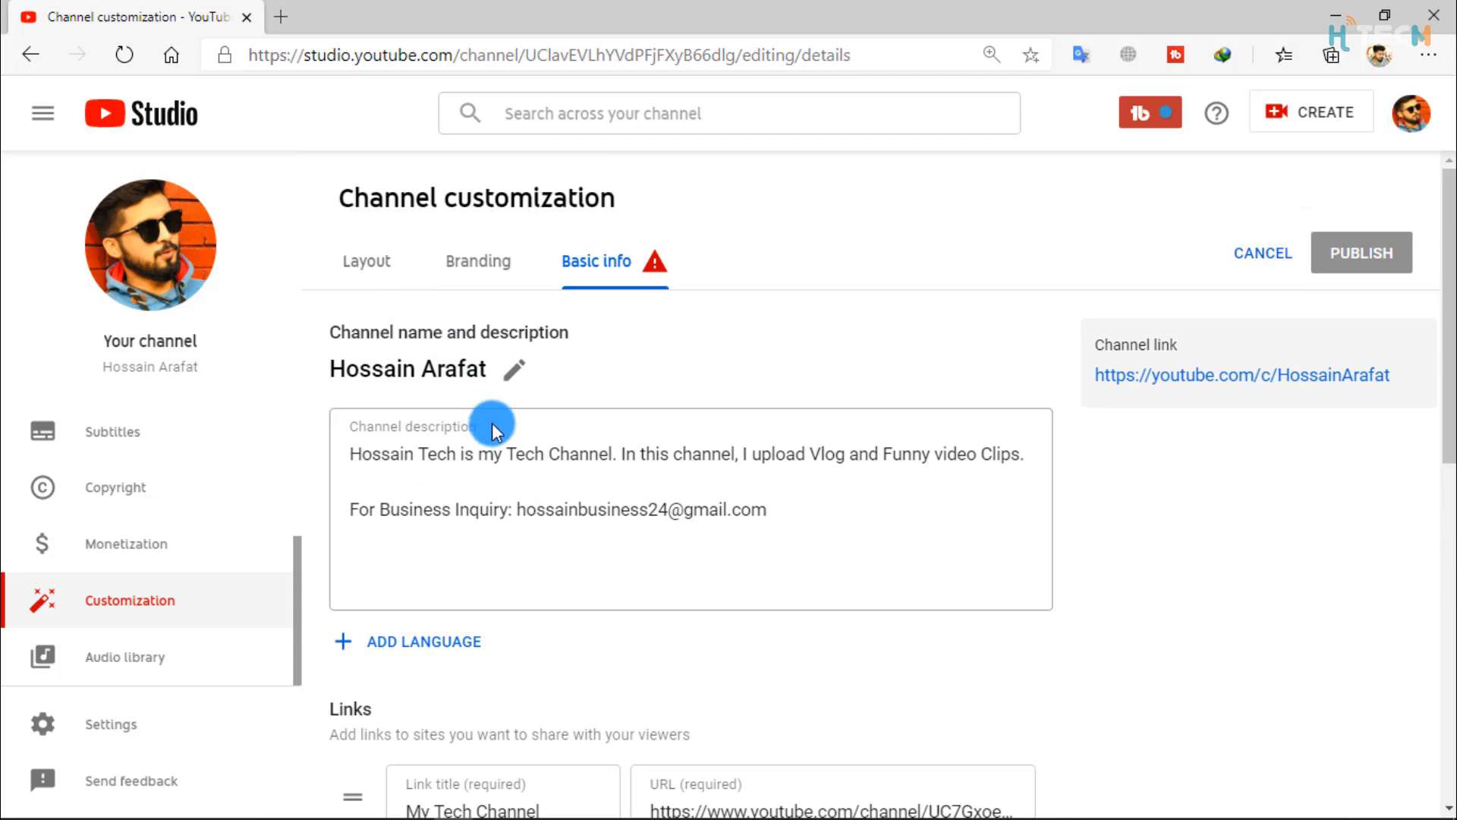